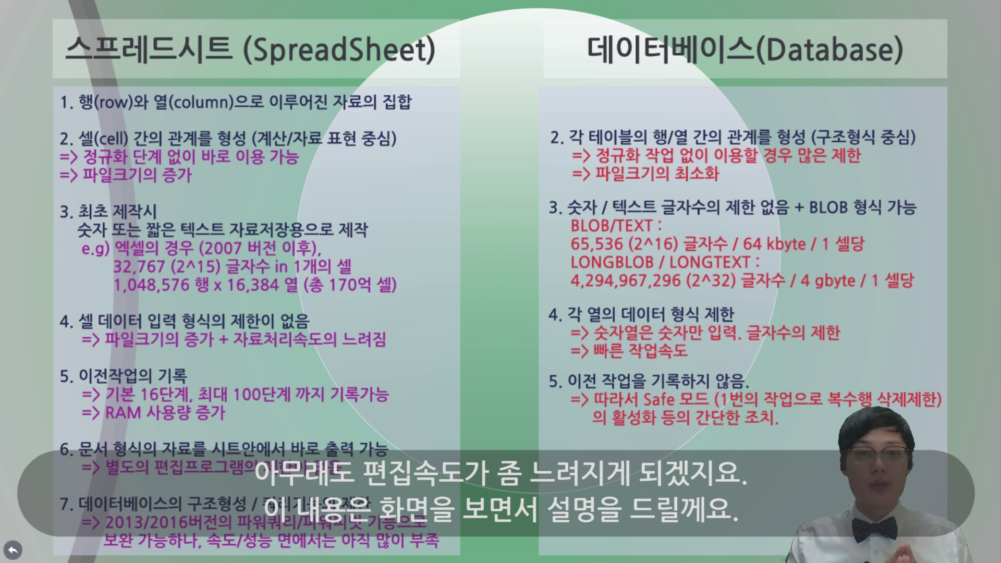
# Bring up the list of open windows over the spreadsheet-versus-database slide
pyautogui.hotkey('alt', 'Tab')
# Switch to the Excel purchase ledger and show the unit-price lookup formula in G7
pyautogui.hotkey('alt', 'Tab')
pyautogui.hotkey('alt', 'Tab')
pyautogui.hotkey('alt', 'Tab')
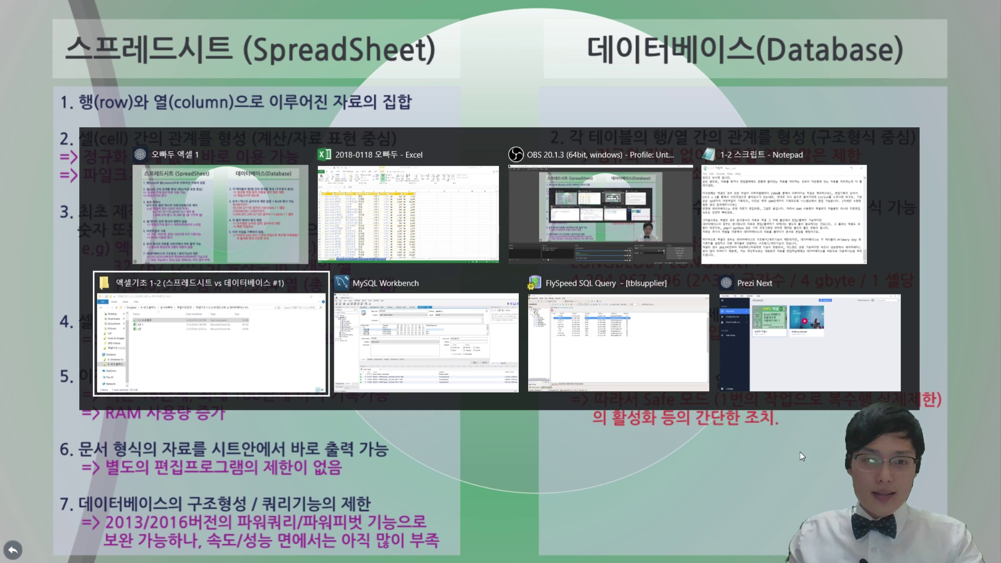
pyautogui.hotkey('alt', 'Tab')
pyautogui.click(466, 243)
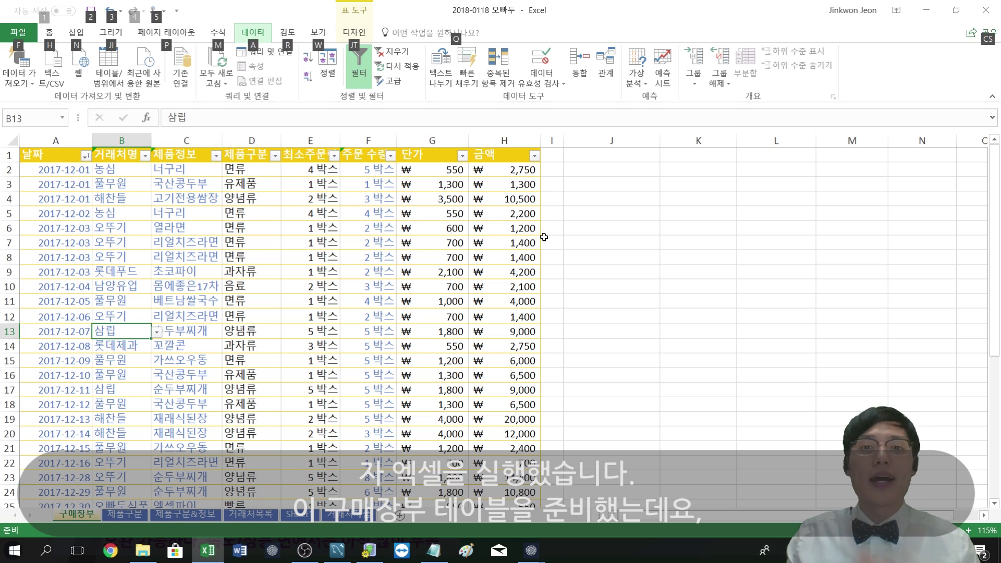
pyautogui.click(466, 243)
# Scroll to the end of the data and select empty cell A29 for a new entry
pyautogui.scroll(-12, 351, 340)
pyautogui.scroll(12, 350, 339)
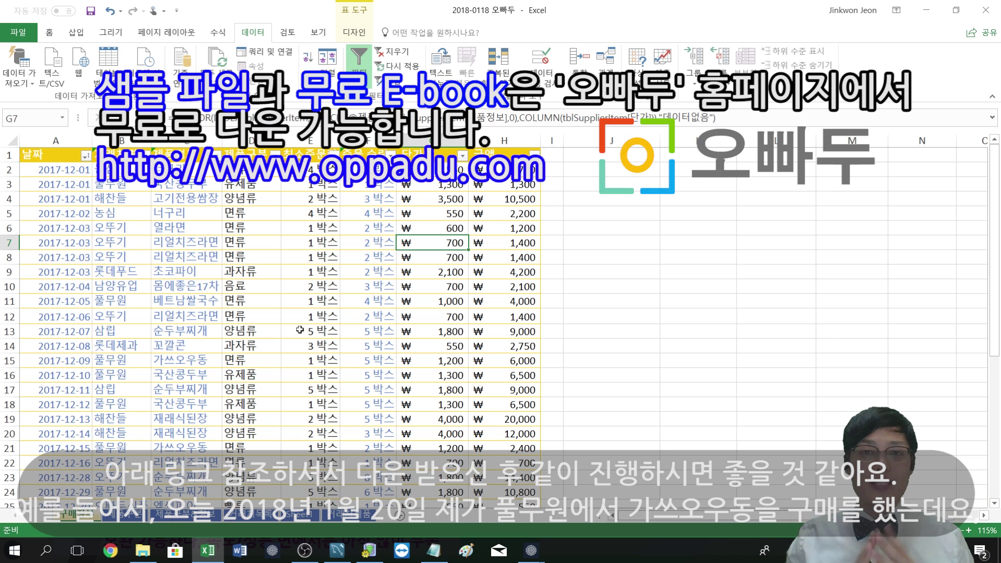
pyautogui.scroll(-6, 238, 349)
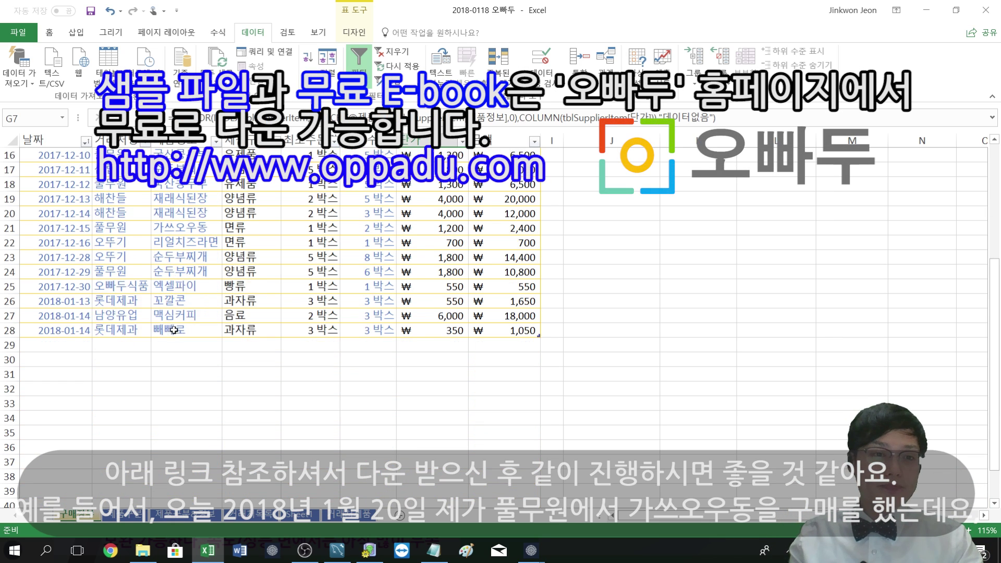
pyautogui.click(74, 303)
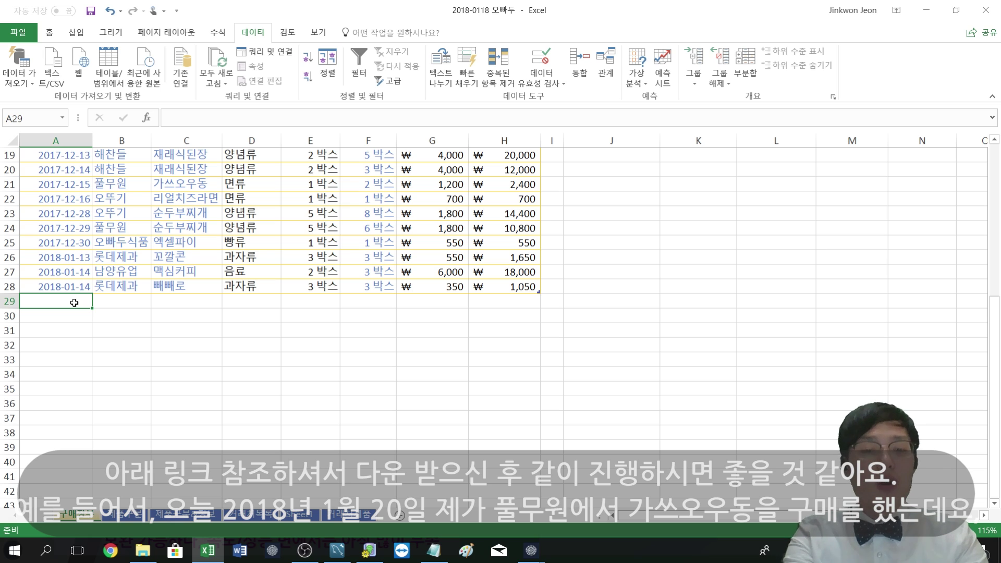
# Enter a 2018-01-20 purchase in row 29: supplier 풀무원, product 가쓰오우동, quantity 2
pyautogui.write('2018-1-20')
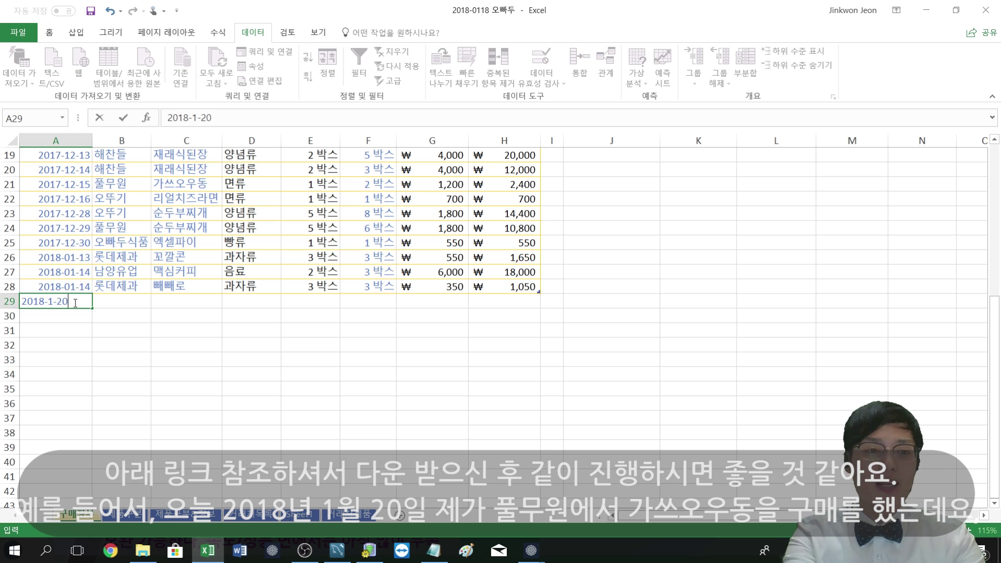
pyautogui.press('Tab')
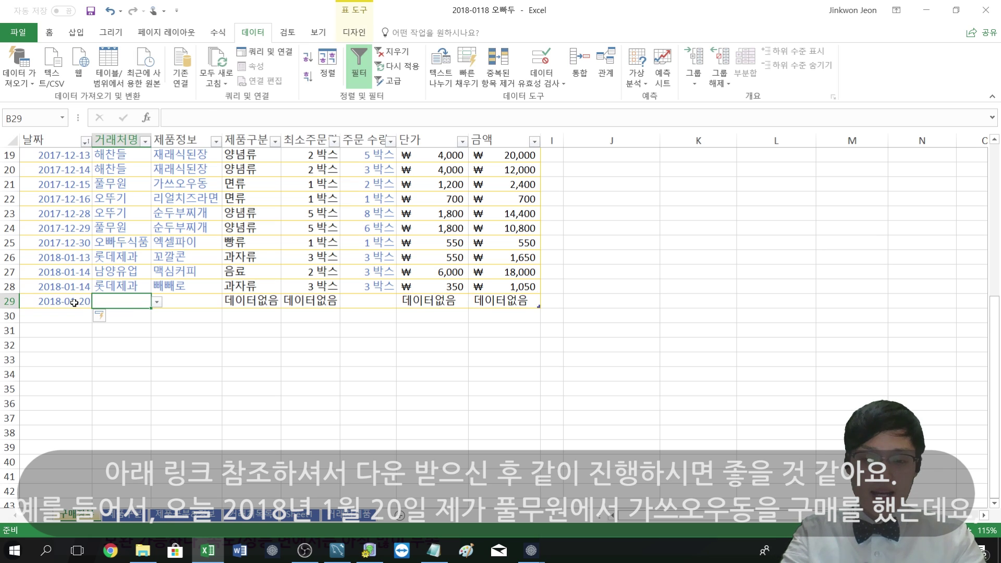
pyautogui.hotkey('alt', 'Down')
pyautogui.press('Down')
pyautogui.press('Return')
pyautogui.press('Tab')
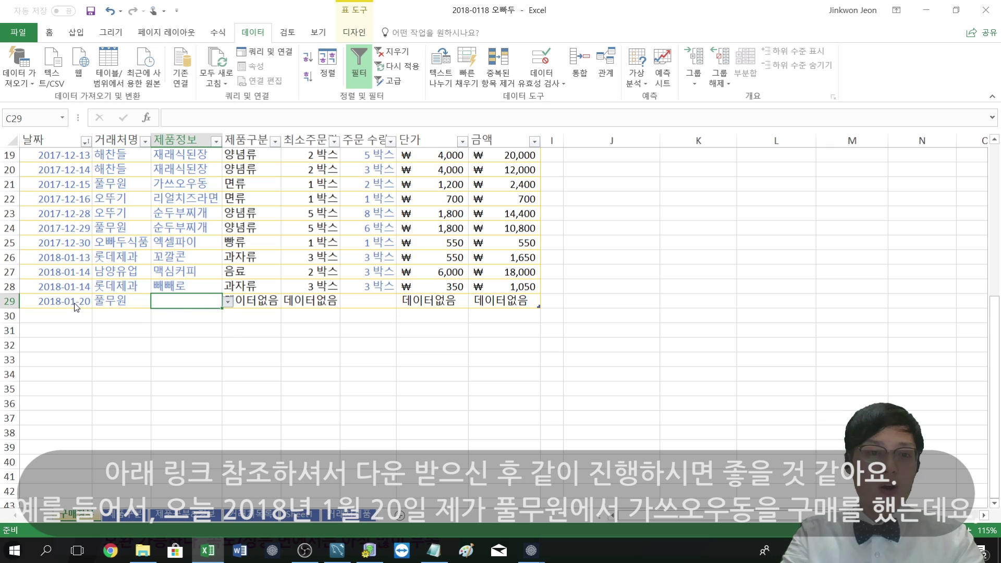
pyautogui.hotkey('alt', 'Down')
pyautogui.press('Down')
pyautogui.press('Down')
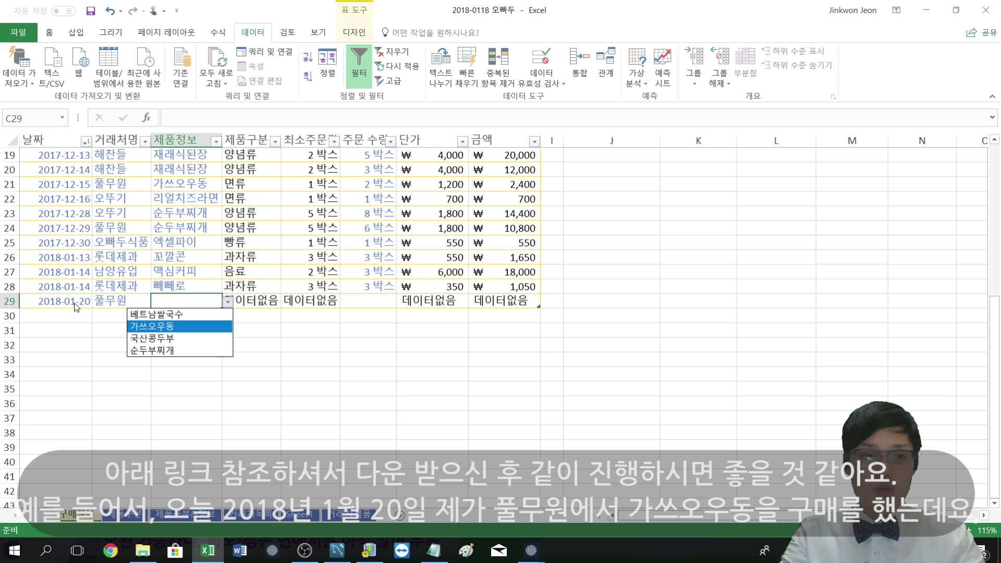
pyautogui.press('Return')
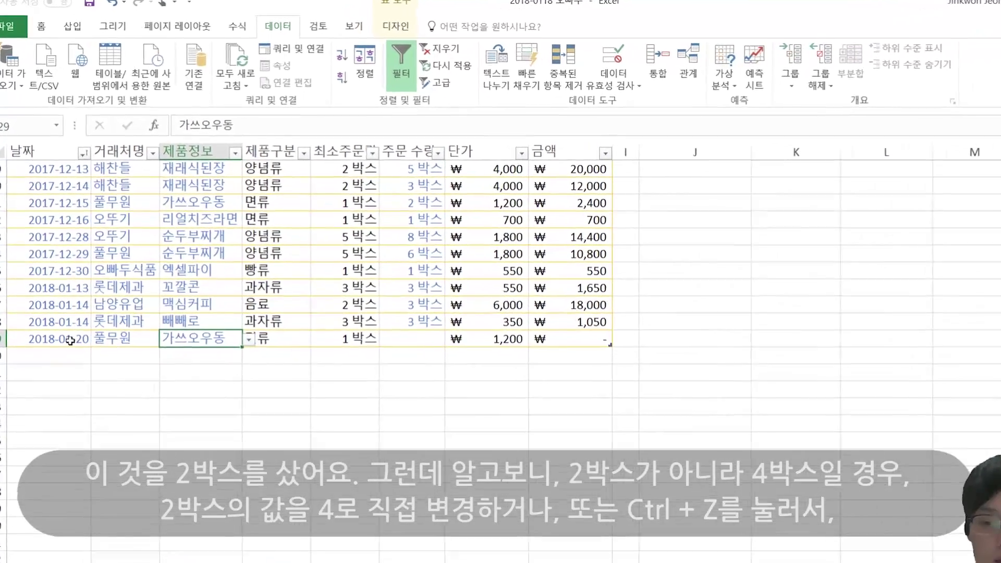
pyautogui.press('Tab')
pyautogui.press('Tab')
pyautogui.press('Tab')
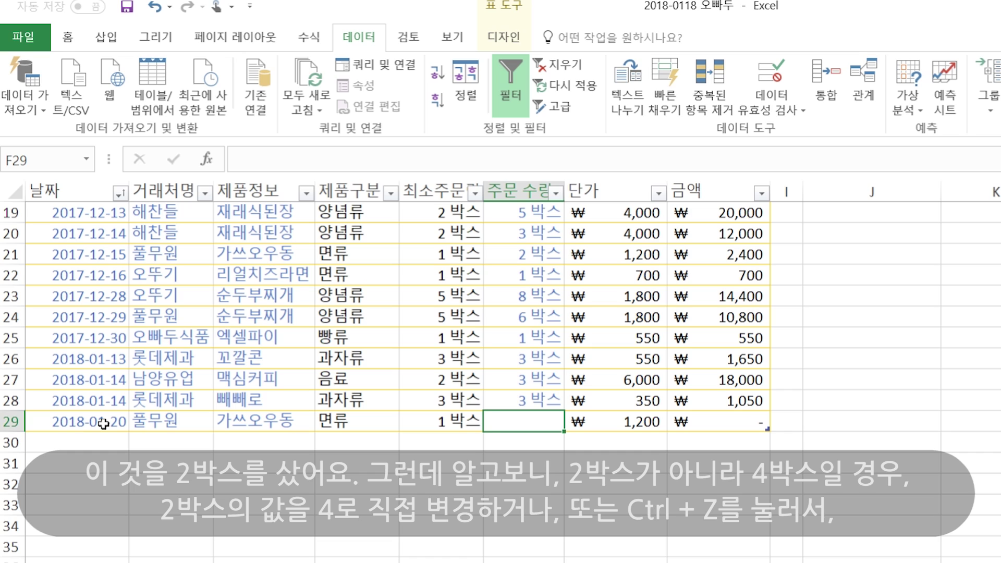
pyautogui.write('2')
pyautogui.press('Return')
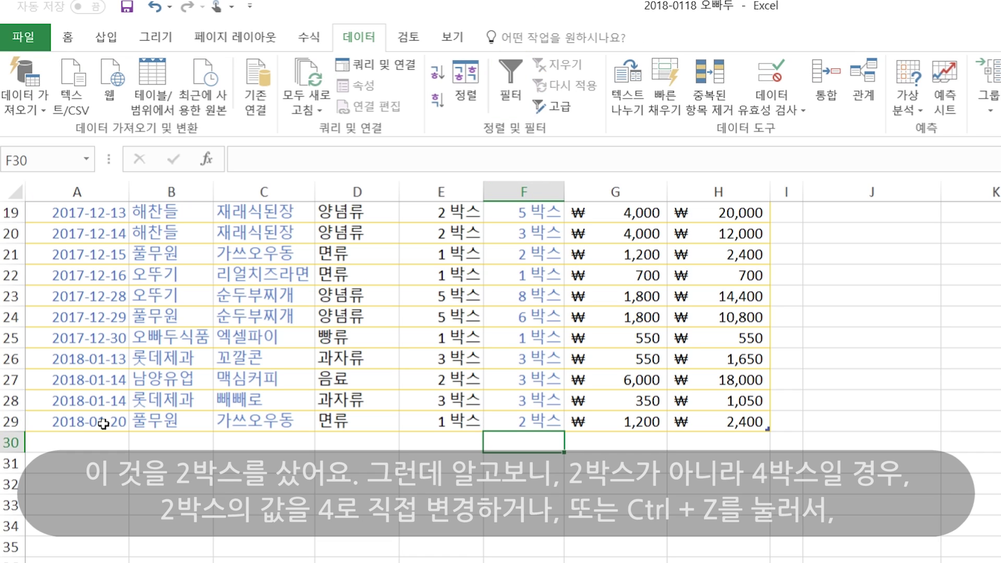
# Change the F29 quantity to 4, then undo it back to 2
pyautogui.press('Up')
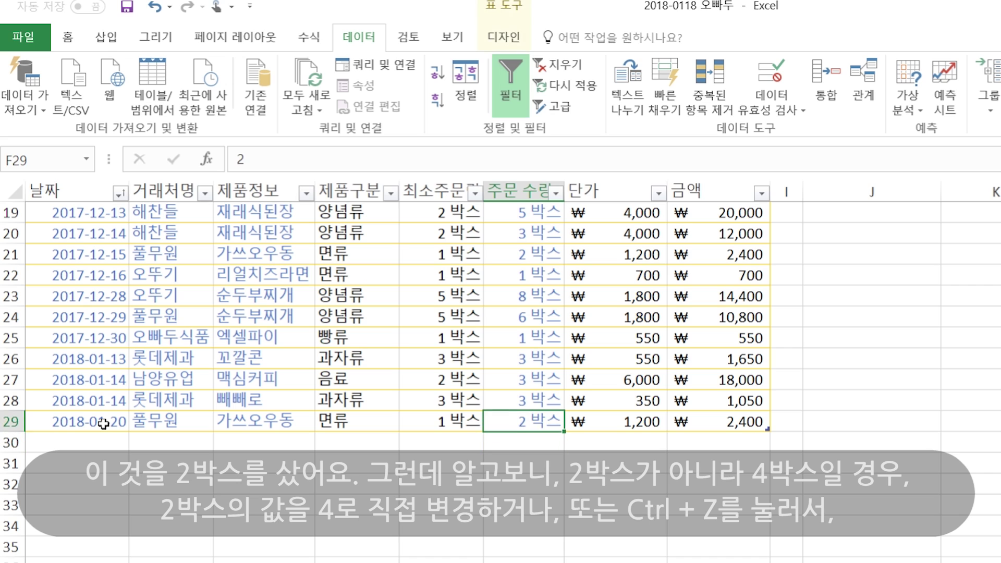
pyautogui.write('4')
pyautogui.press('Return')
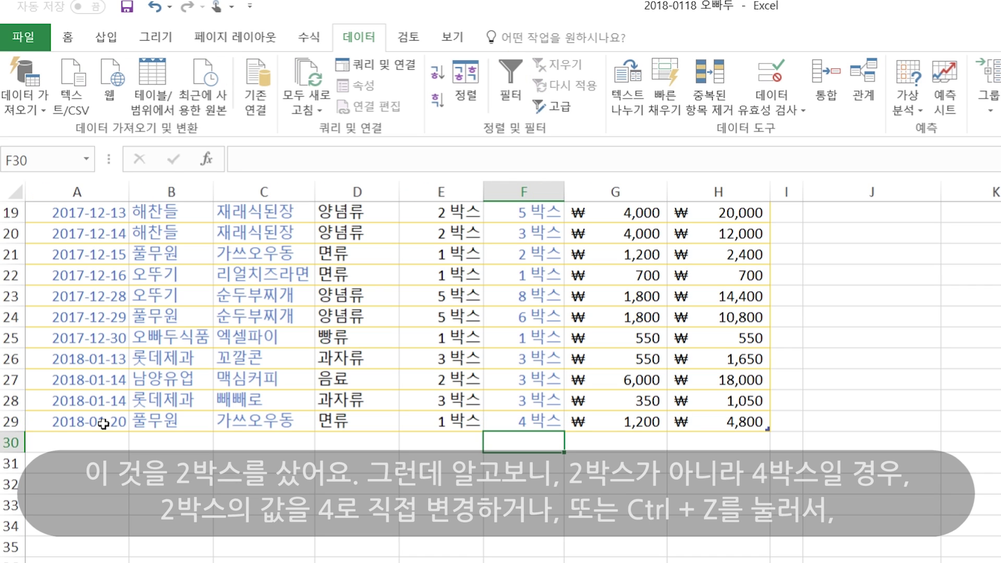
pyautogui.hotkey('ctrl', 'z')
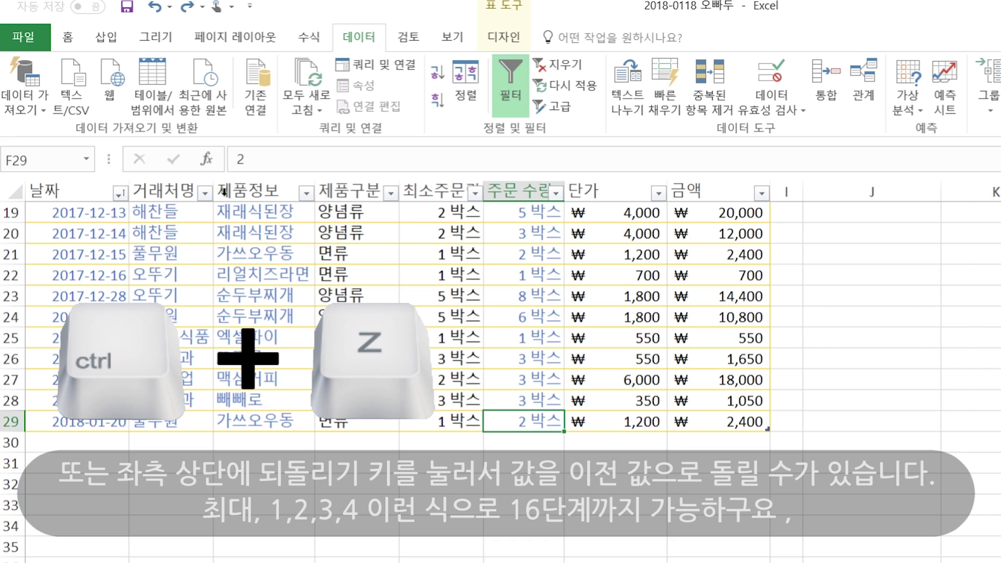
# Undo the row 29 quantity, product, supplier and table expansion edits
pyautogui.click(155, 15)
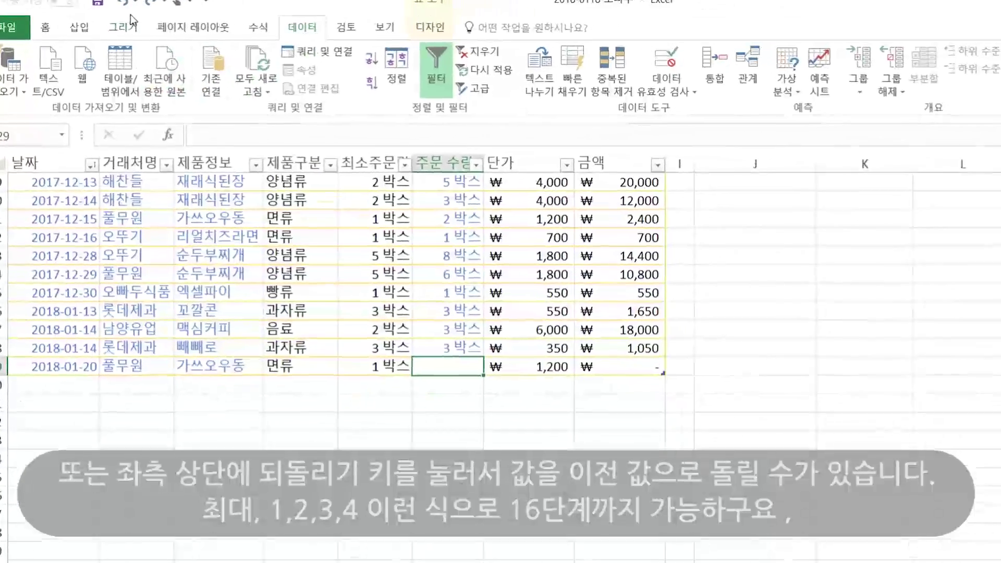
pyautogui.click(112, 11)
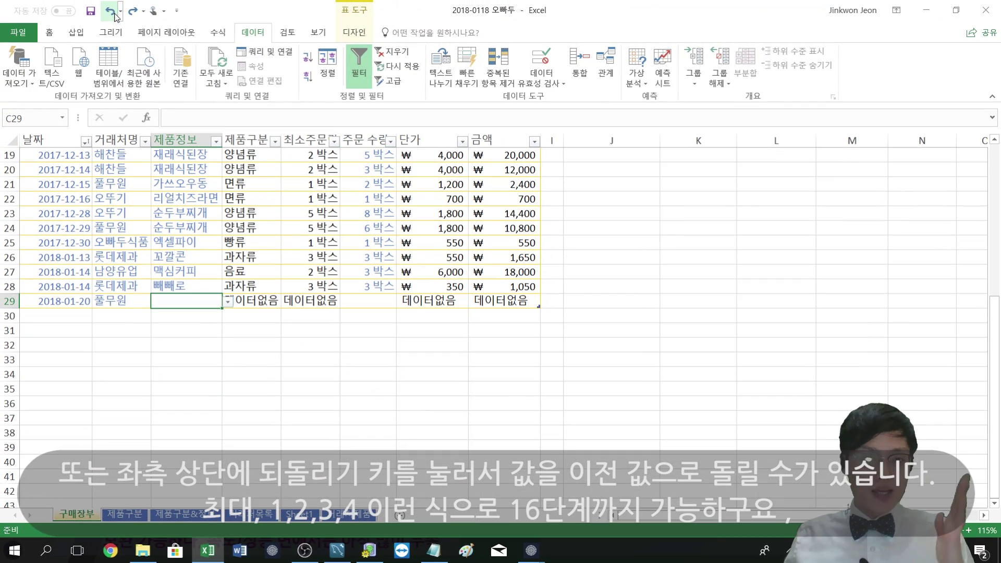
pyautogui.click(112, 12)
pyautogui.click(112, 11)
pyautogui.click(112, 11)
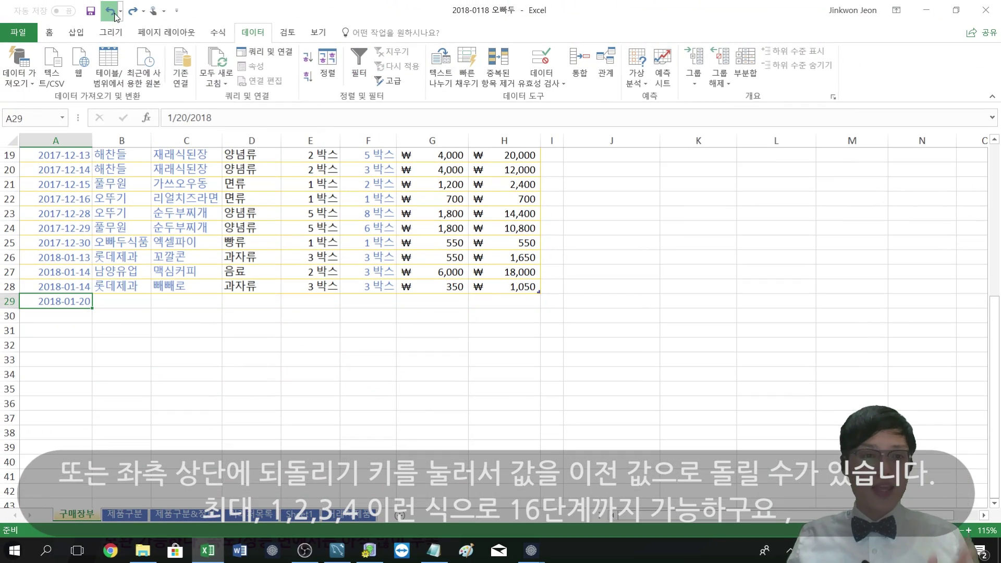
pyautogui.click(111, 12)
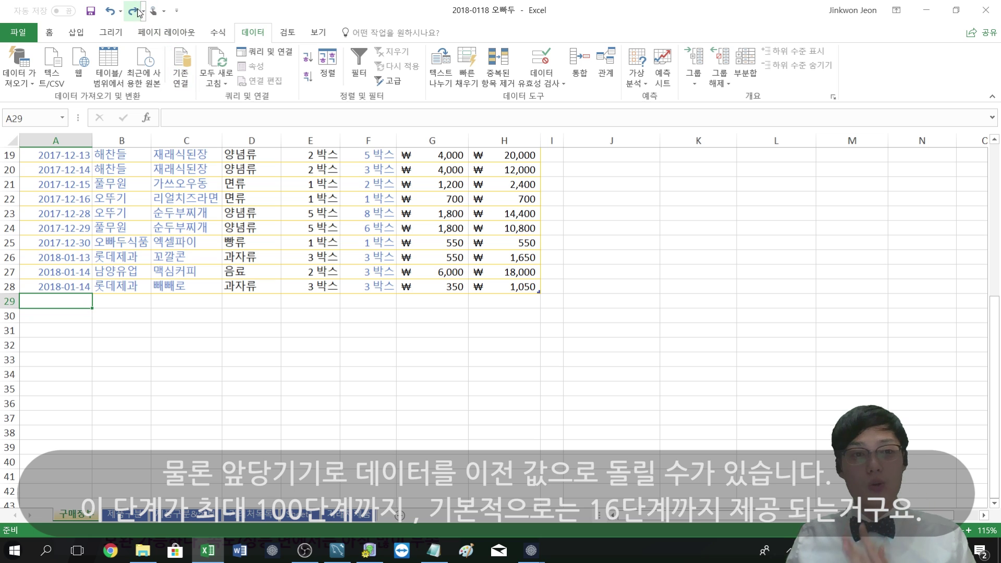
# Redo the row 29 date, table expansion, supplier and product entries, then return to the slide
pyautogui.click(133, 12)
pyautogui.click(133, 12)
pyautogui.click(133, 12)
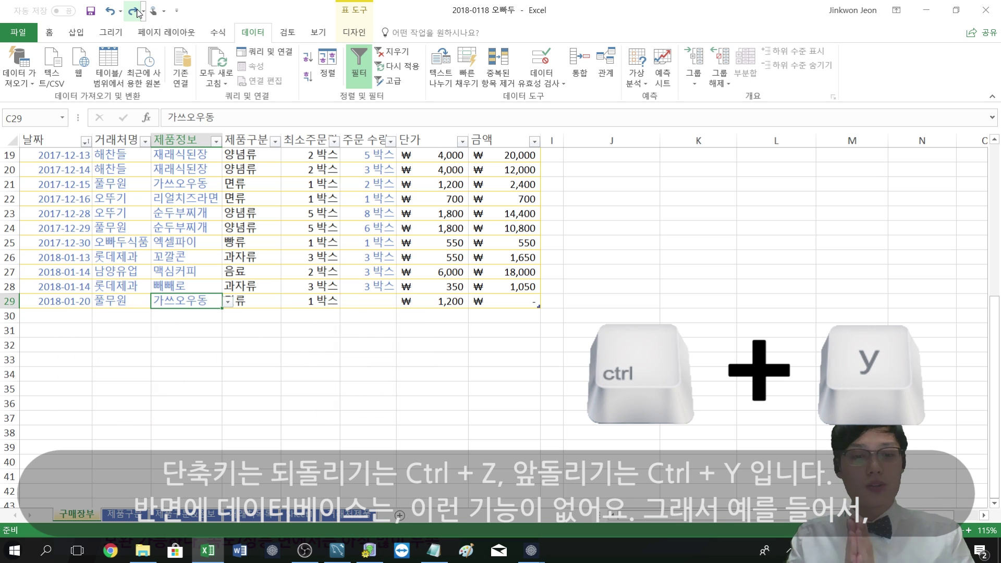
pyautogui.hotkey('ctrl', 'z')
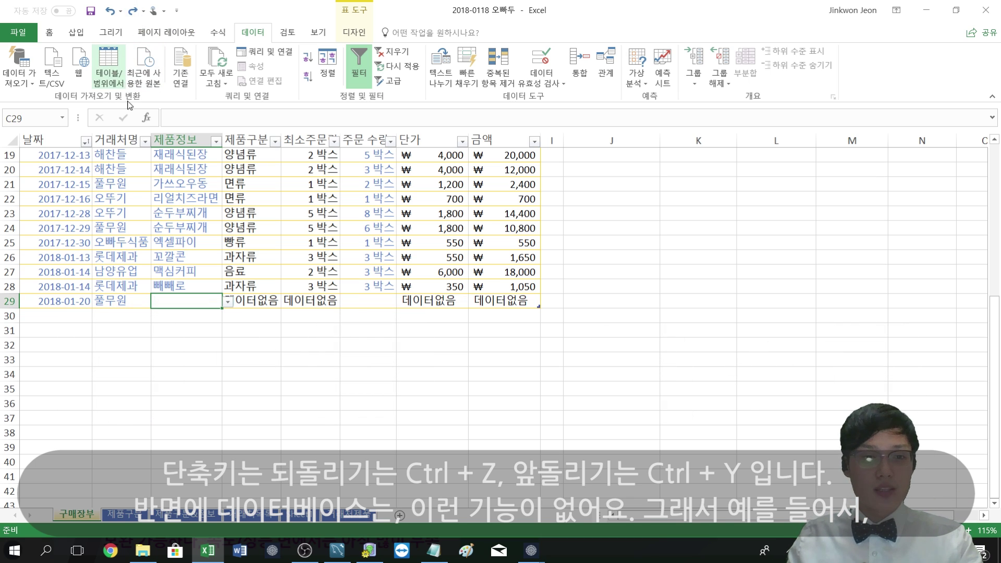
pyautogui.hotkey('ctrl', 'y')
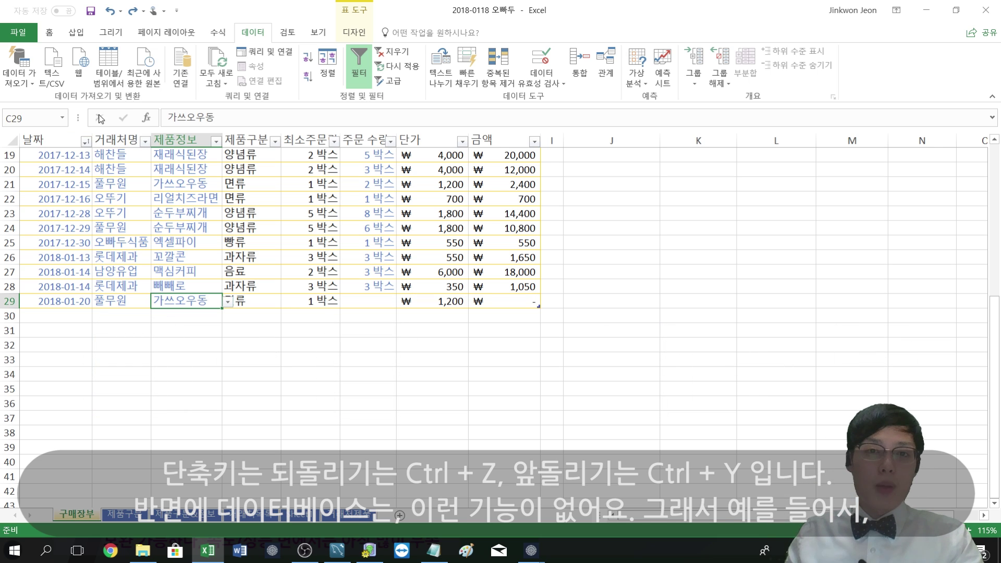
pyautogui.hotkey('alt', 'Tab')
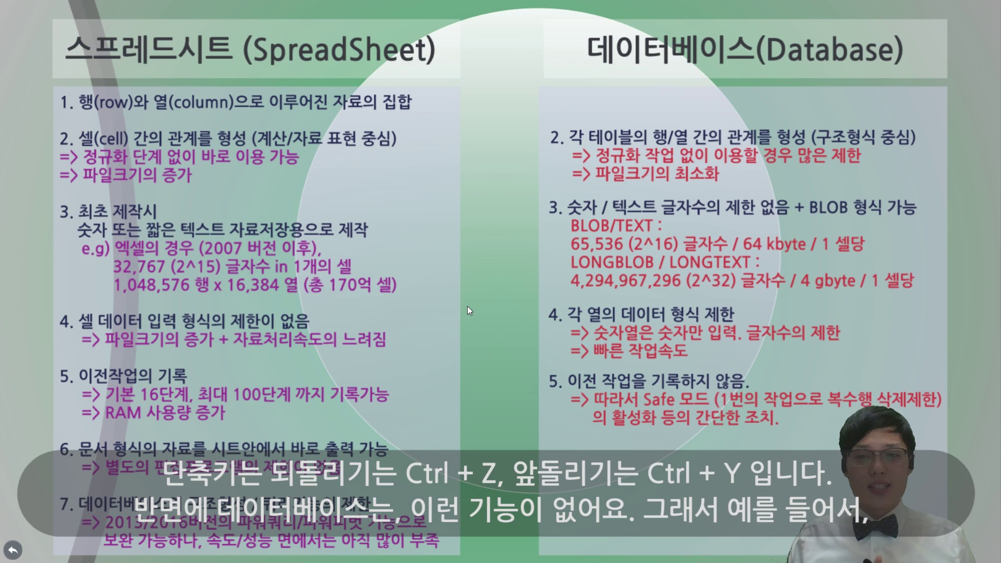
# Switch to MySQL Workbench and query all rows of tblsupplieritem
pyautogui.hotkey('alt', 'Tab')
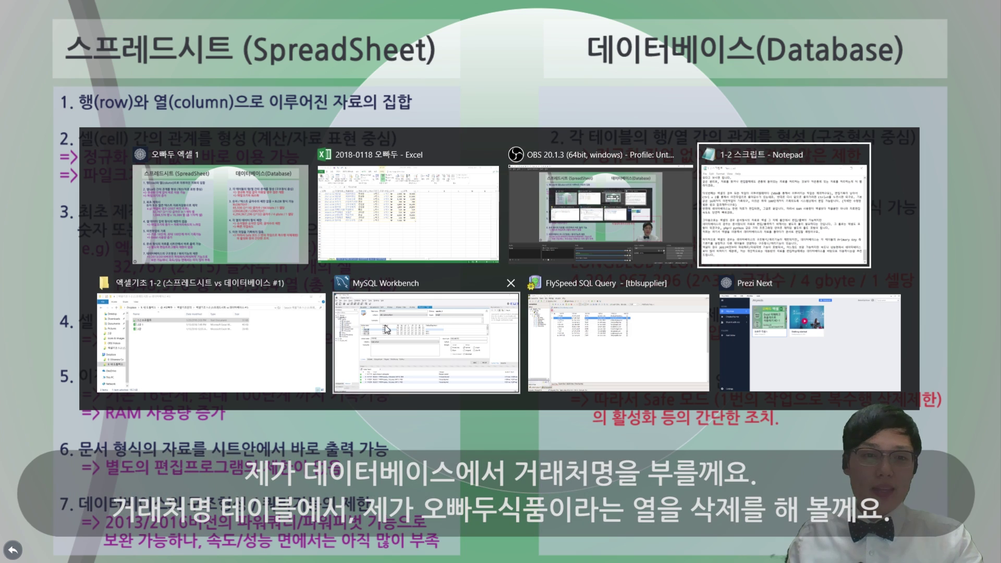
pyautogui.click(372, 344)
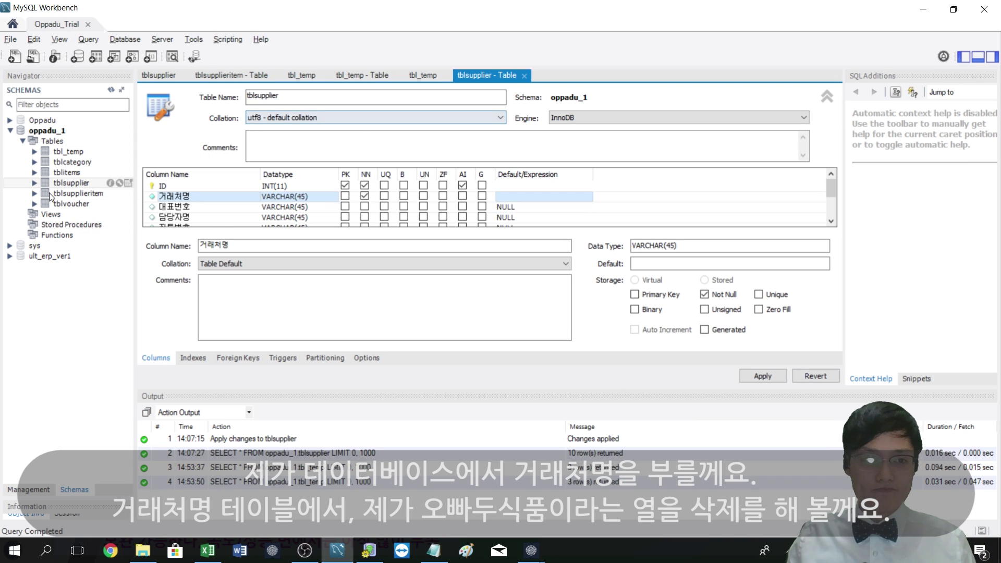
pyautogui.click(73, 194)
pyautogui.click(128, 194)
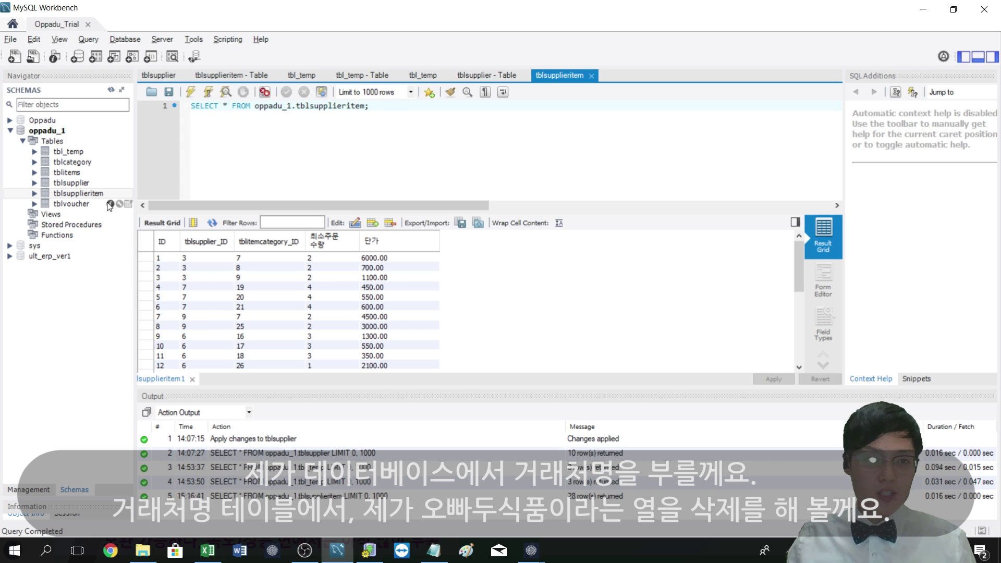
# Query all rows of tblsupplier and select the 오빠두식품 supplier row
pyautogui.click(95, 186)
pyautogui.click(126, 182)
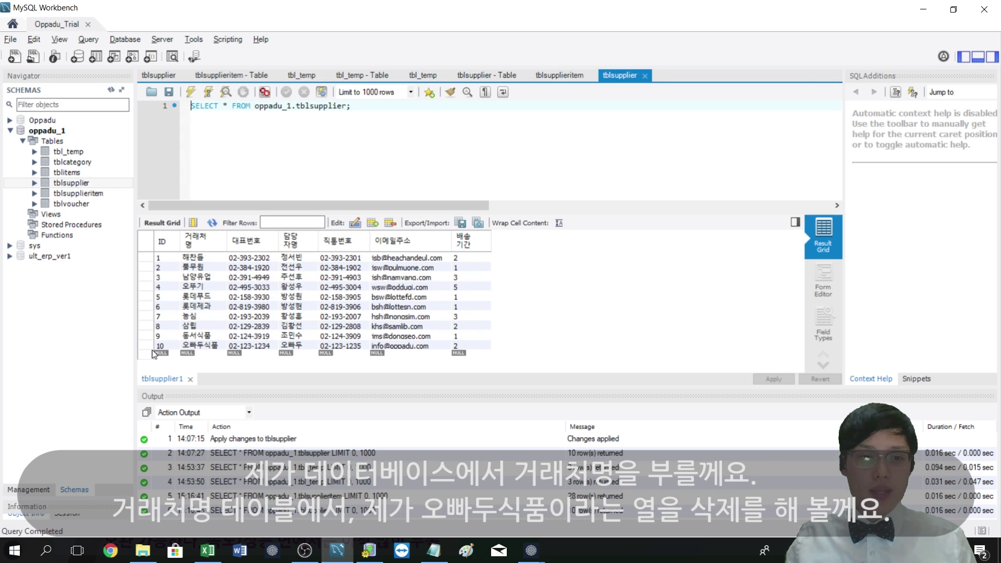
pyautogui.click(149, 347)
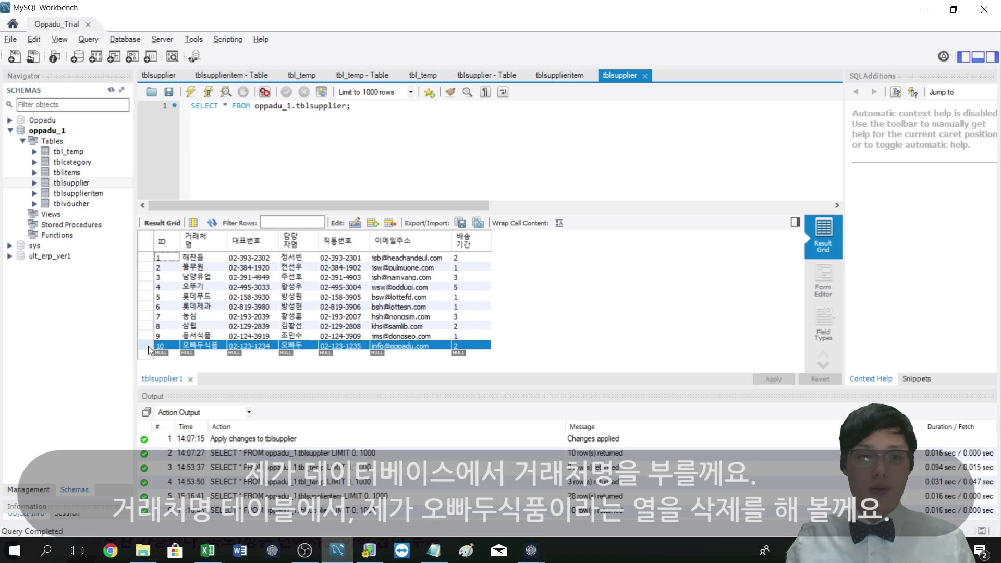
# Delete the 오빠두식품 row and apply the DELETE statement to the database
pyautogui.rightClick(149, 351)
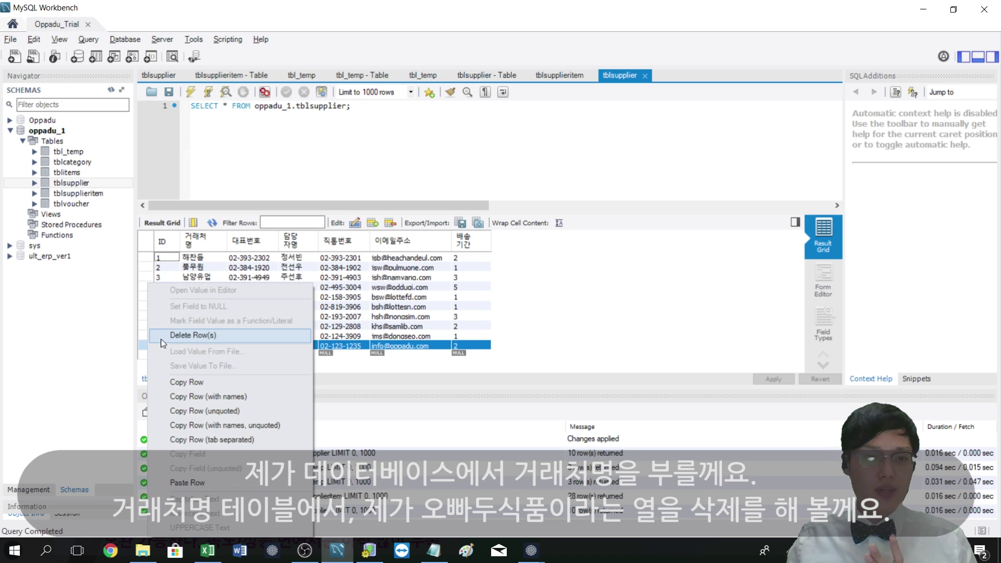
pyautogui.click(162, 336)
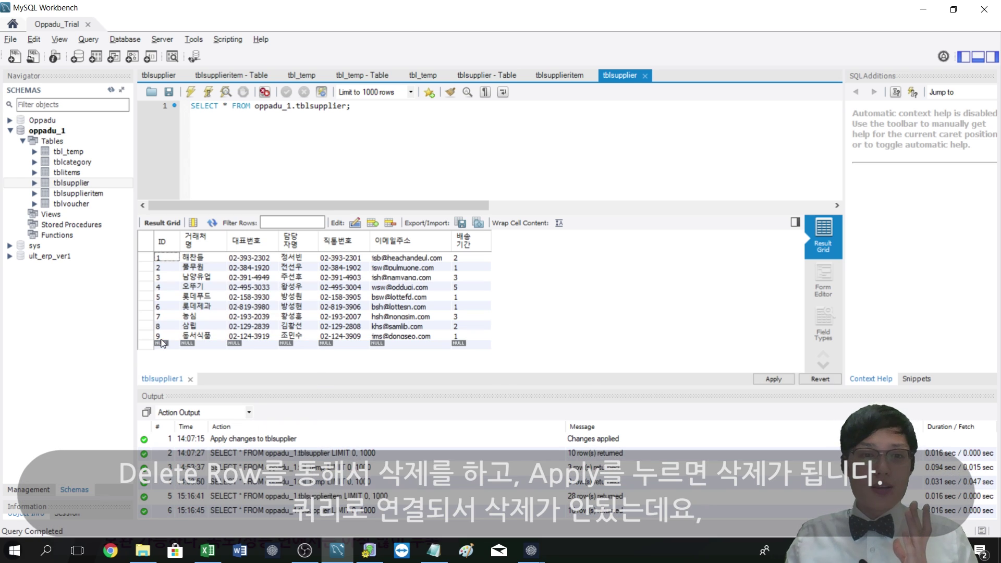
pyautogui.click(759, 380)
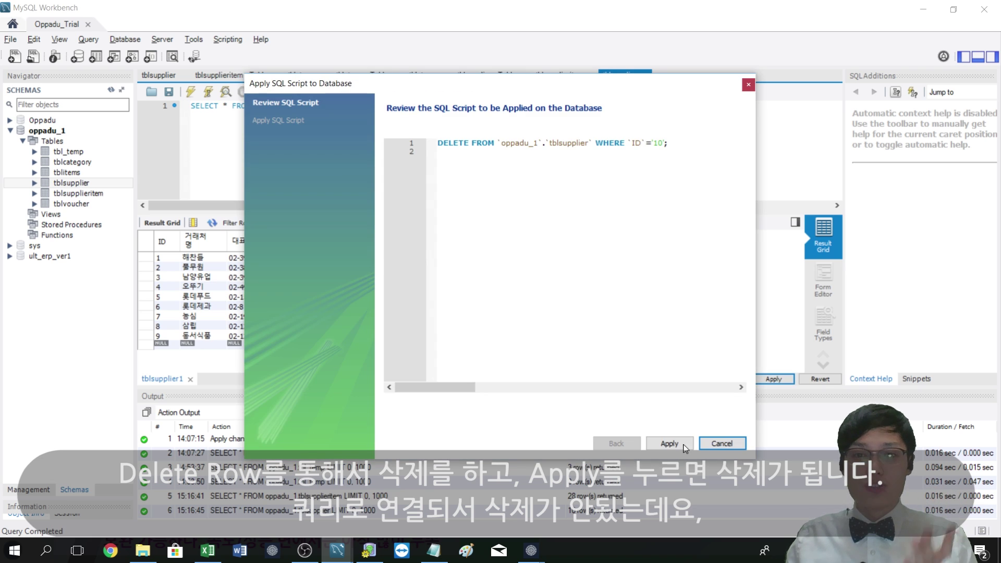
pyautogui.click(677, 448)
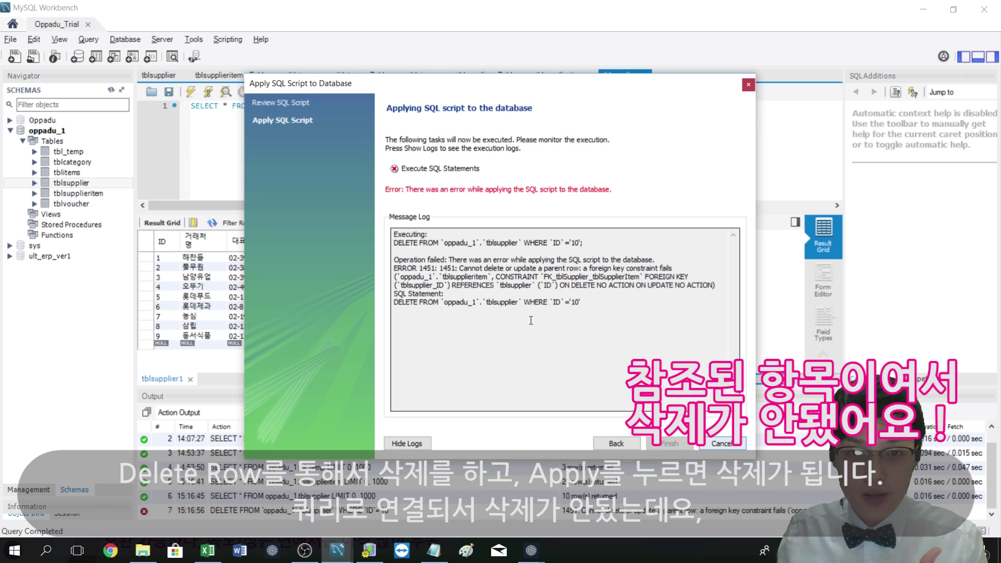
# Point out the foreign key constraint error, dismiss it, and revert the deleted row
pyautogui.moveTo(531, 320); pyautogui.dragTo(393, 260)
pyautogui.moveTo(581, 302)
pyautogui.mouseDown()
pyautogui.moveTo(476, 242)
pyautogui.moveTo(515, 285)
pyautogui.mouseUp()
pyautogui.click(440, 242)
pyautogui.click(515, 281)
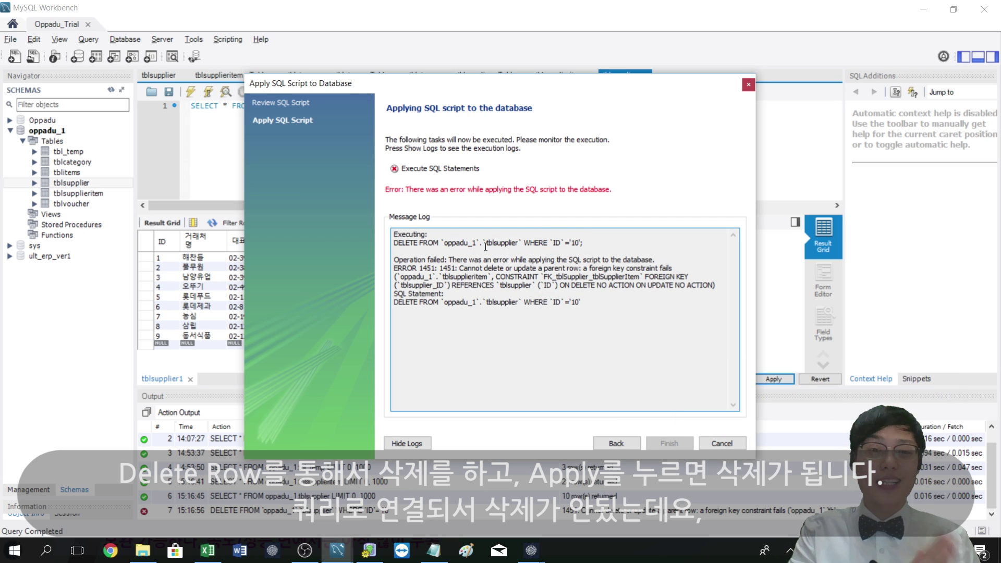
pyautogui.click(721, 446)
pyautogui.click(817, 381)
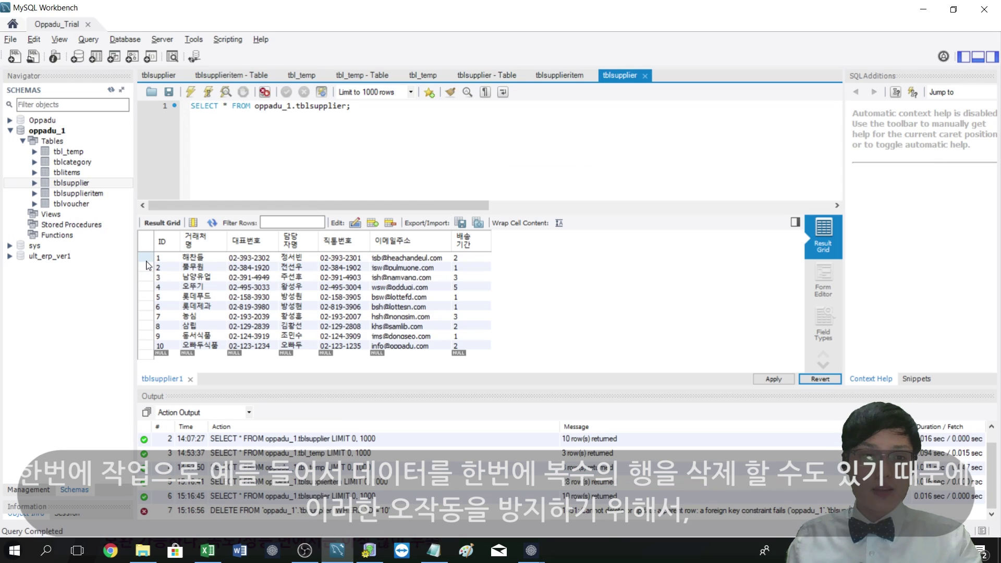
pyautogui.moveTo(147, 257); pyautogui.dragTo(140, 326)
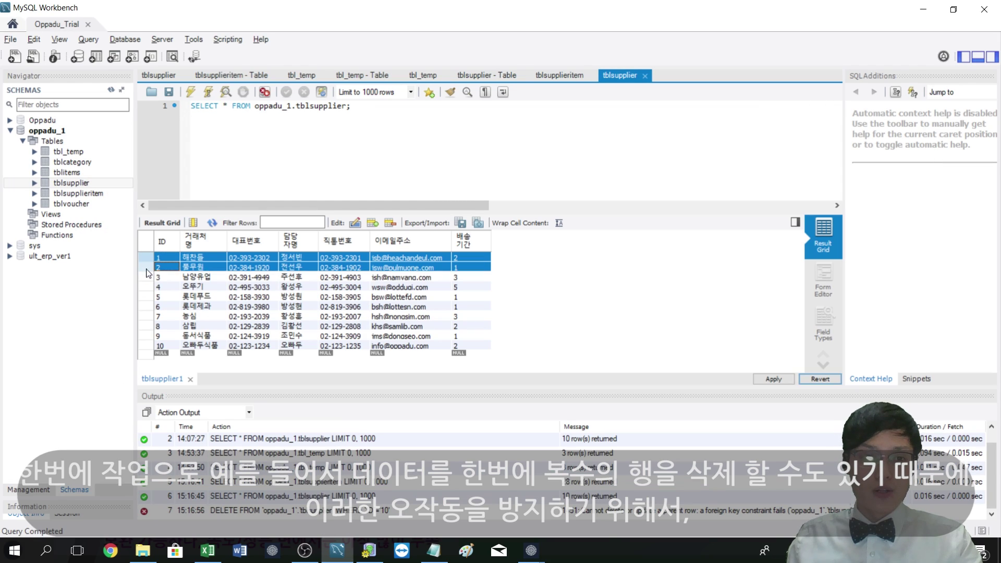
pyautogui.rightClick(144, 312)
pyautogui.click(162, 334)
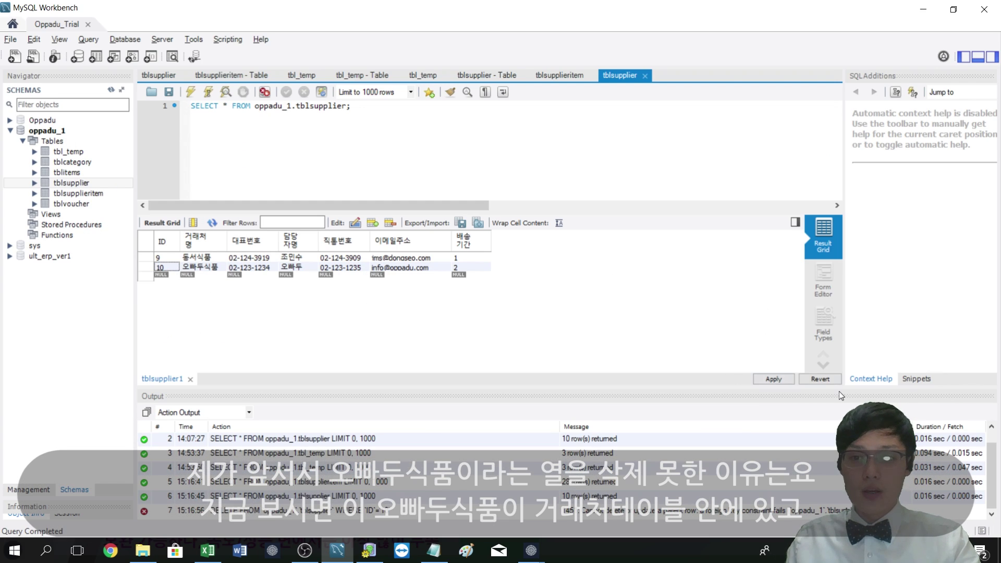
pyautogui.click(820, 379)
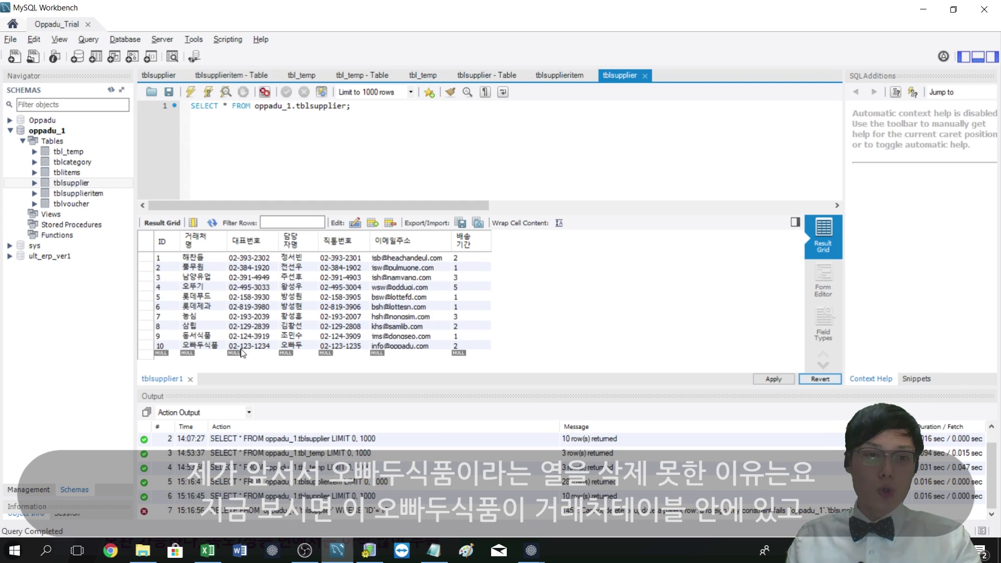
pyautogui.click(147, 346)
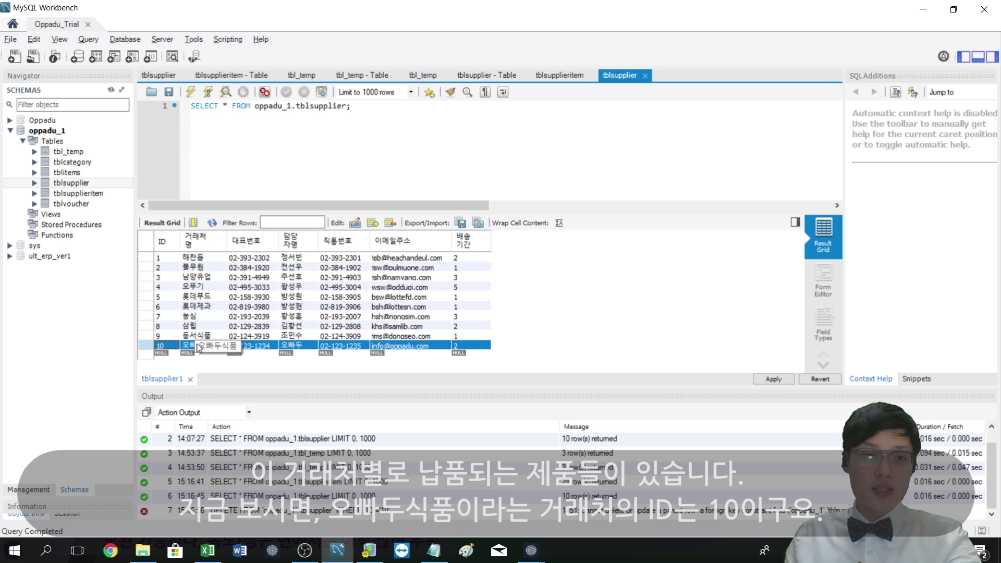
pyautogui.moveTo(78, 193)
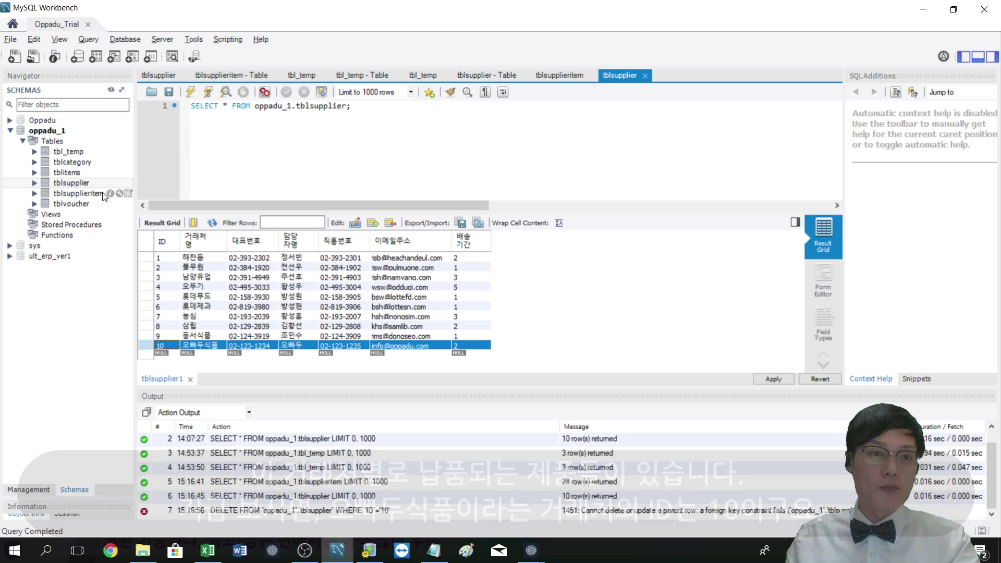
# Open tblsupplieritem, select the item with supplier ID 10, and compare it with tblsupplier
pyautogui.click(128, 194)
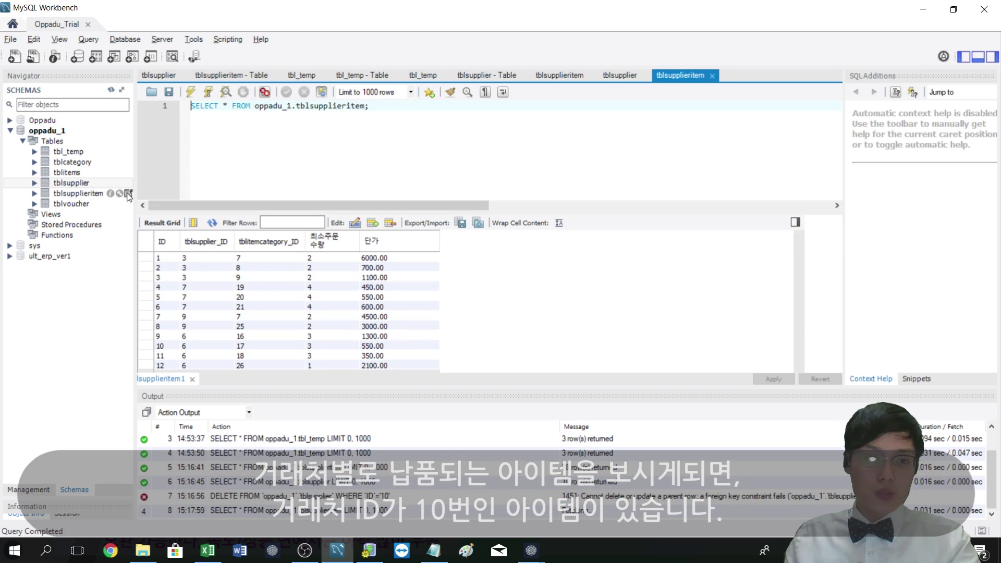
pyautogui.scroll(-5, 203, 334)
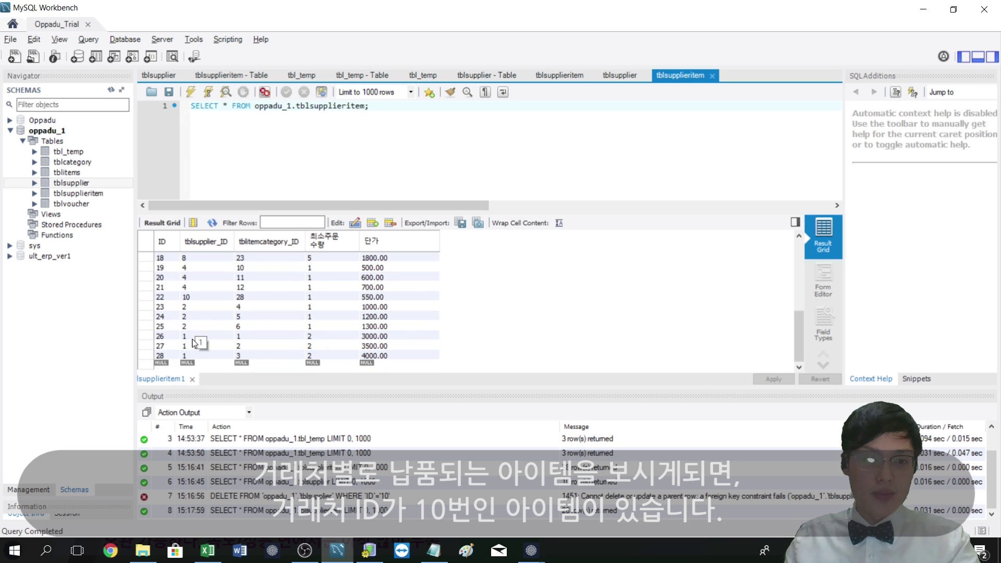
pyautogui.click(198, 298)
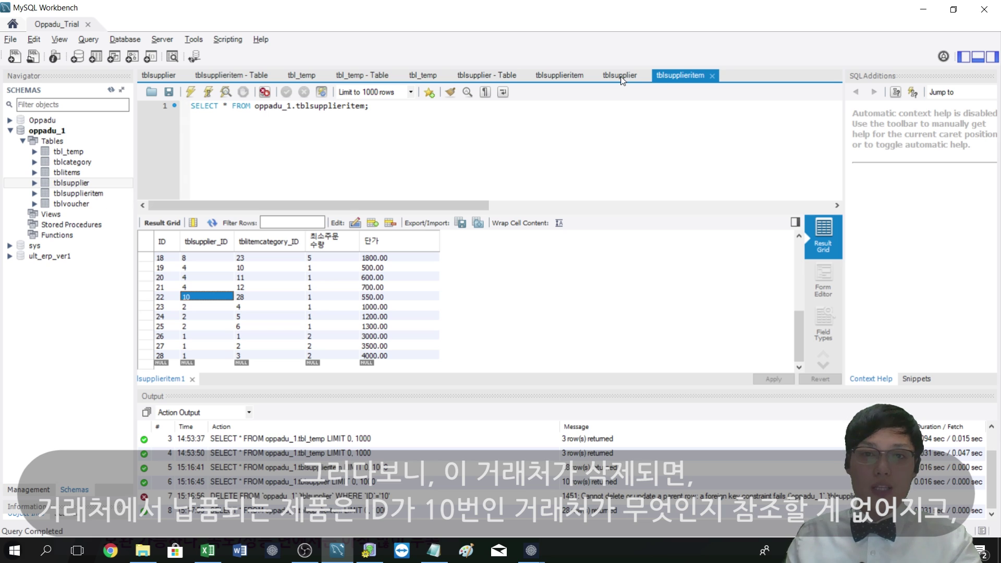
pyautogui.click(621, 77)
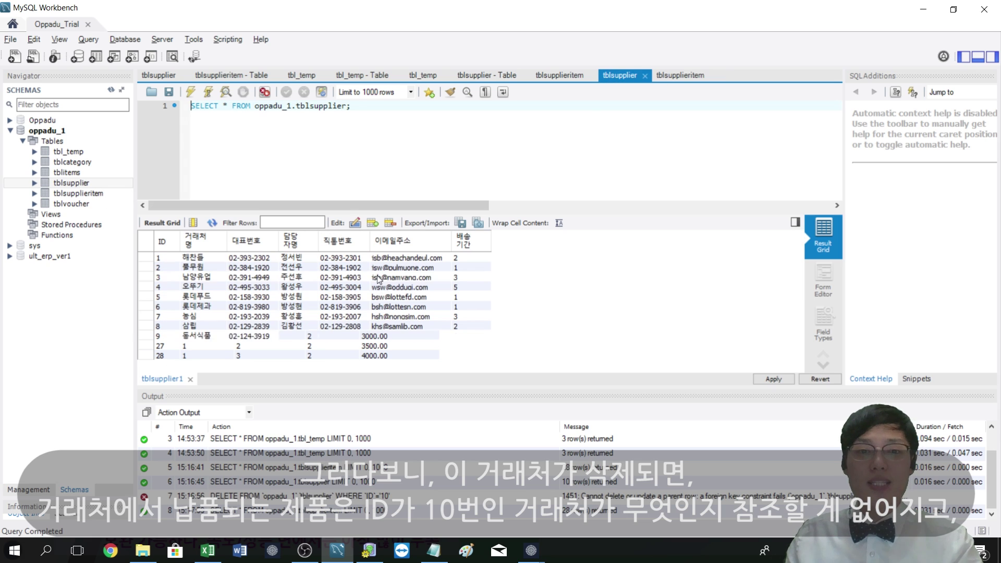
pyautogui.click(680, 76)
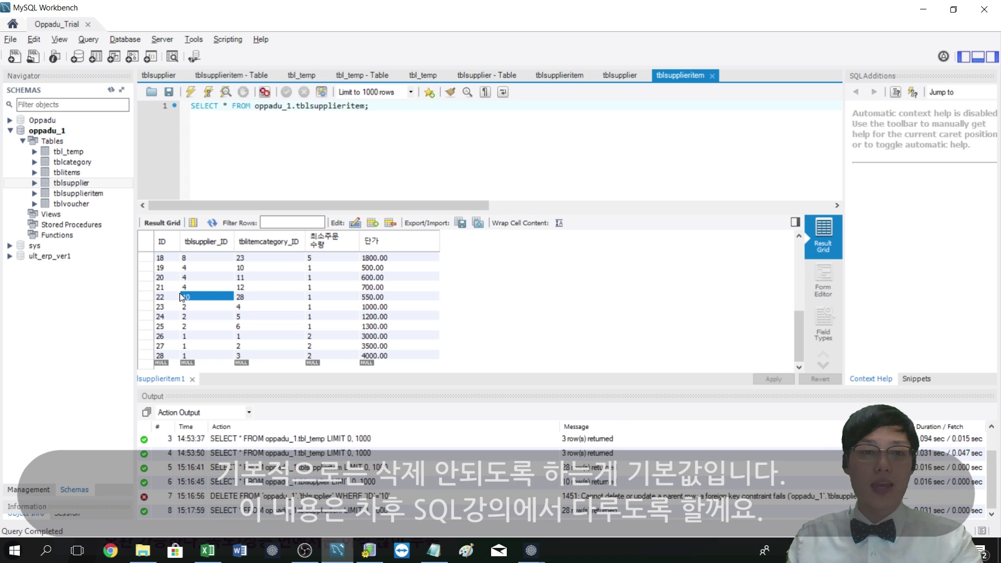
# Switch to the comparison slideshow and reveal its next point
pyautogui.hotkey('alt', 'Tab')
pyautogui.hotkey('alt', 'Tab')
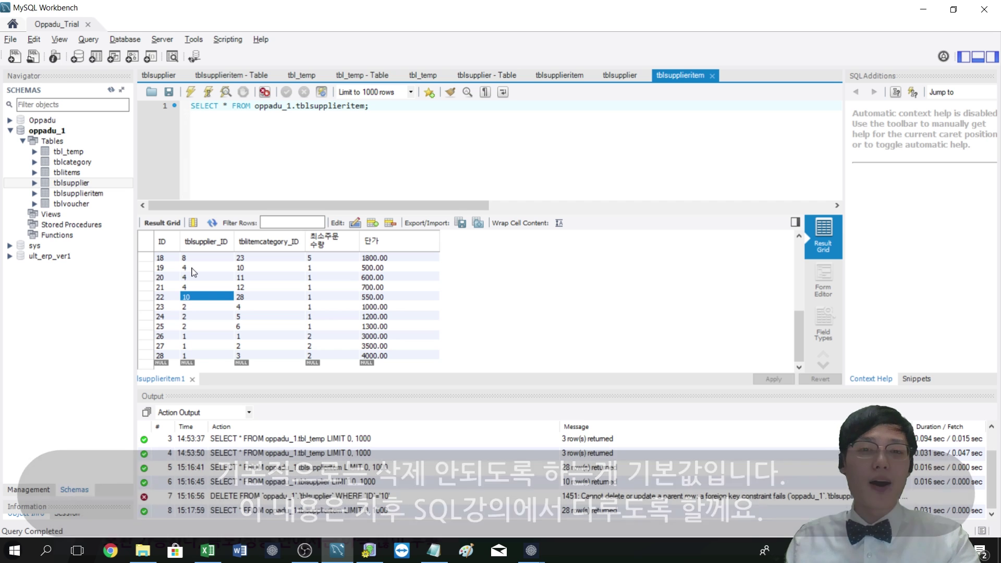
pyautogui.hotkey('alt', 'Tab')
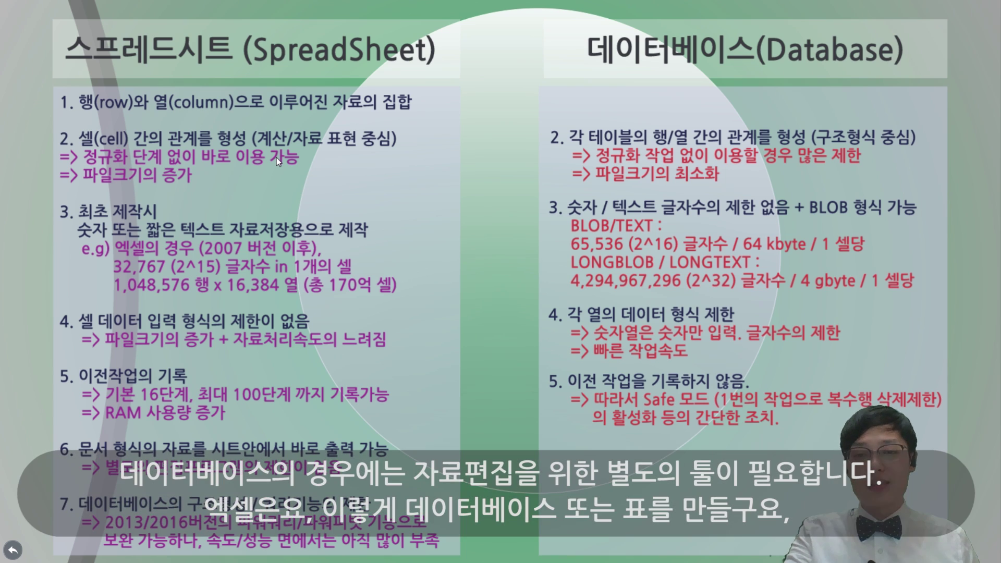
pyautogui.press('Right')
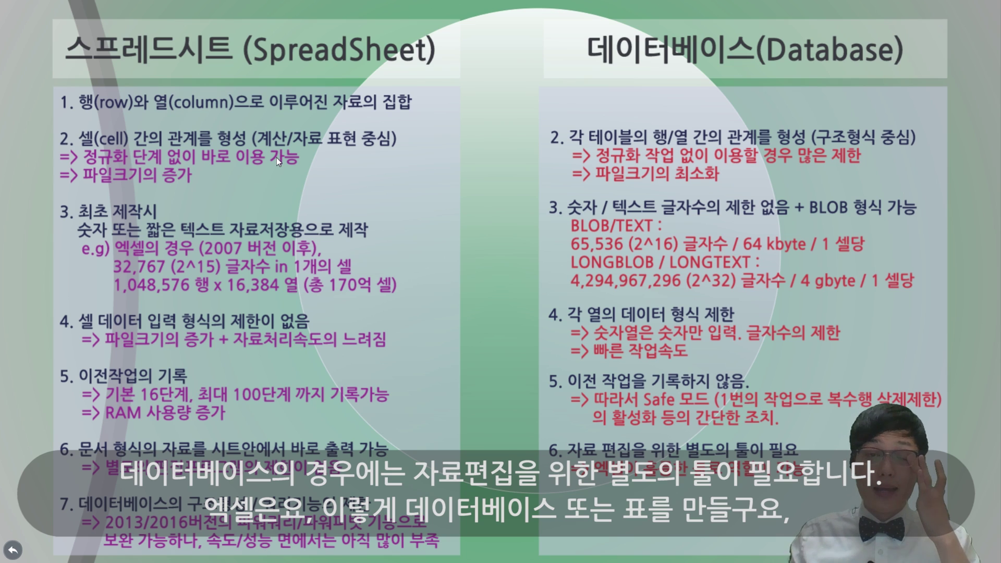
# Return to the Excel ledger and select rows 2 through 14 up to the row 14 amount
pyautogui.hotkey('alt', 'Tab')
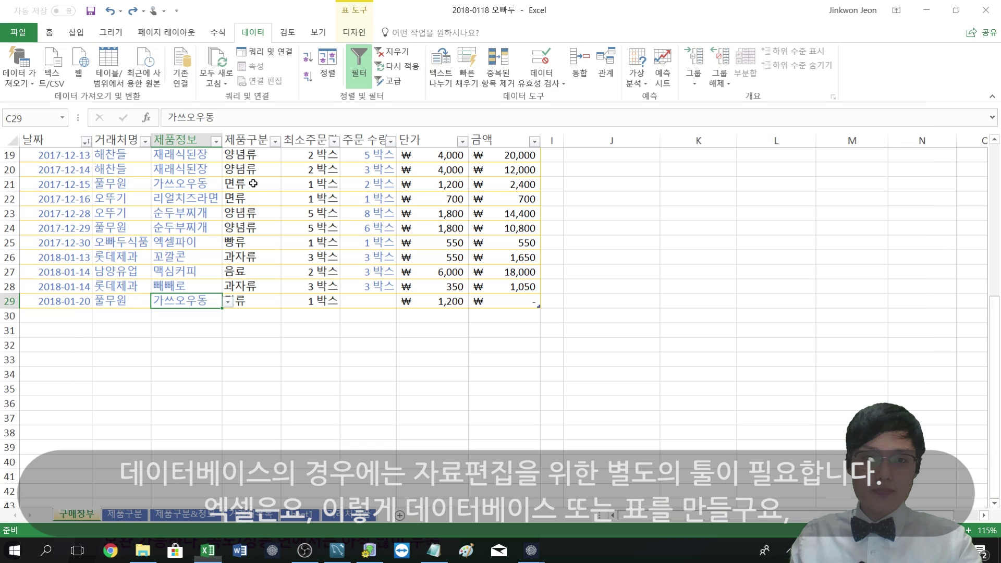
pyautogui.scroll(6, 254, 183)
pyautogui.moveTo(46, 170); pyautogui.dragTo(486, 343)
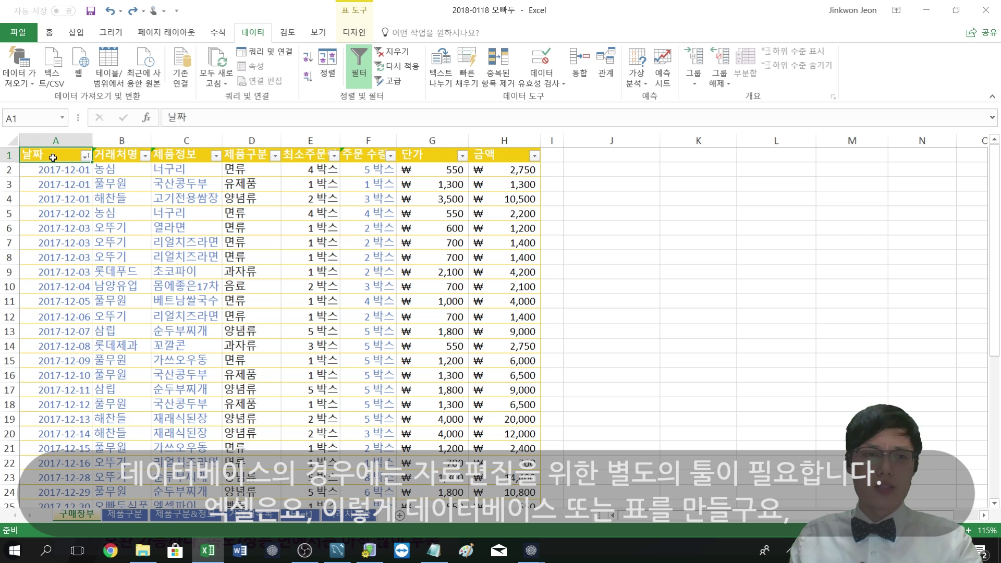
pyautogui.click(486, 343)
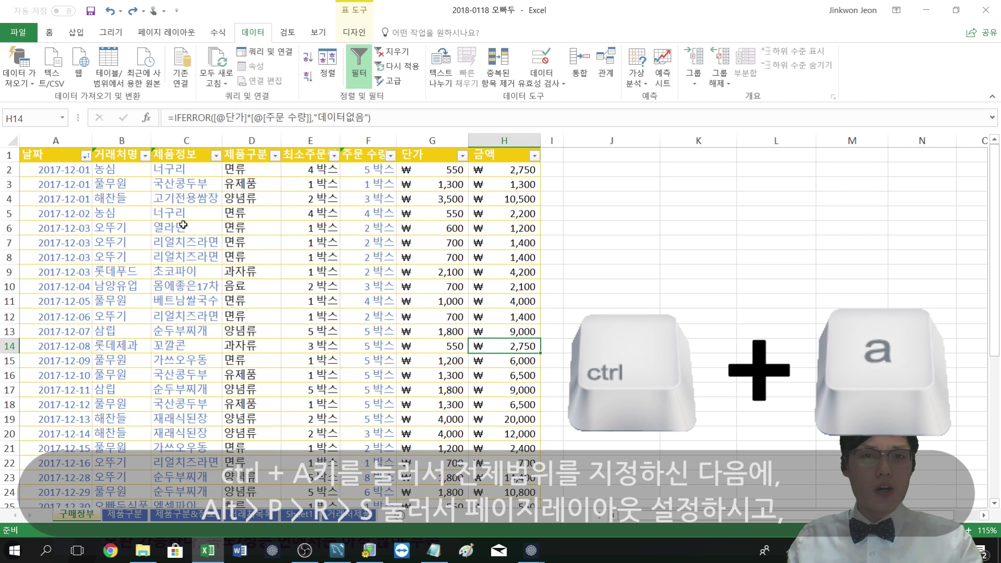
# Set the whole ledger table's data as the print area
pyautogui.hotkey('ctrl', 'a')
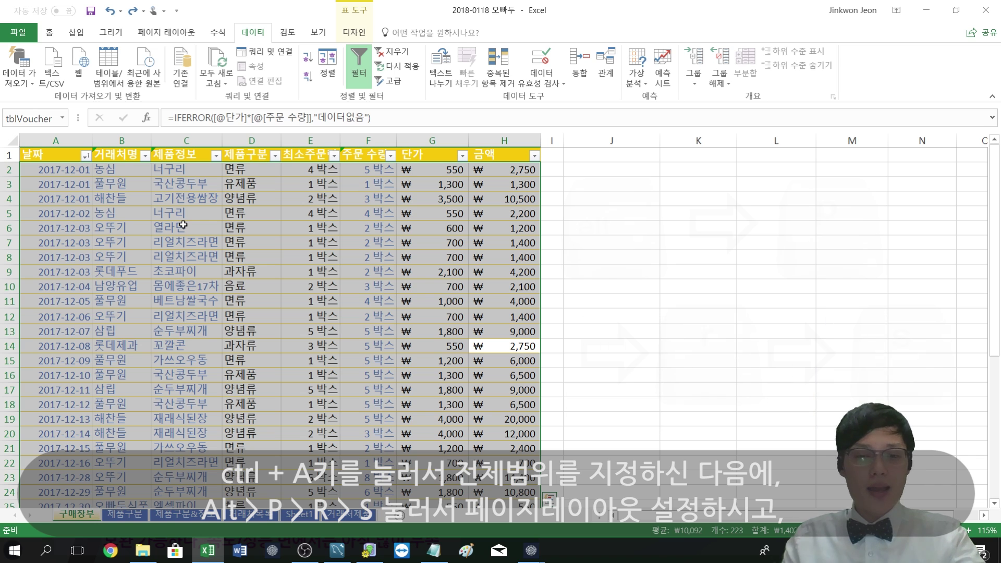
pyautogui.hotkey('alt', 'p')
pyautogui.press('r')
pyautogui.press('s')
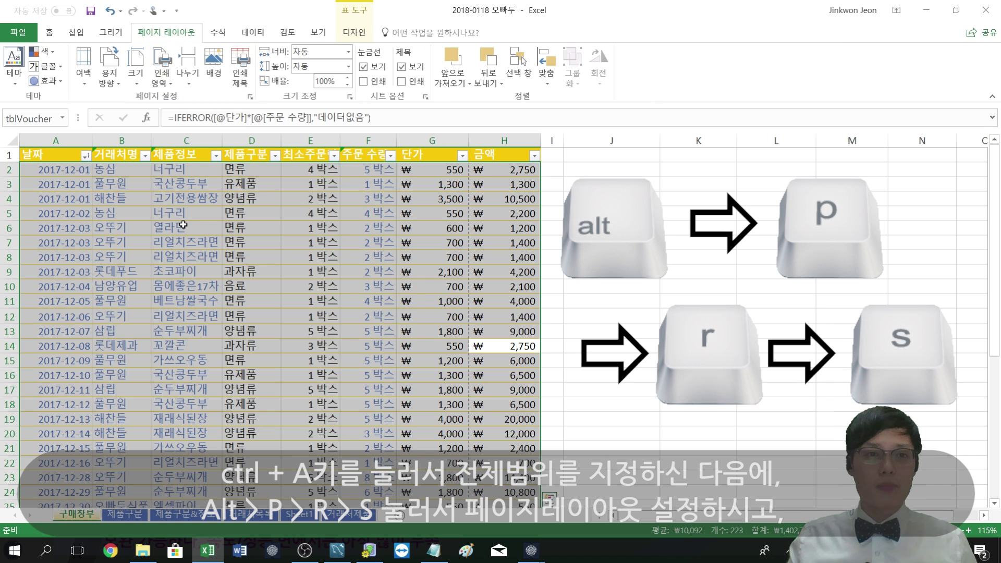
# Preview the two-page printout of the ledger and return to the sheet
pyautogui.hotkey('ctrl', 'p')
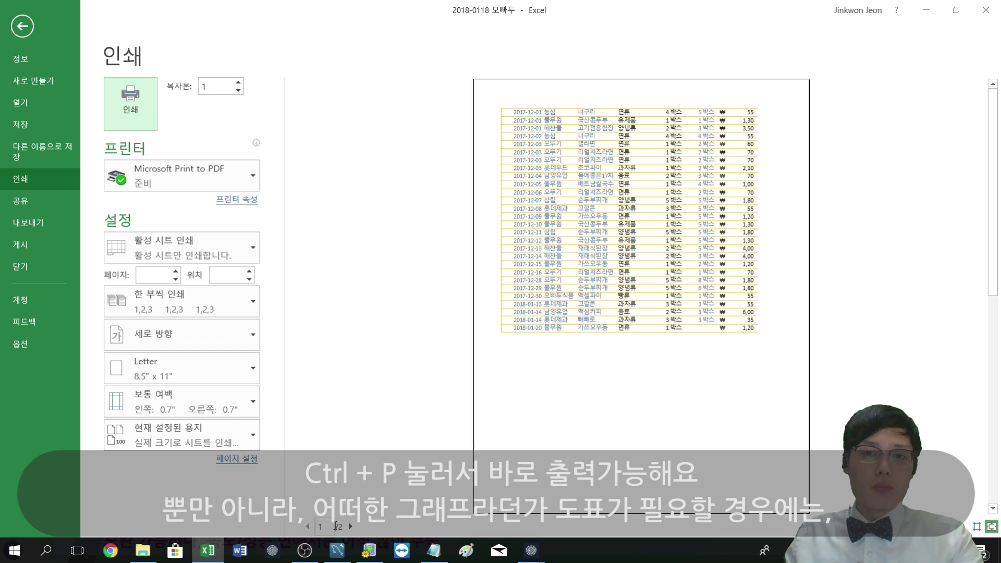
pyautogui.press('Escape')
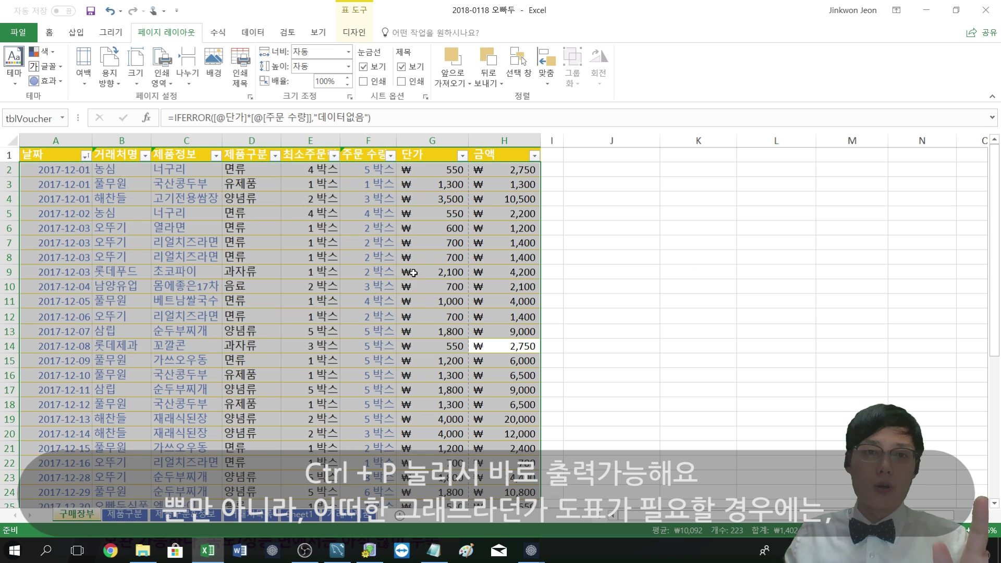
pyautogui.hotkey('ctrl', 'a')
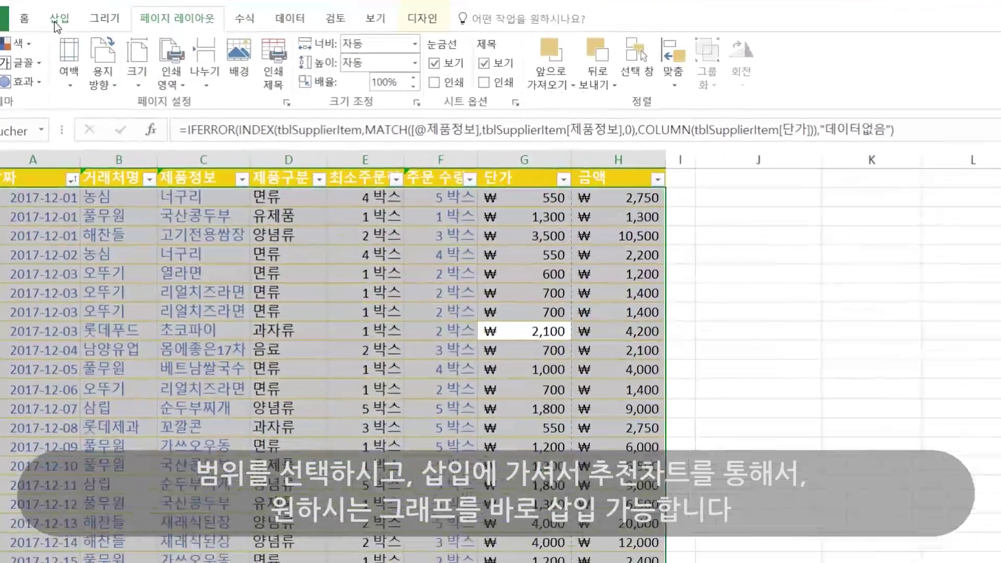
# Insert a recommended clustered column pivot chart summing 금액 by 거래처명, then switch to FlySpeed
pyautogui.click(76, 31)
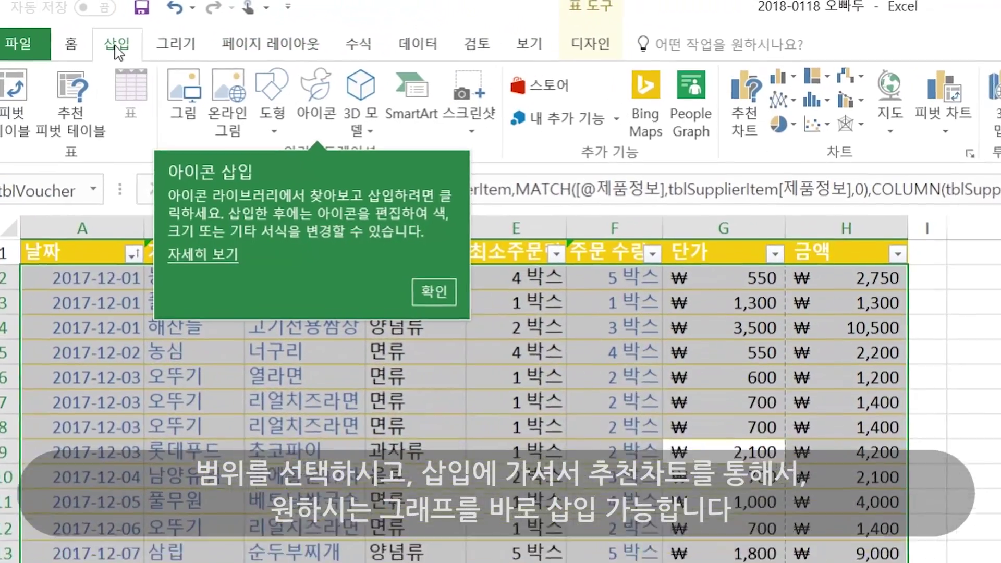
pyautogui.click(787, 133)
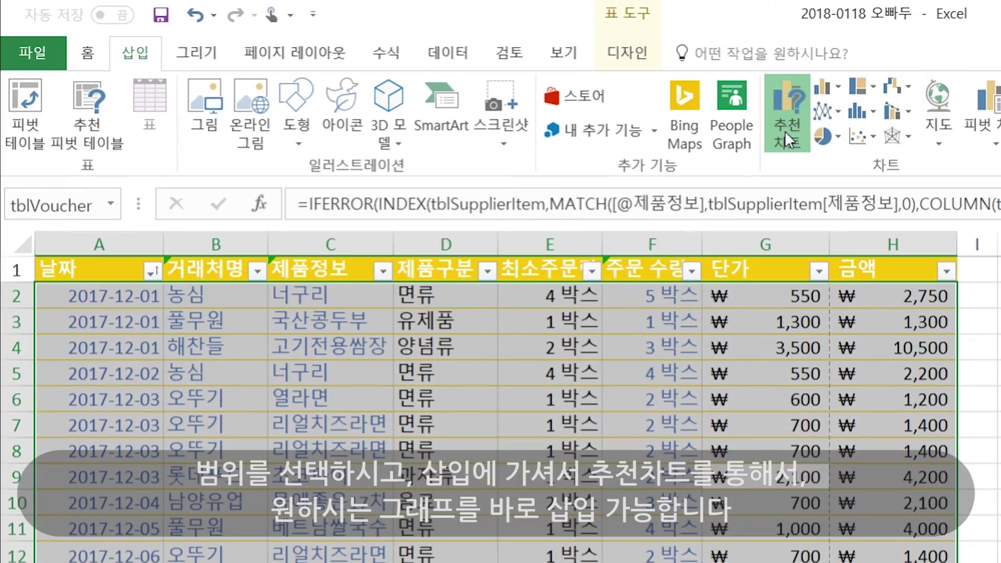
pyautogui.click(785, 132)
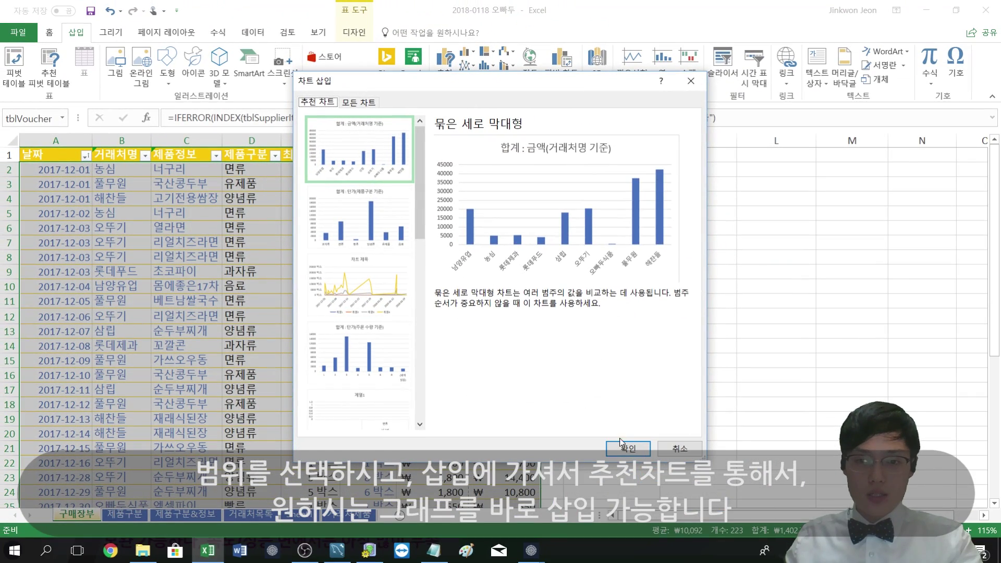
pyautogui.click(621, 444)
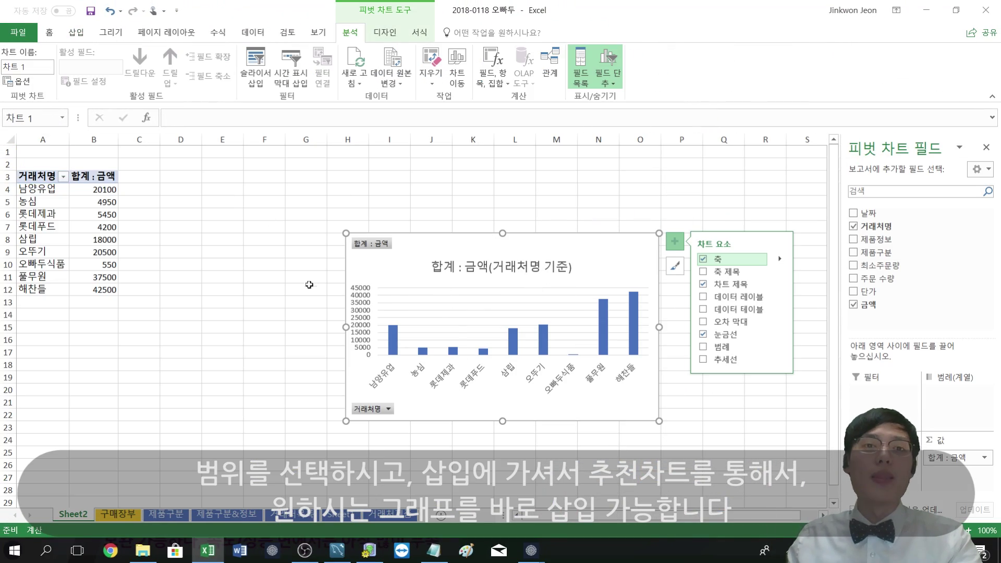
pyautogui.click(332, 555)
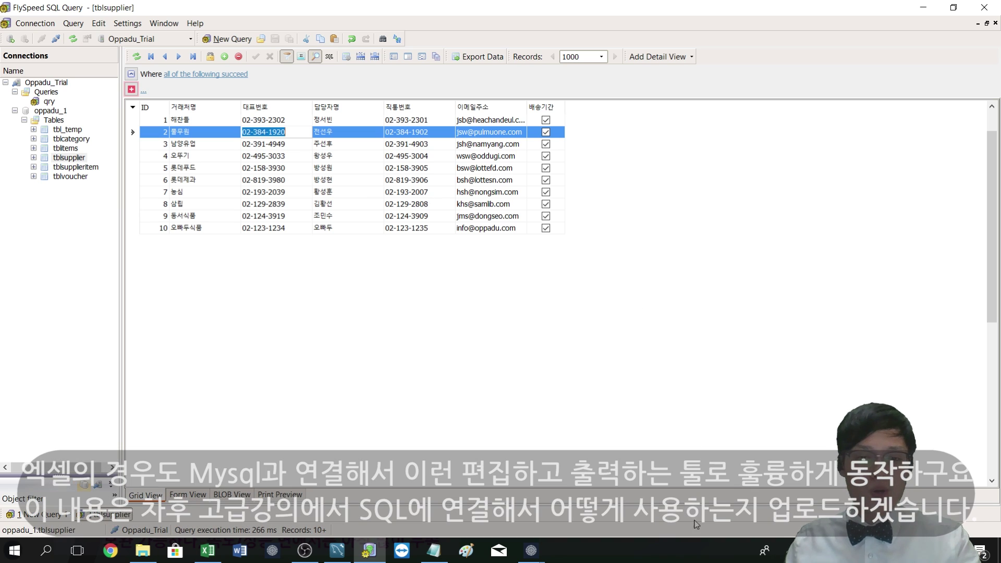
# Bring the spreadsheet-versus-database comparison slide back in front of FlySpeed
pyautogui.moveTo(532, 550)
pyautogui.click(574, 454)
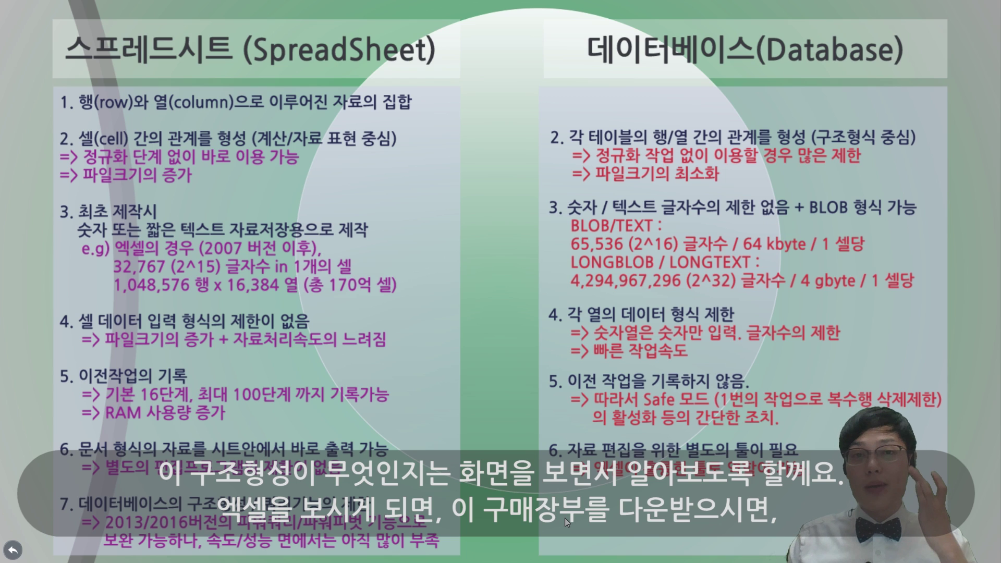
# Switch back to the Excel workbook and delete the Sheet2 worksheet
pyautogui.hotkey('alt', 'Tab')
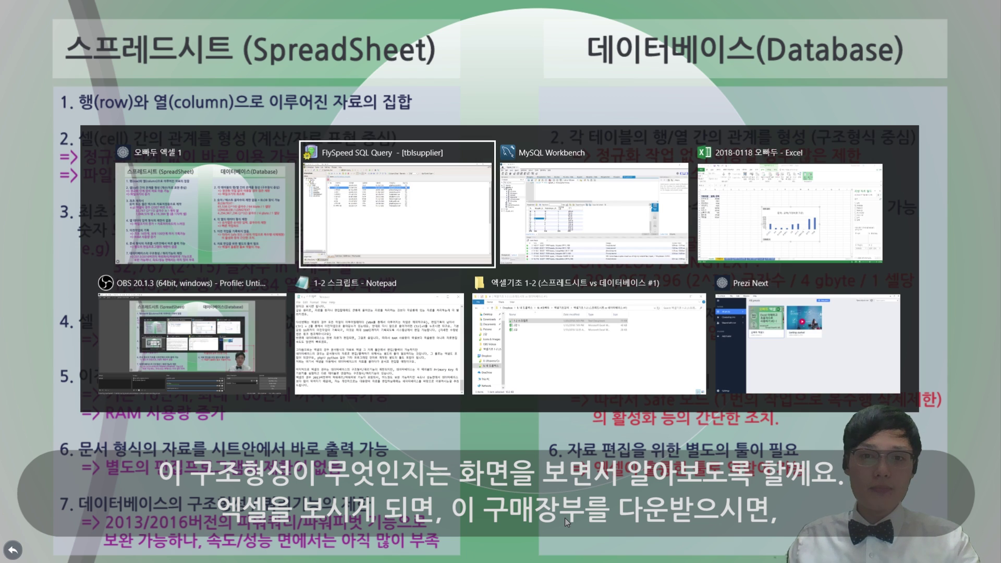
pyautogui.hotkey('alt', 'Tab')
pyautogui.hotkey('alt', 'Tab')
pyautogui.rightClick(92, 516)
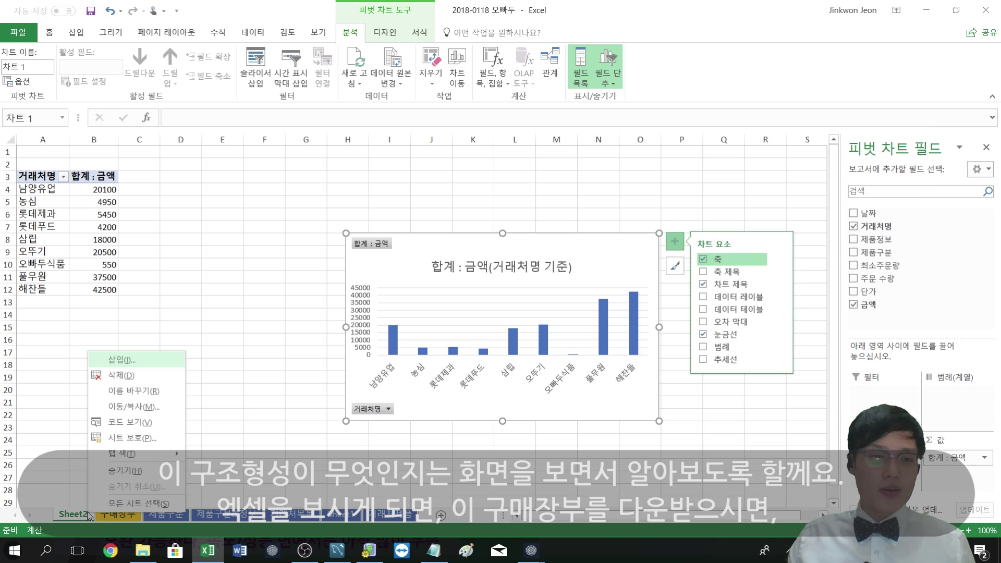
pyautogui.click(126, 378)
pyautogui.click(454, 312)
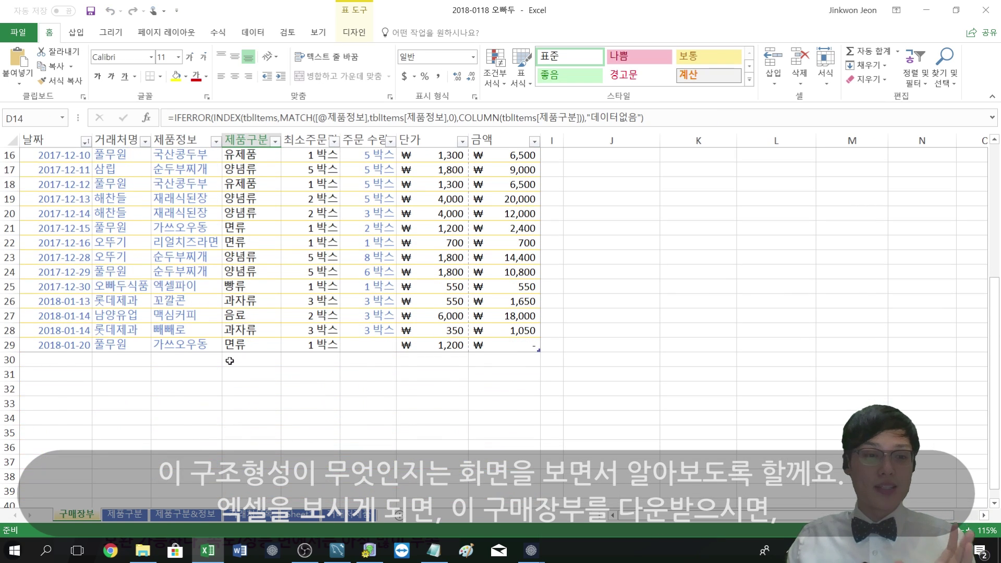
# Browse the 거래처제품, 제품구분, 제품구분&정보 and 거래처목록 sheets
pyautogui.scroll(1, 230, 352)
pyautogui.scroll(1, 159, 257)
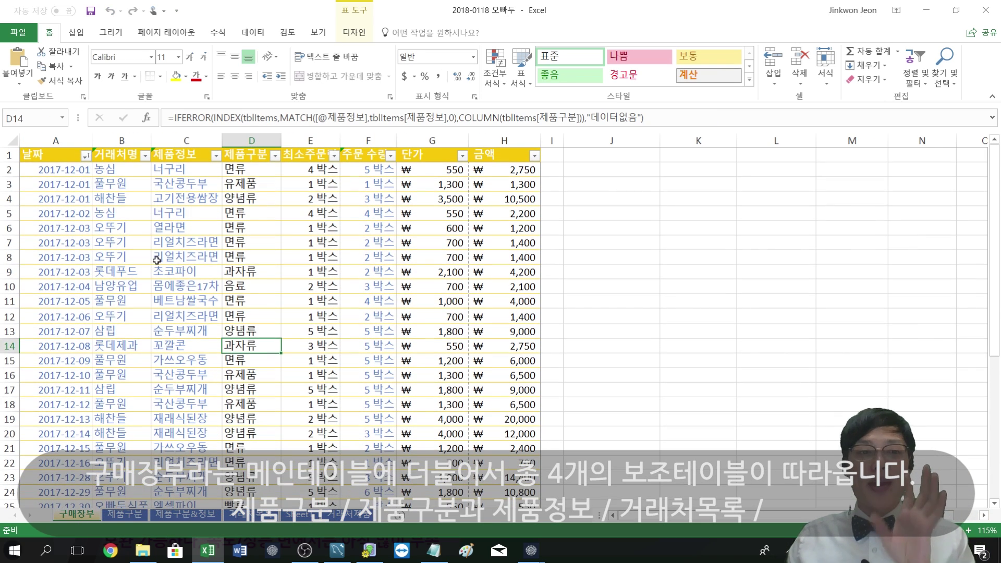
pyautogui.rightClick(297, 519)
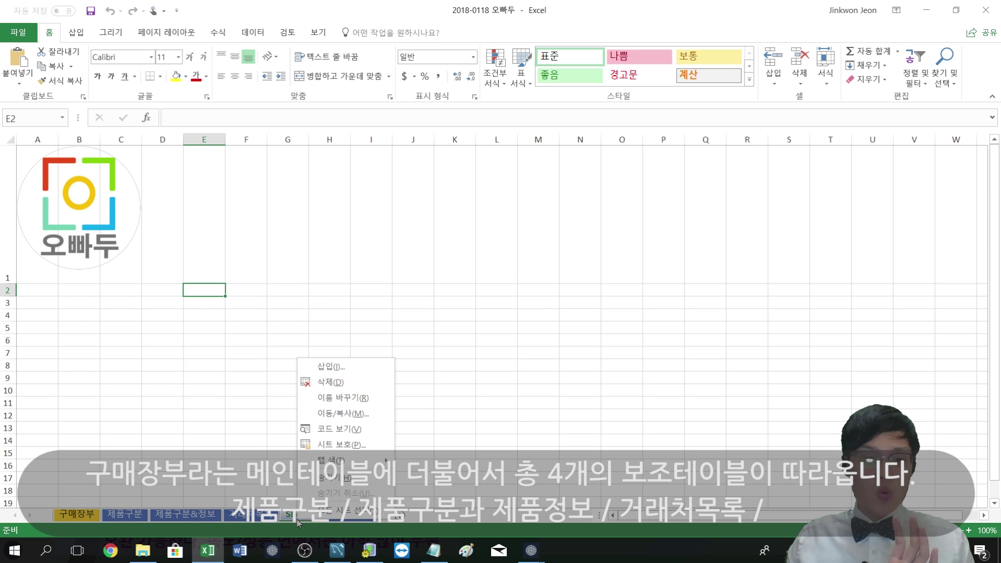
pyautogui.click(325, 380)
pyautogui.click(483, 319)
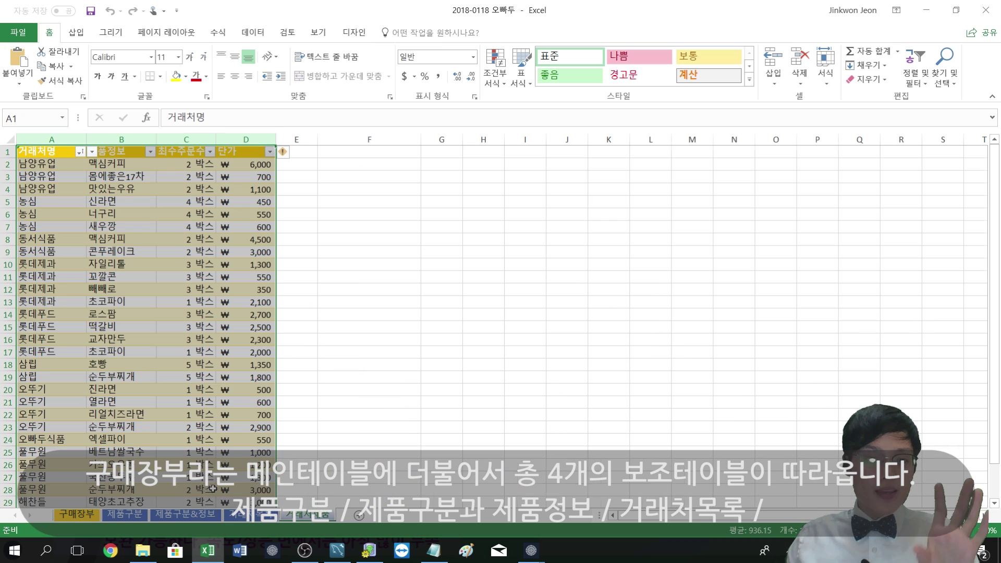
pyautogui.click(140, 516)
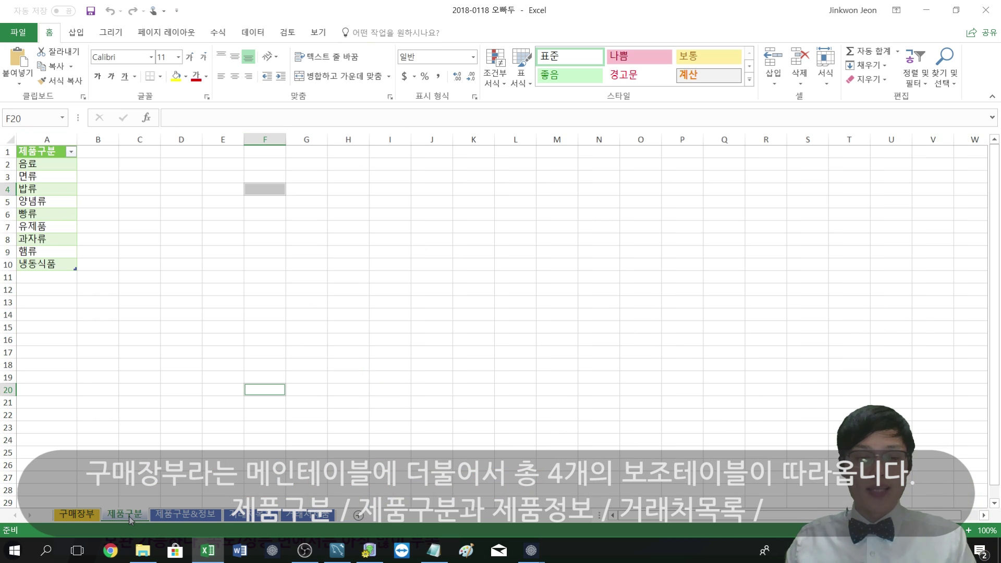
pyautogui.click(167, 517)
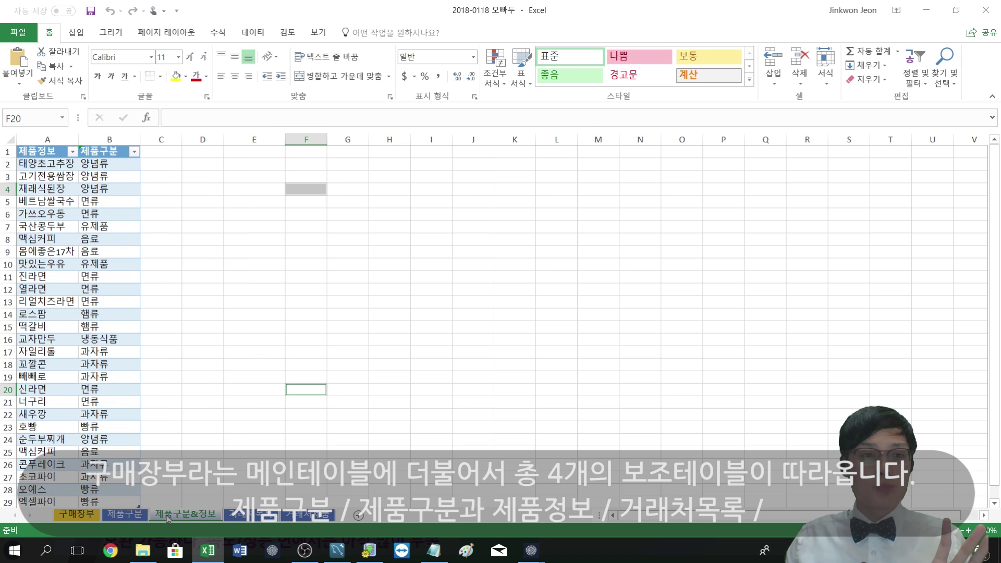
pyautogui.click(237, 516)
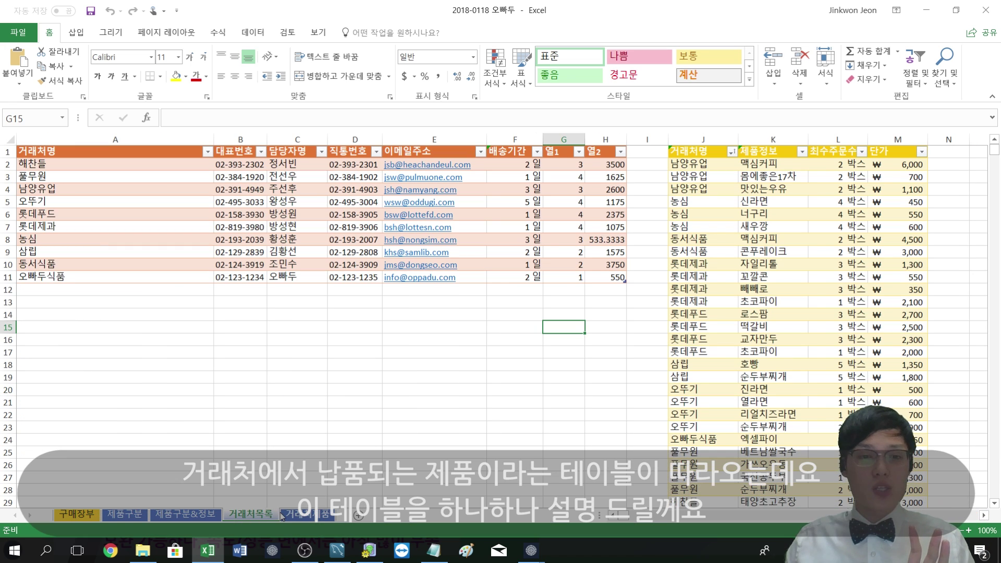
pyautogui.hotkey('ctrl', 'pagedown')
# Clear columns J to M on 거래처목록, confirm the warning, and return to 제품구분
pyautogui.click(249, 516)
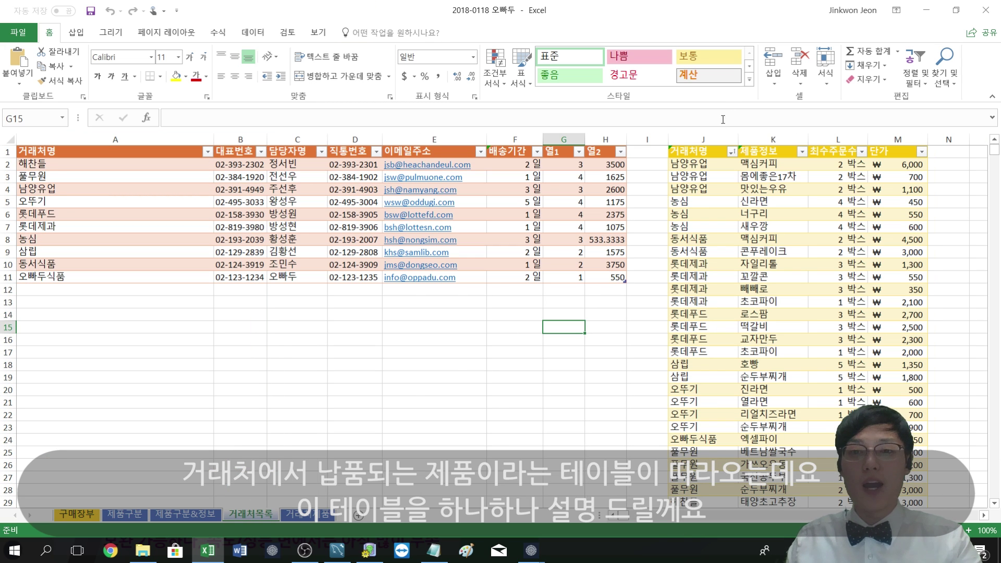
pyautogui.moveTo(710, 136); pyautogui.dragTo(899, 135)
pyautogui.press('Delete')
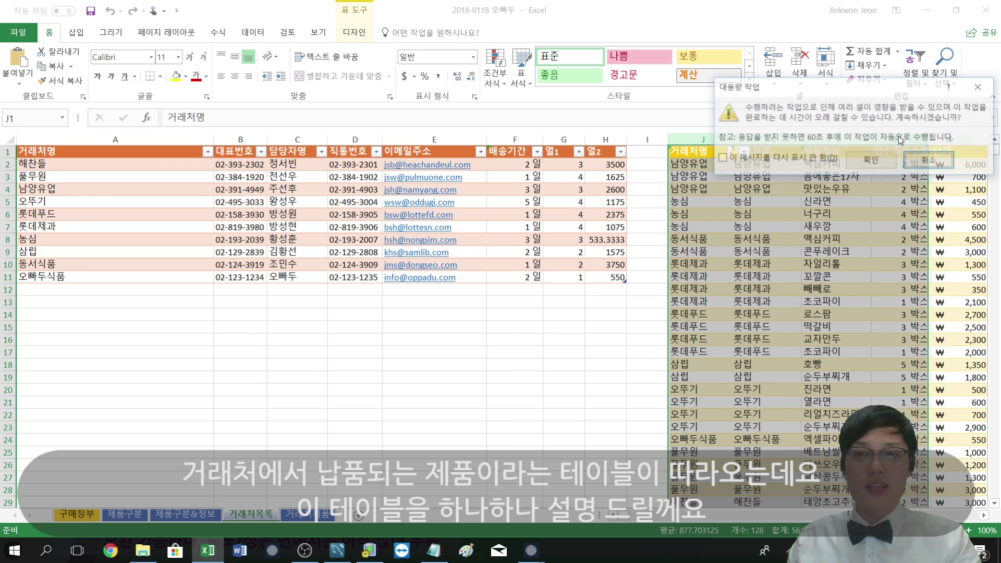
pyautogui.click(870, 172)
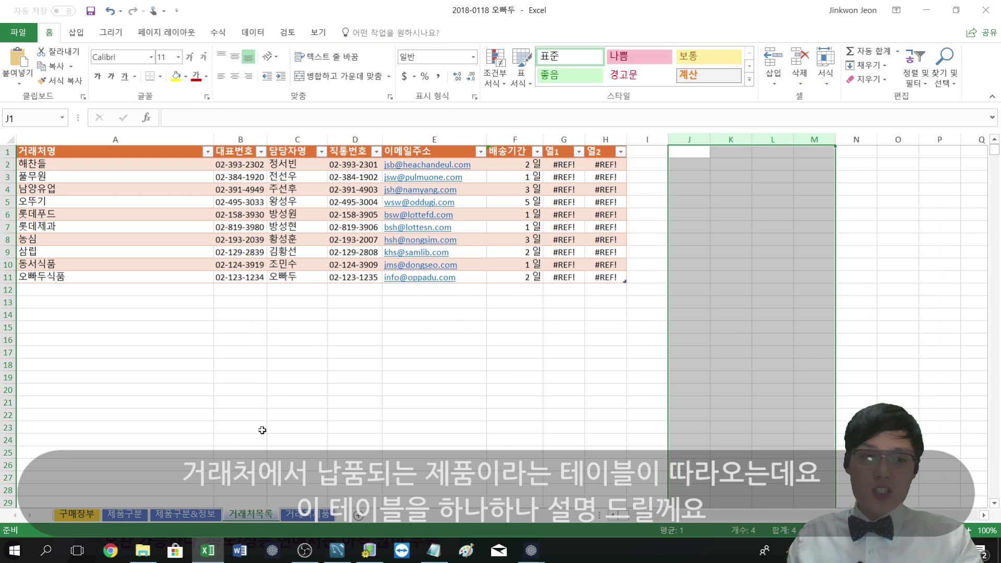
pyautogui.click(124, 516)
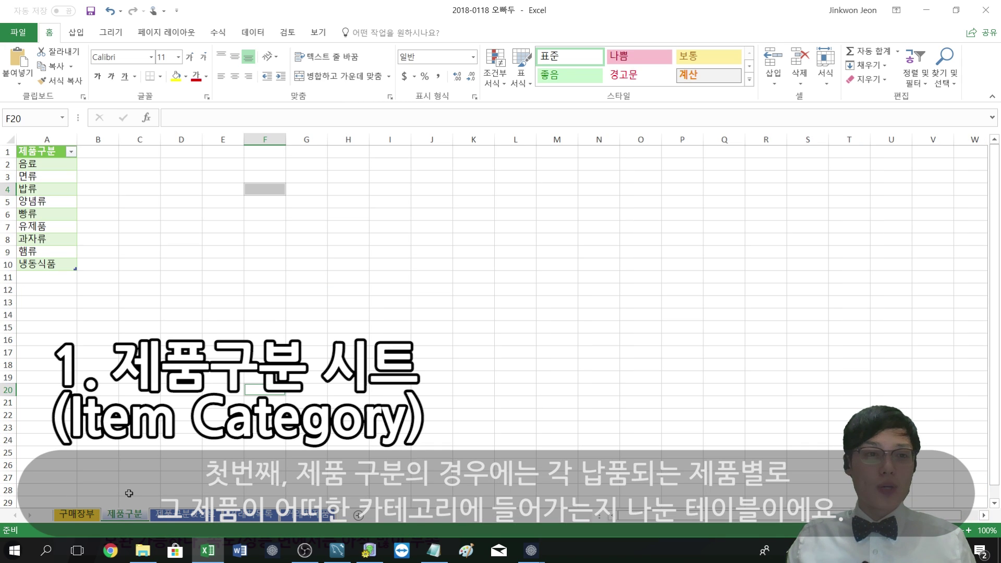
# On 제품구분&정보, highlight product 리얼치즈라면 and the categories in B2 to B16
pyautogui.click(177, 515)
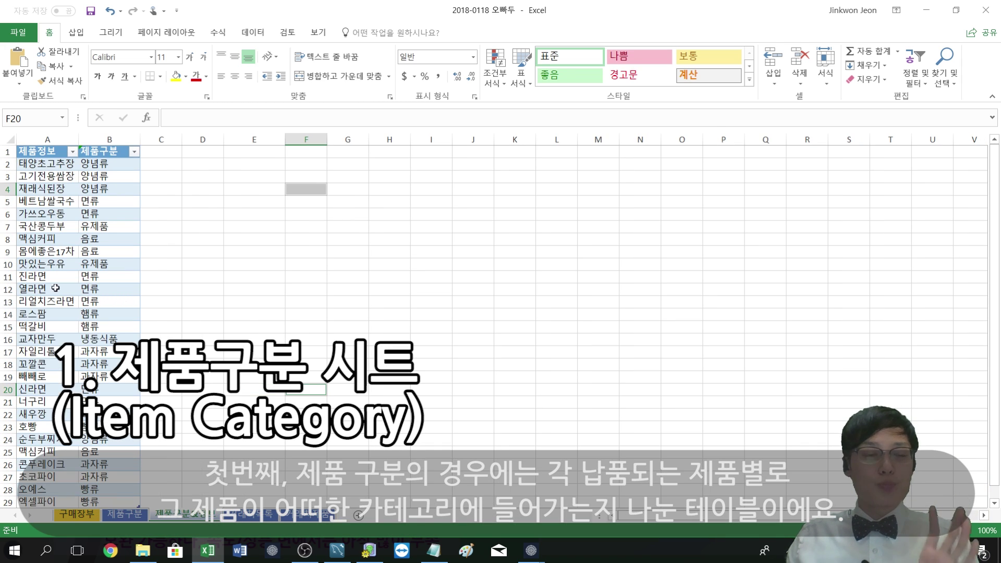
pyautogui.click(123, 514)
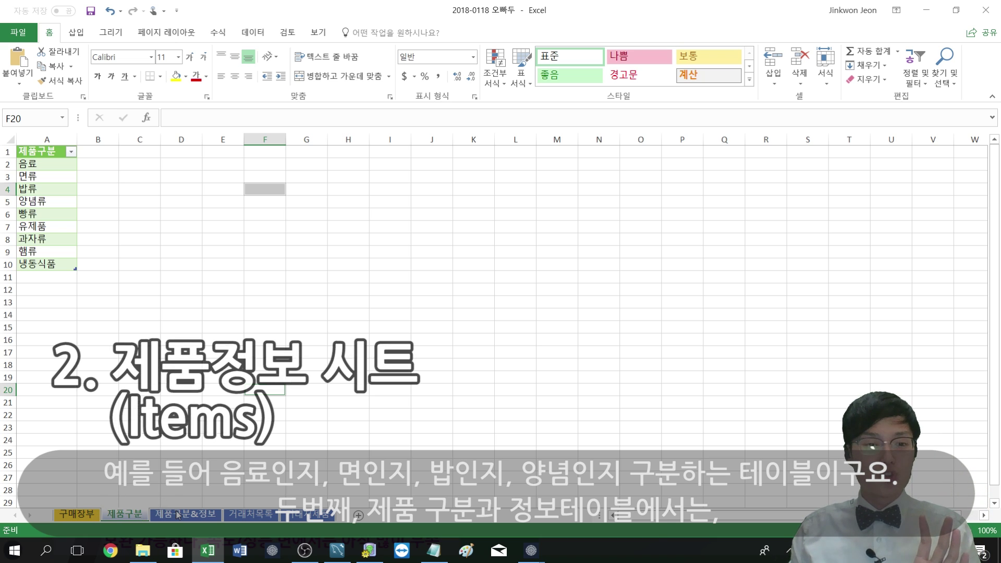
pyautogui.click(178, 514)
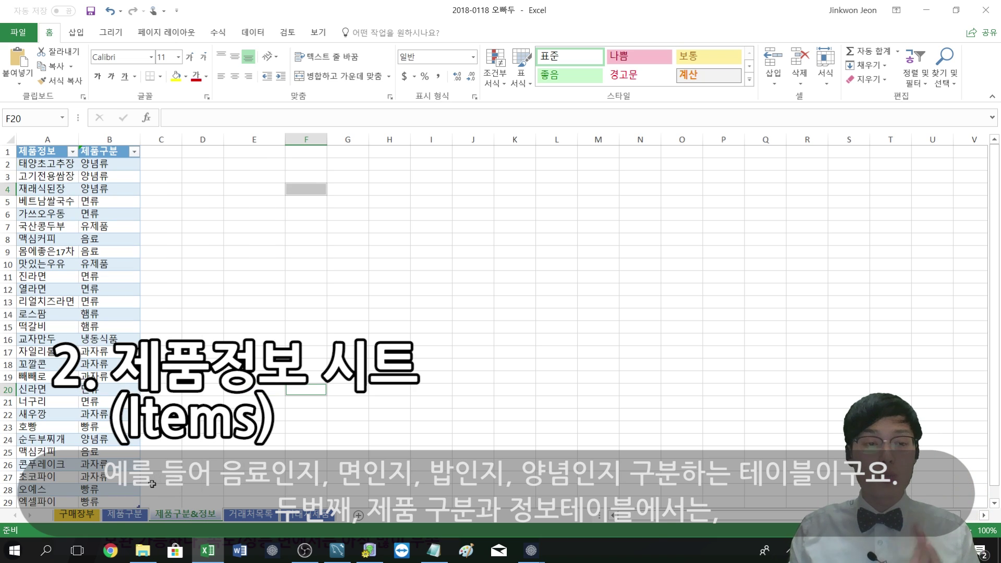
pyautogui.click(52, 301)
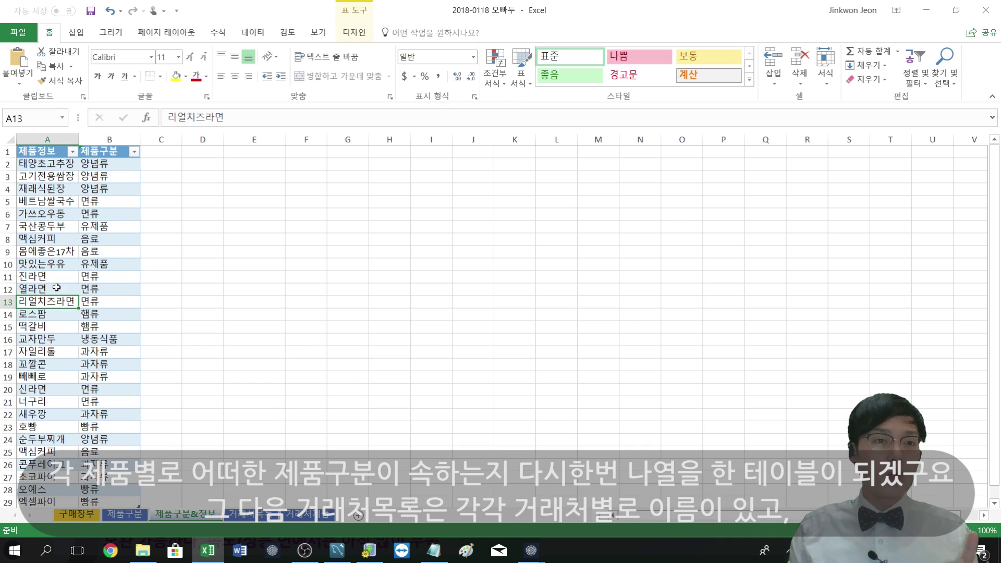
pyautogui.moveTo(105, 163); pyautogui.dragTo(118, 327)
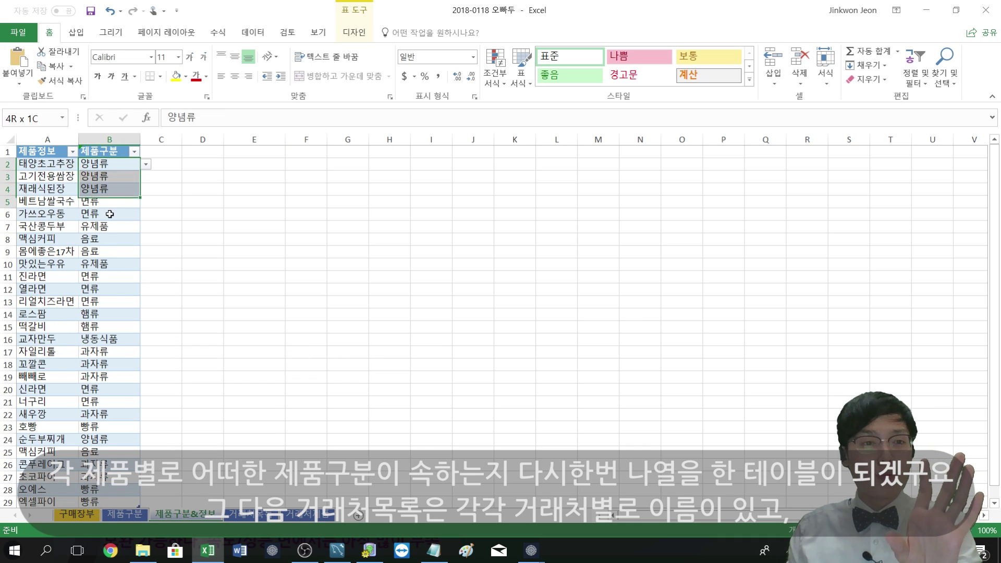
pyautogui.click(120, 340)
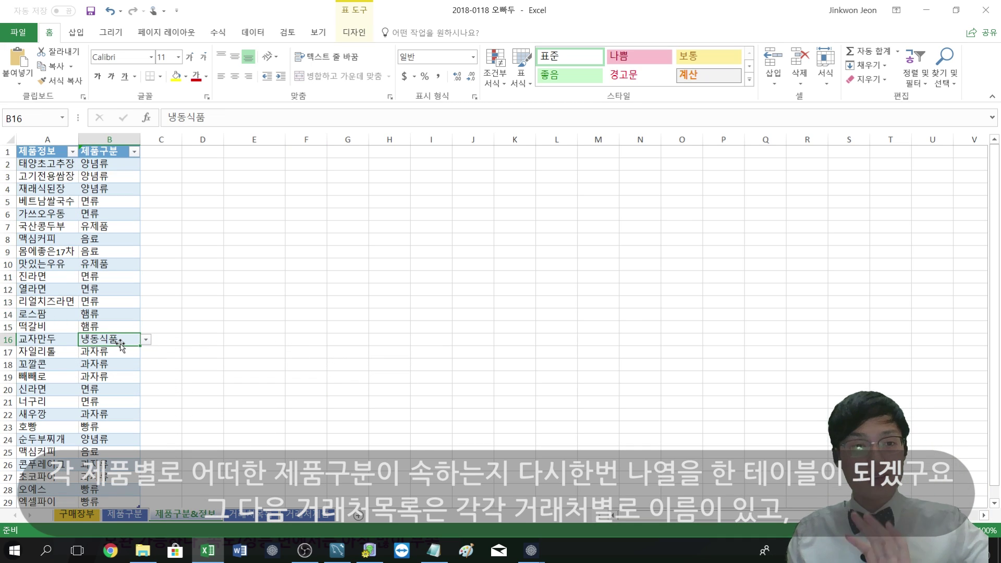
# On 거래처목록, highlight supplier 롯데제과, names A2:A6, and the phone and contact columns
pyautogui.click(233, 514)
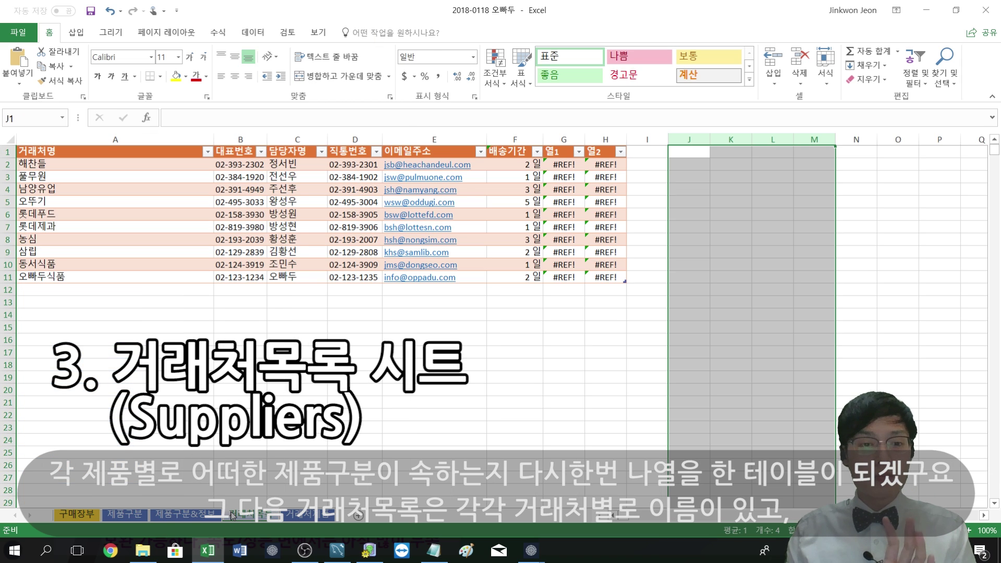
pyautogui.click(145, 226)
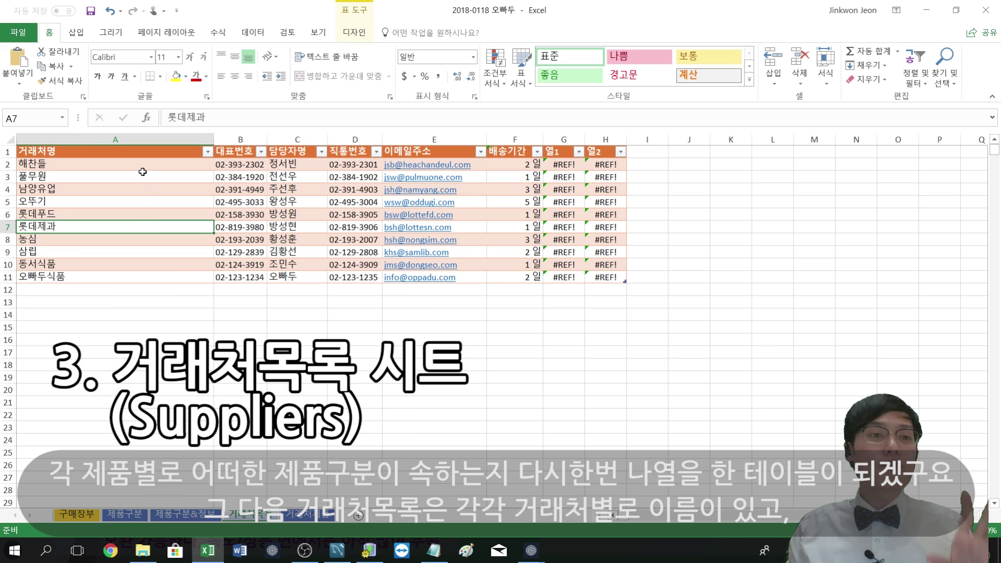
pyautogui.moveTo(141, 164); pyautogui.dragTo(140, 214)
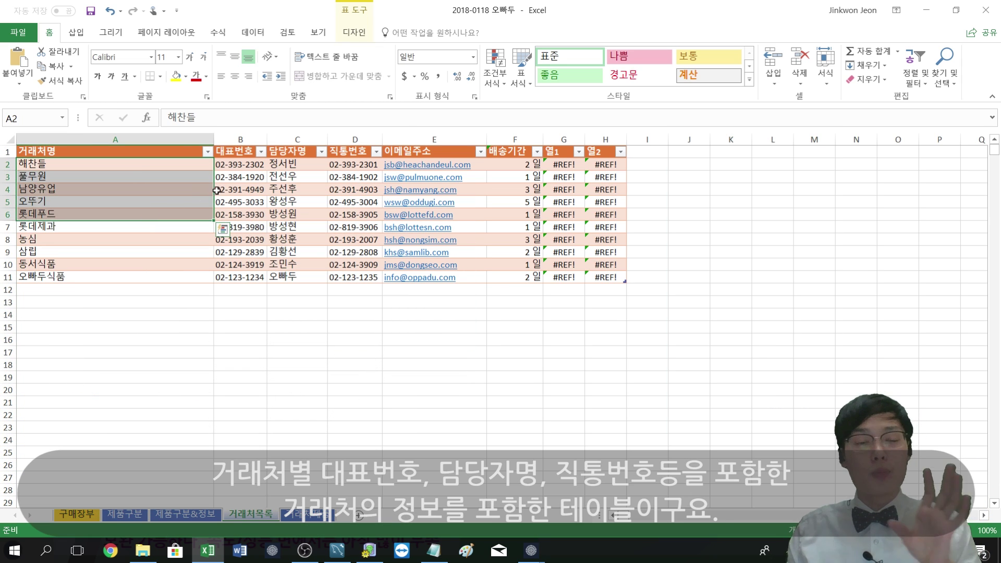
pyautogui.click(237, 175)
pyautogui.click(300, 169)
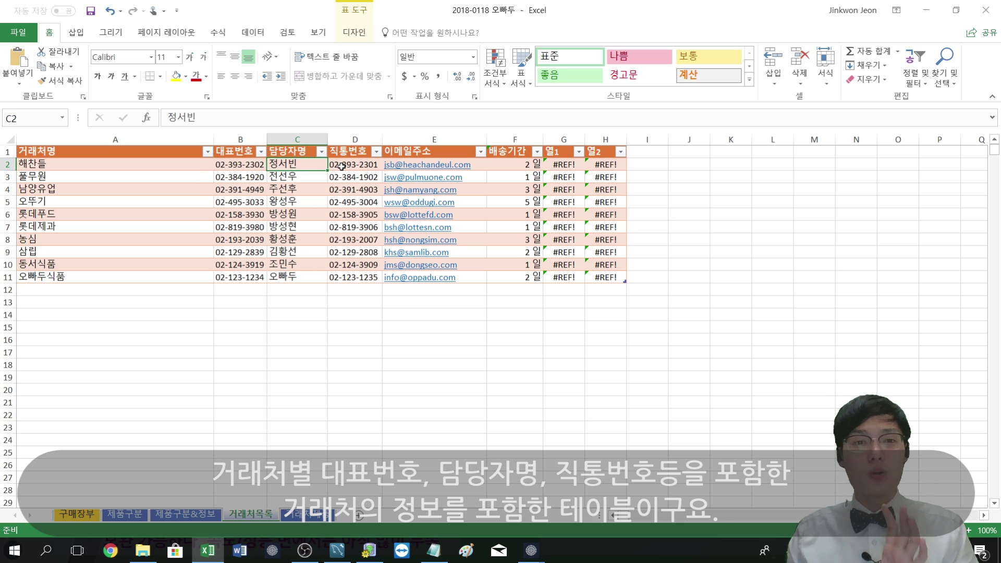
pyautogui.click(340, 167)
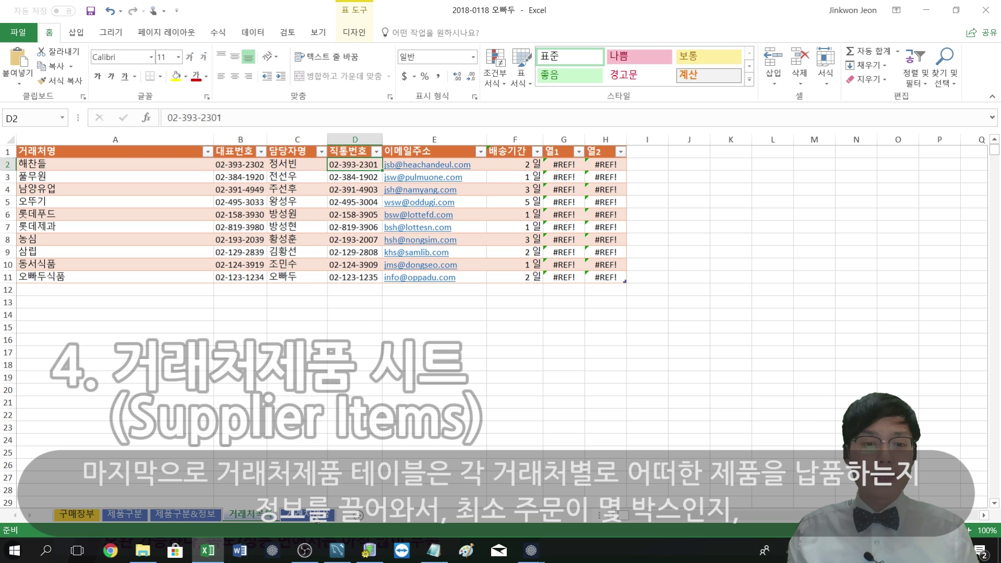
# On 거래처제품, highlight the product in B7, minimum order in C4 and unit price 1,100
pyautogui.click(315, 516)
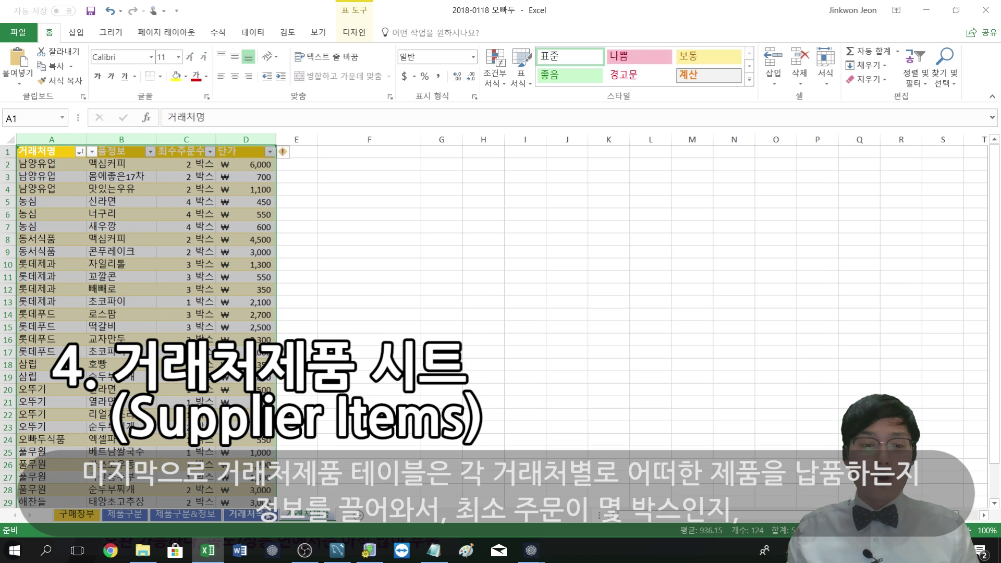
pyautogui.click(245, 514)
pyautogui.click(208, 516)
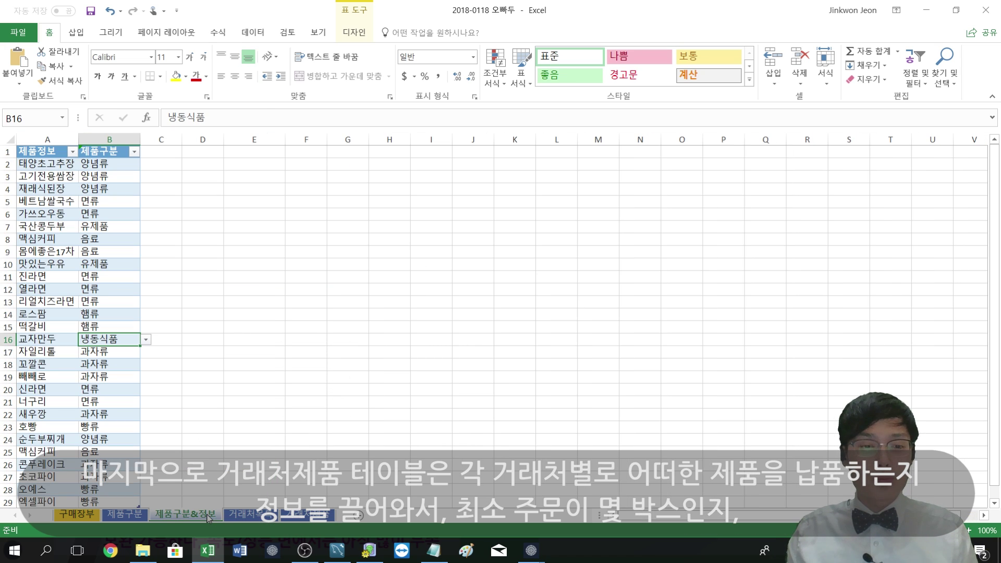
pyautogui.click(301, 516)
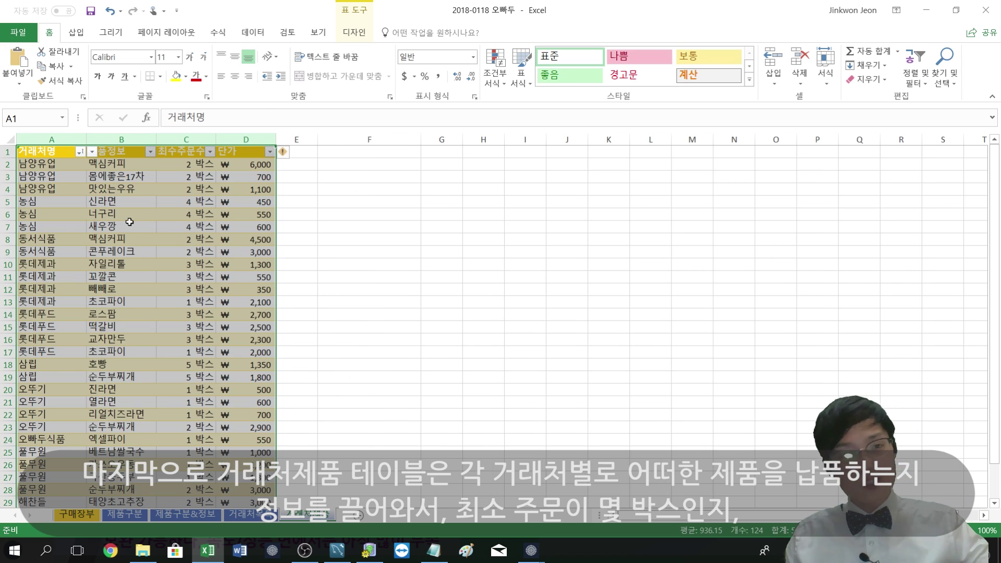
pyautogui.click(128, 224)
pyautogui.click(179, 191)
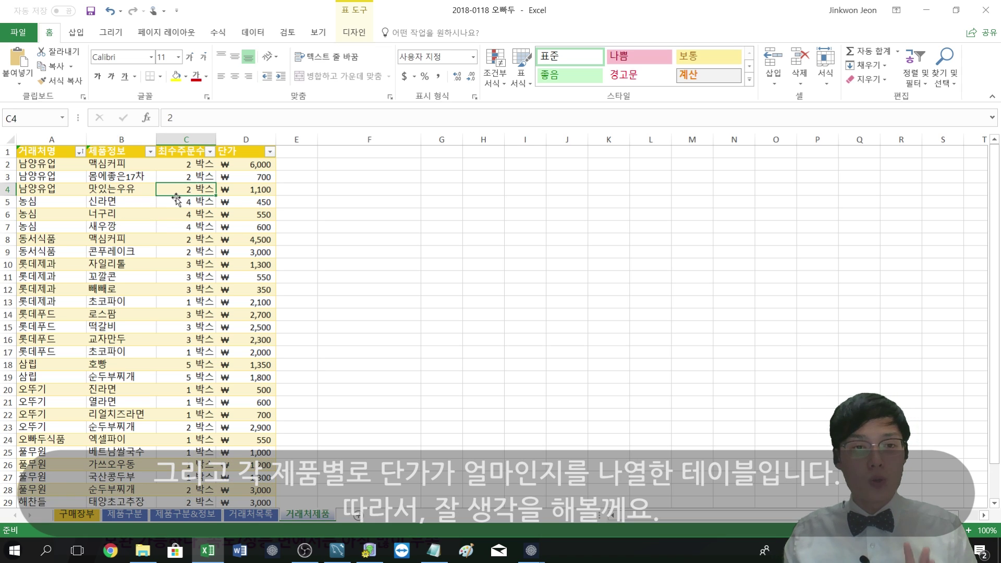
pyautogui.click(239, 192)
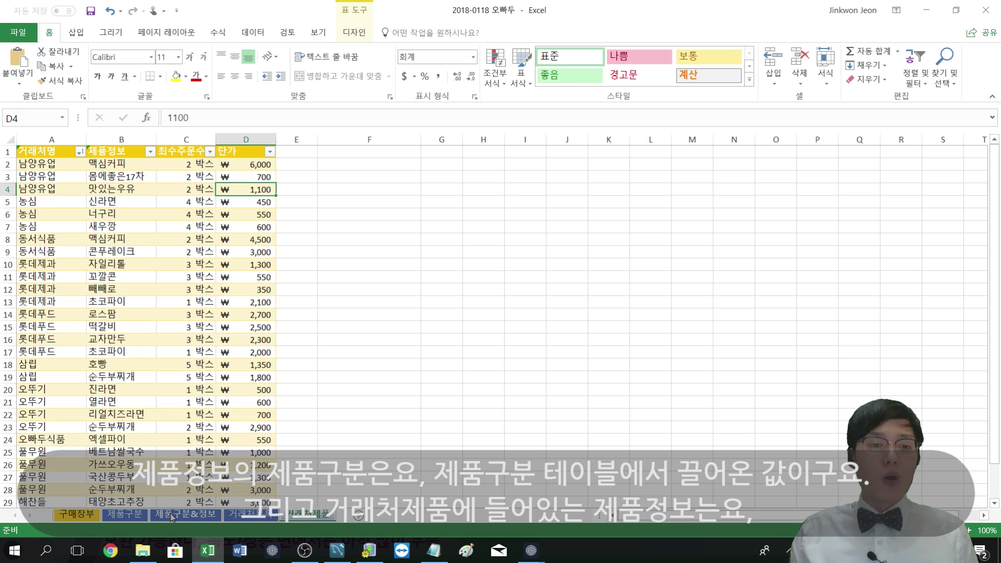
# Compare 제품구분&정보 categories like 면류 and product 가쓰오우동 against the 제품구분 list
pyautogui.click(173, 515)
pyautogui.click(113, 275)
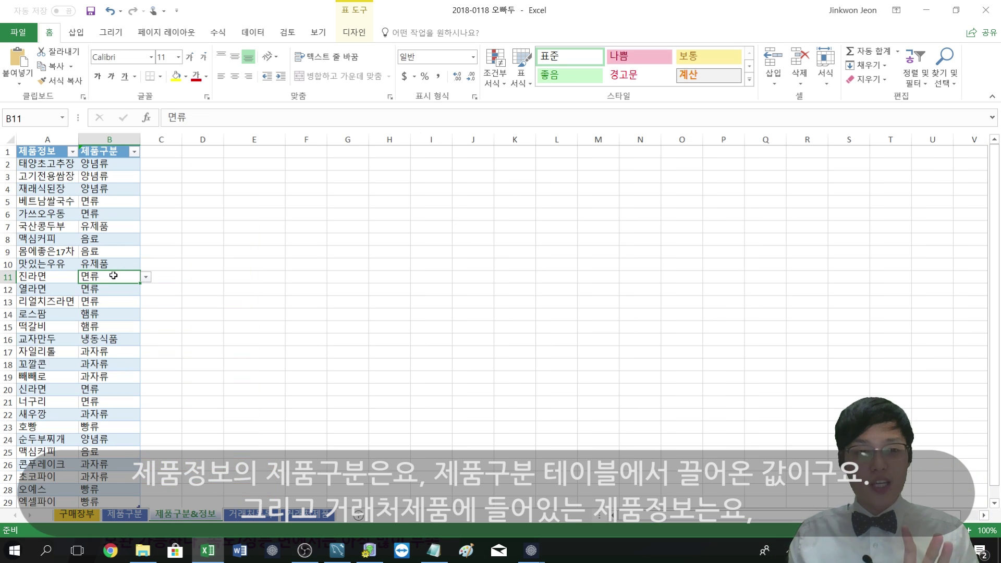
pyautogui.click(118, 196)
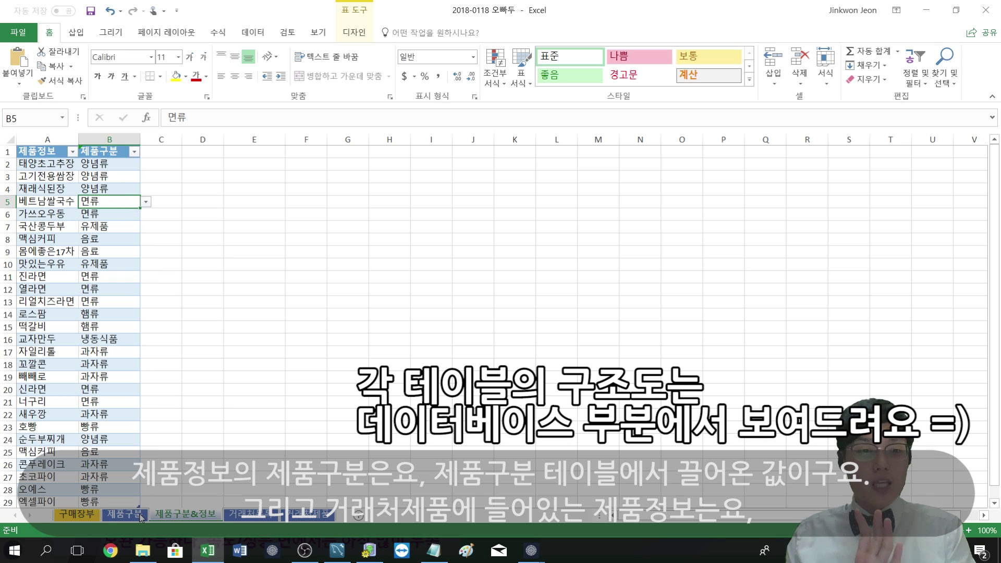
pyautogui.click(139, 515)
pyautogui.click(182, 515)
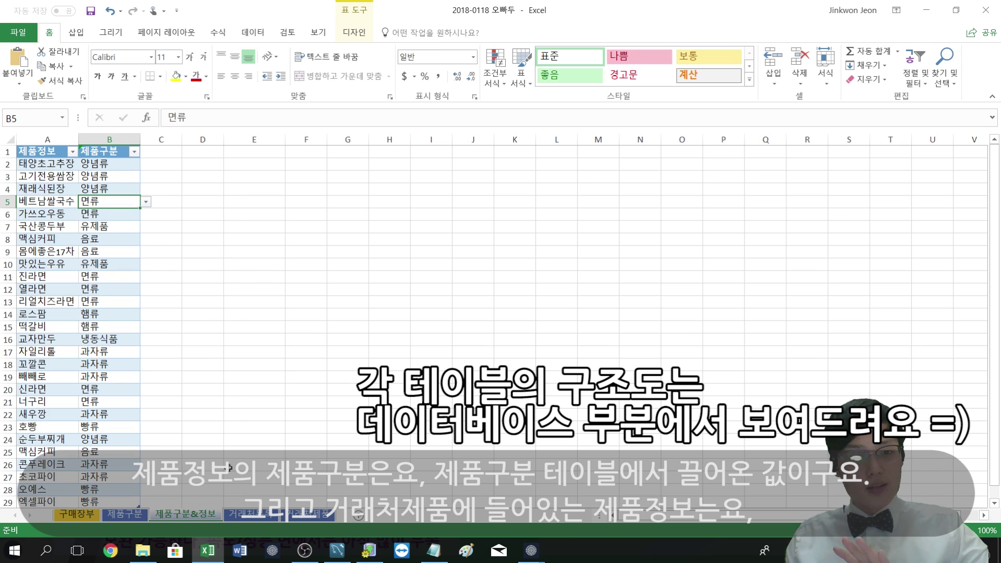
pyautogui.click(295, 516)
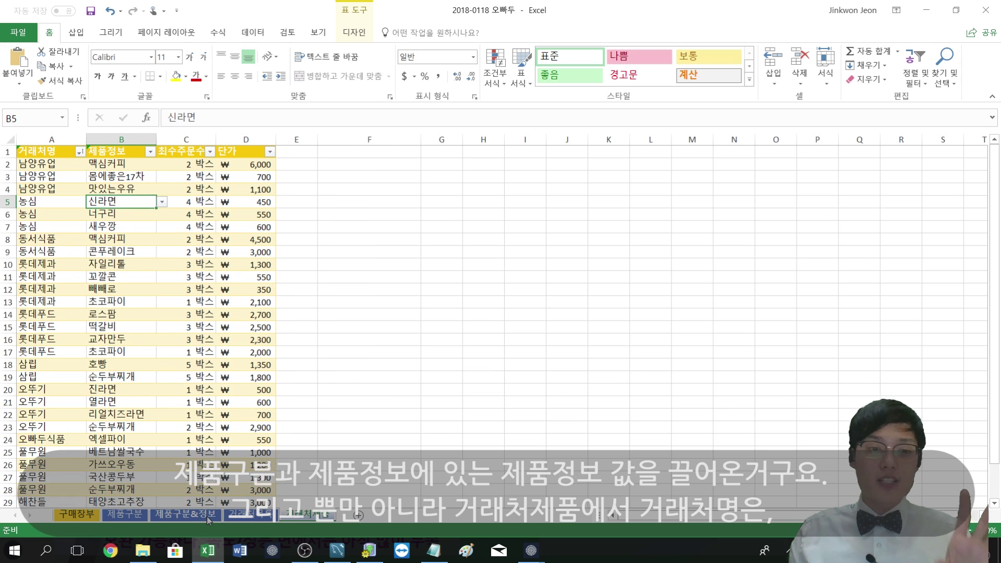
pyautogui.click(208, 518)
pyautogui.click(54, 212)
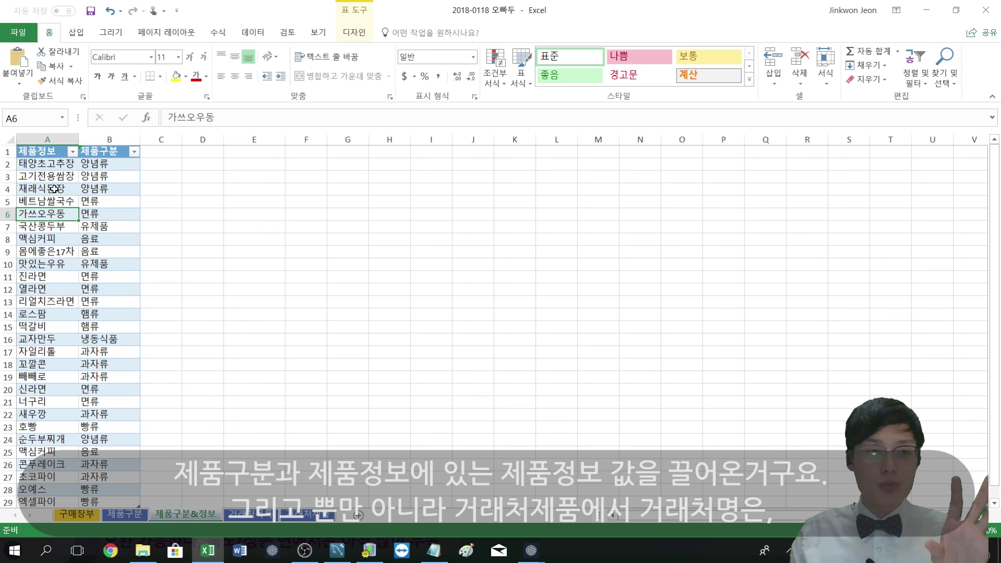
# Trace supplier 농심 from 거래처제품 to the 거래처목록 supplier names, then open 제품구분
pyautogui.click(282, 517)
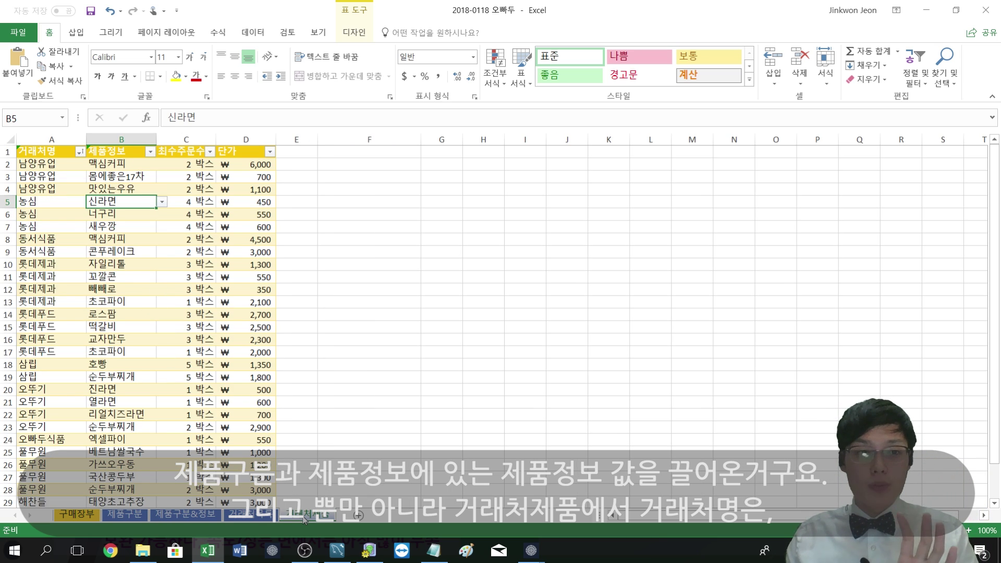
pyautogui.click(38, 198)
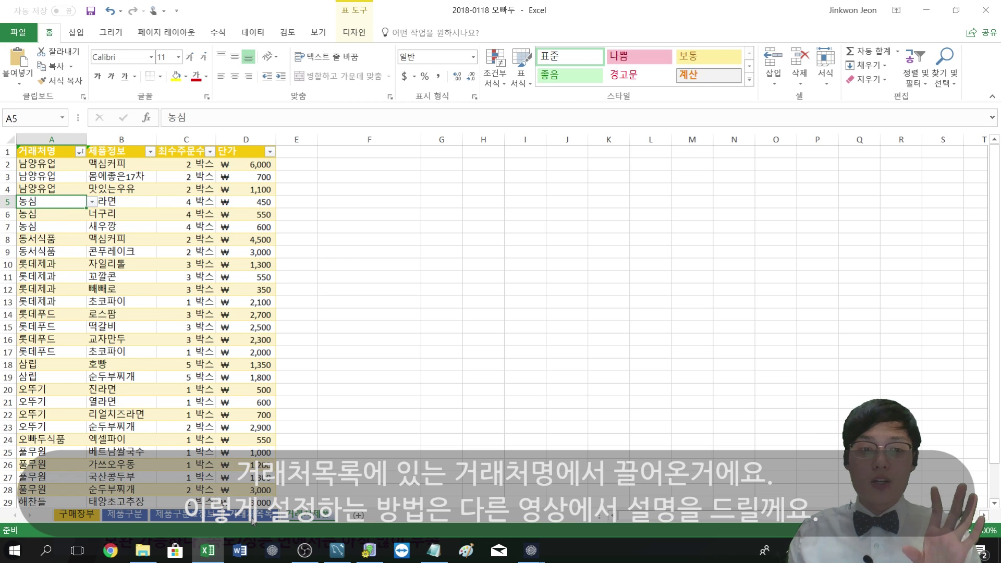
pyautogui.hotkey('ctrl', 'pageup')
pyautogui.moveTo(36, 164); pyautogui.dragTo(37, 227)
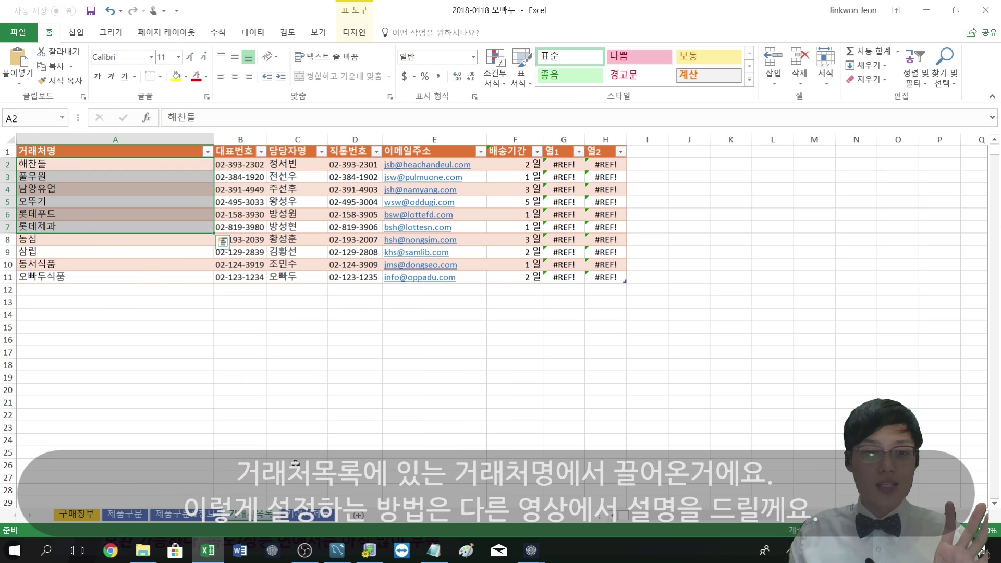
pyautogui.click(299, 517)
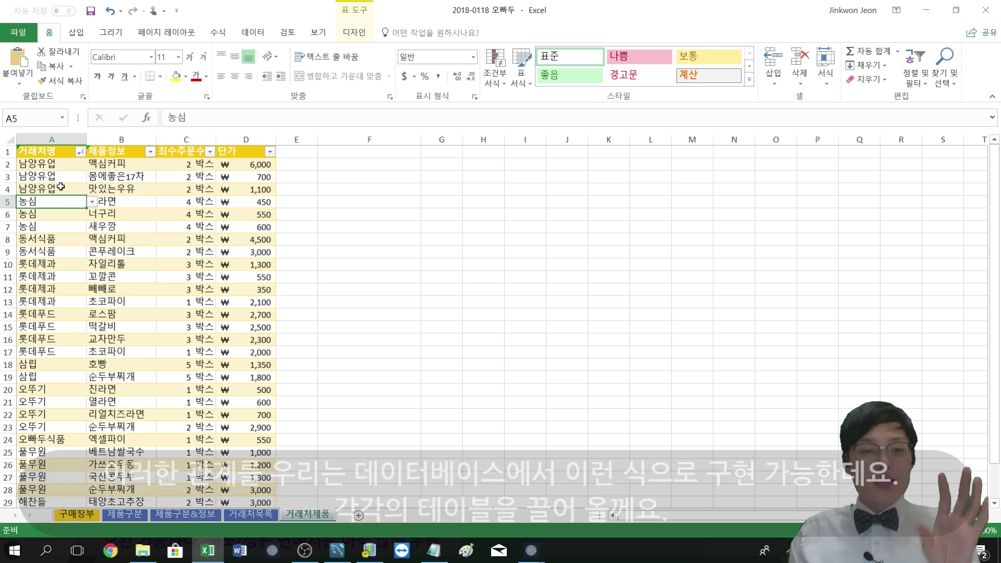
pyautogui.click(124, 514)
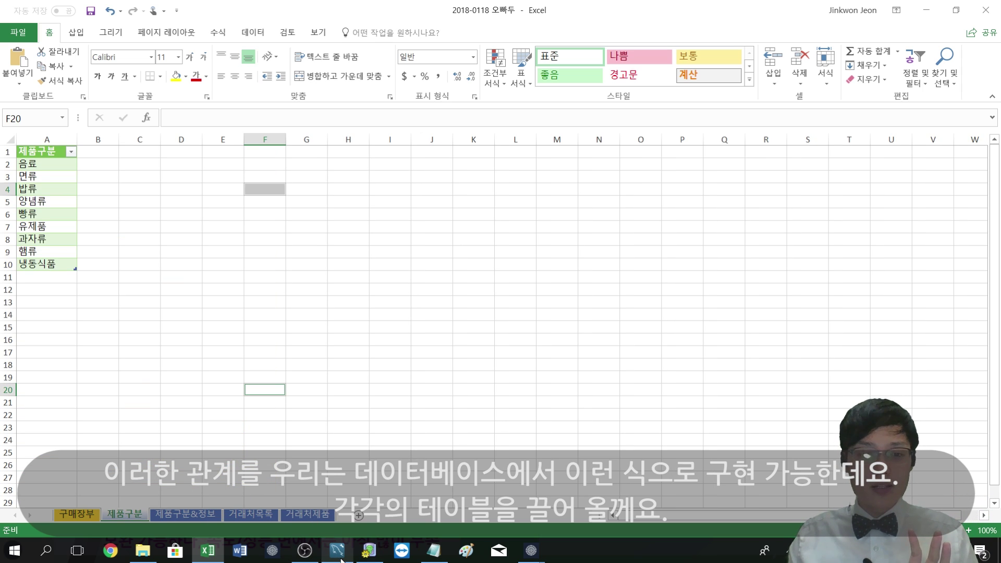
# In FlySpeed's New Query 1, remove tblsupplier and tblsupplieritem from the diagram
pyautogui.click(369, 550)
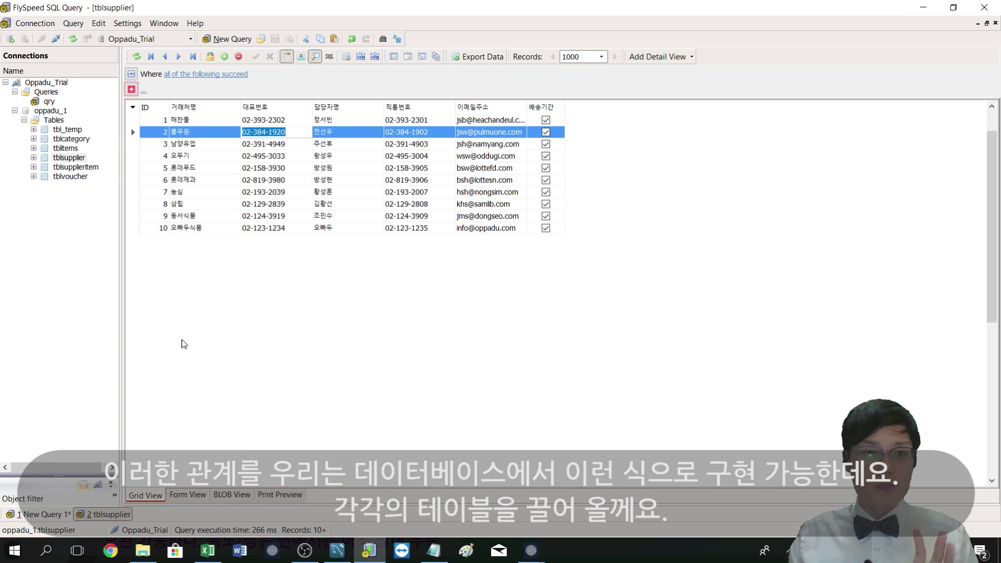
pyautogui.click(52, 514)
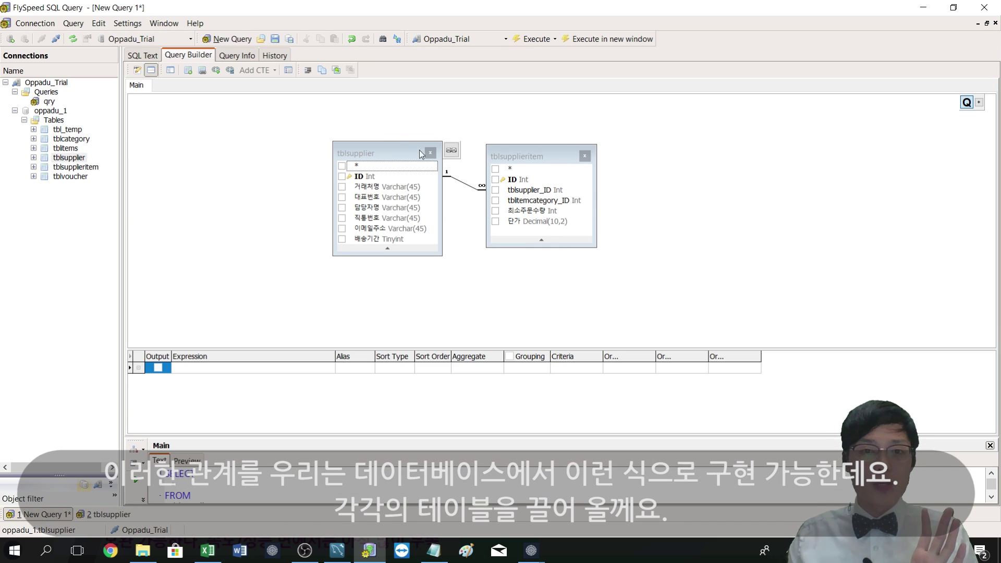
pyautogui.click(430, 153)
pyautogui.click(585, 156)
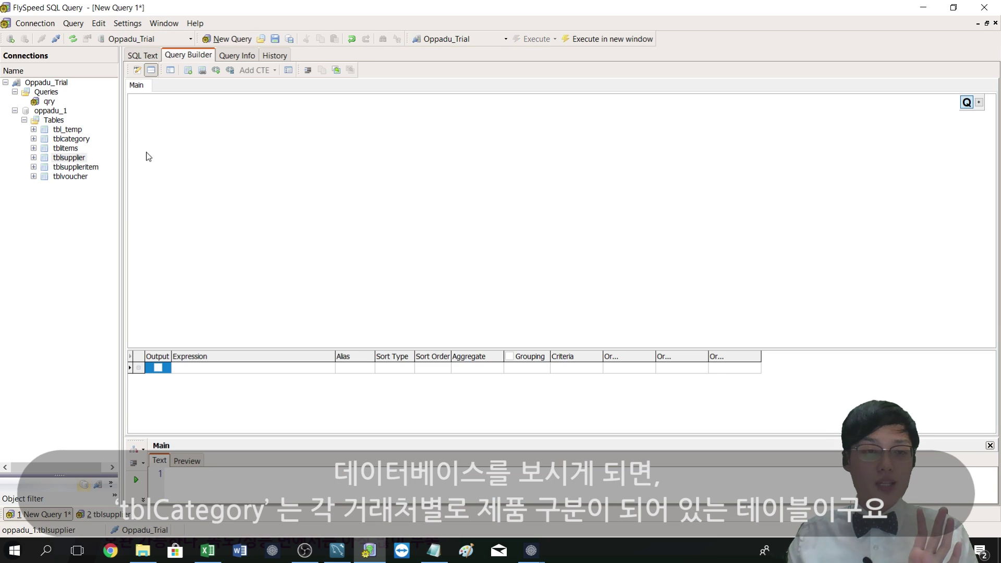
# Add and enlarge tblcategory and tblitems, joined from ID to tblCategory_ID
pyautogui.click(75, 140)
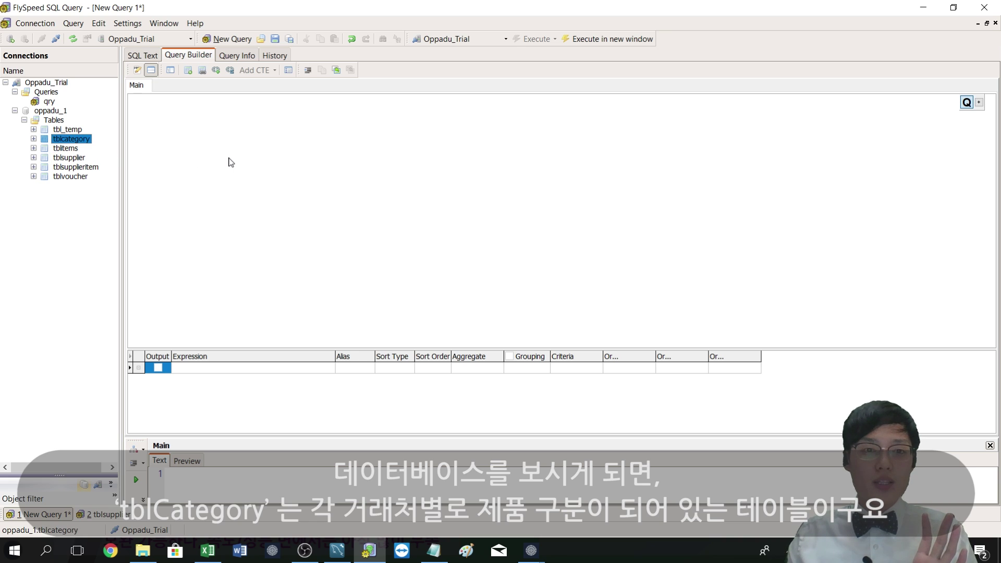
pyautogui.moveTo(231, 162); pyautogui.dragTo(205, 140)
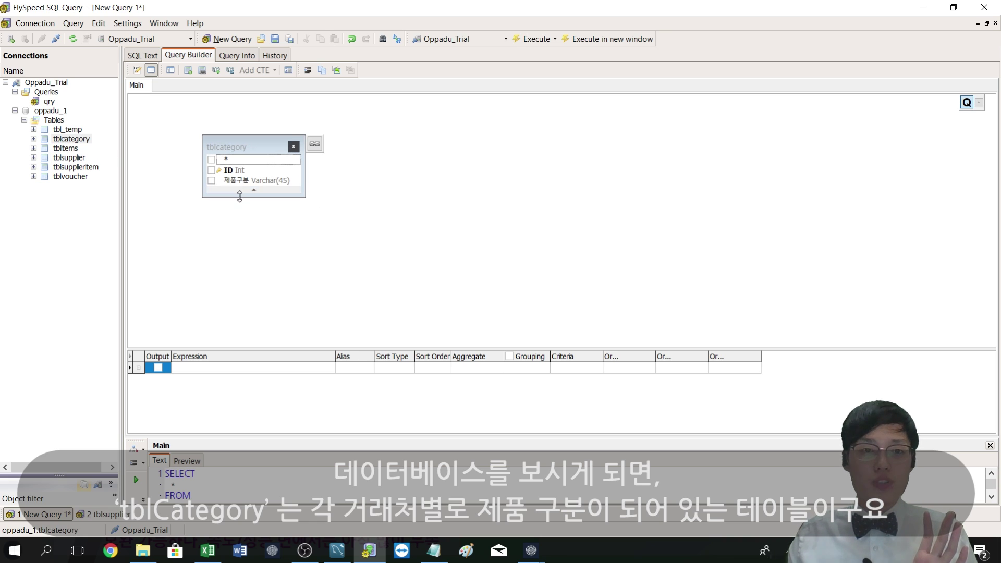
pyautogui.moveTo(239, 196); pyautogui.dragTo(235, 208)
pyautogui.hotkey('alt', 'Tab')
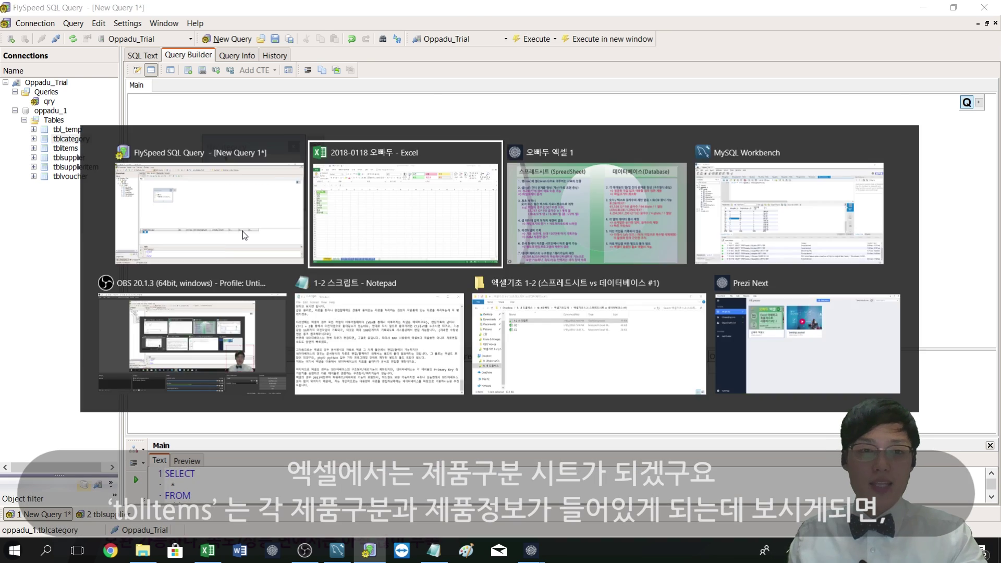
pyautogui.hotkey('alt', 'Tab')
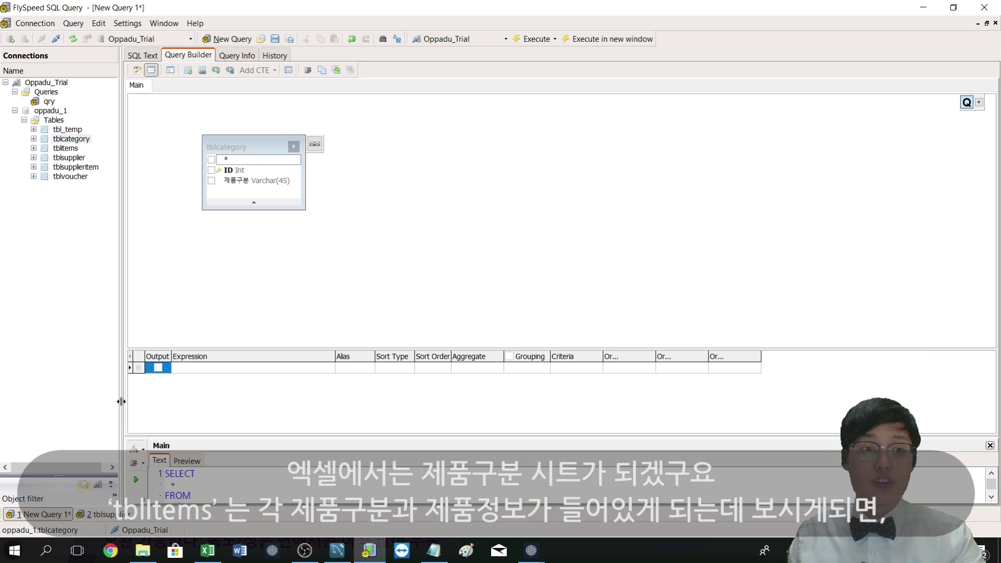
pyautogui.click(66, 148)
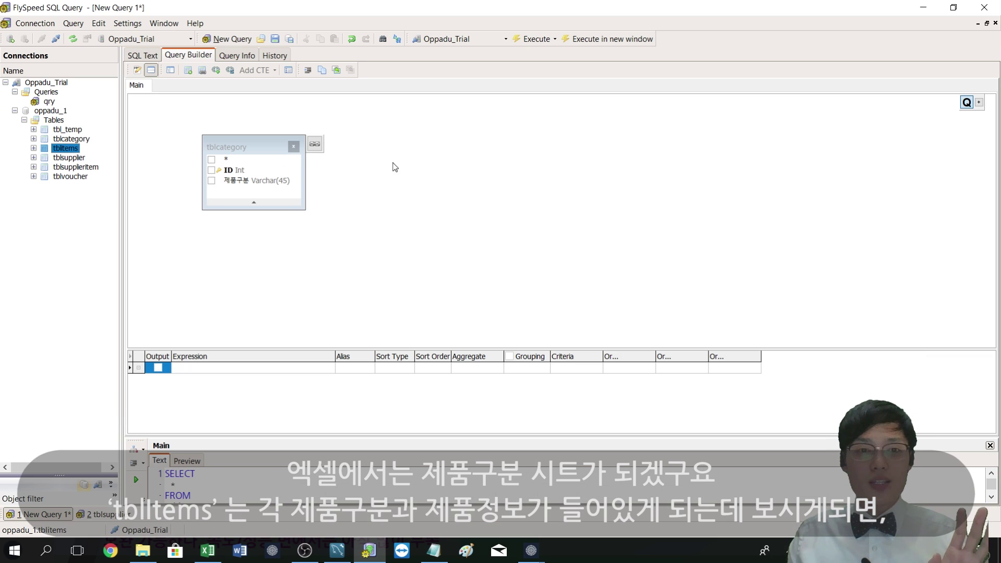
pyautogui.moveTo(417, 171); pyautogui.dragTo(388, 146)
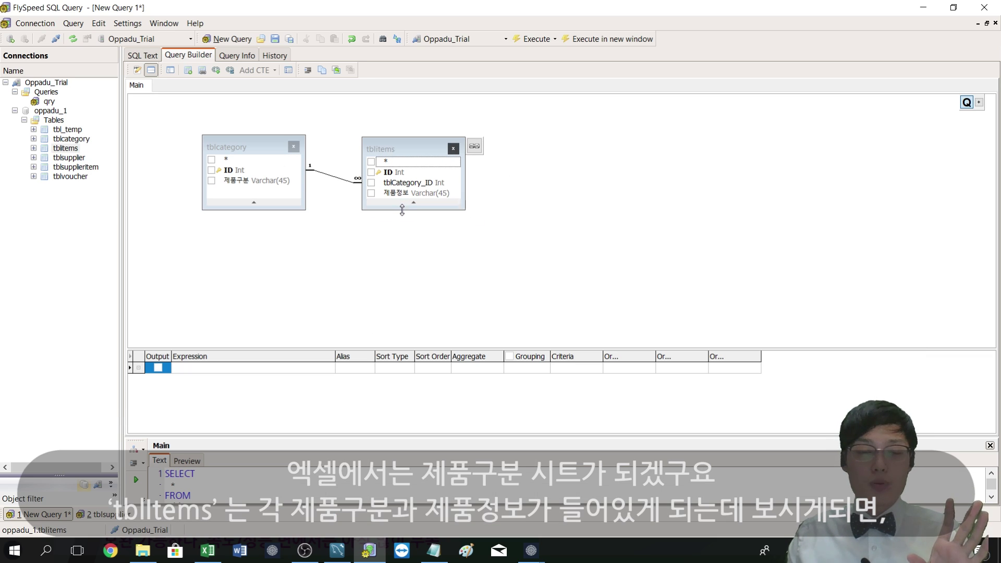
pyautogui.moveTo(402, 210); pyautogui.dragTo(402, 229)
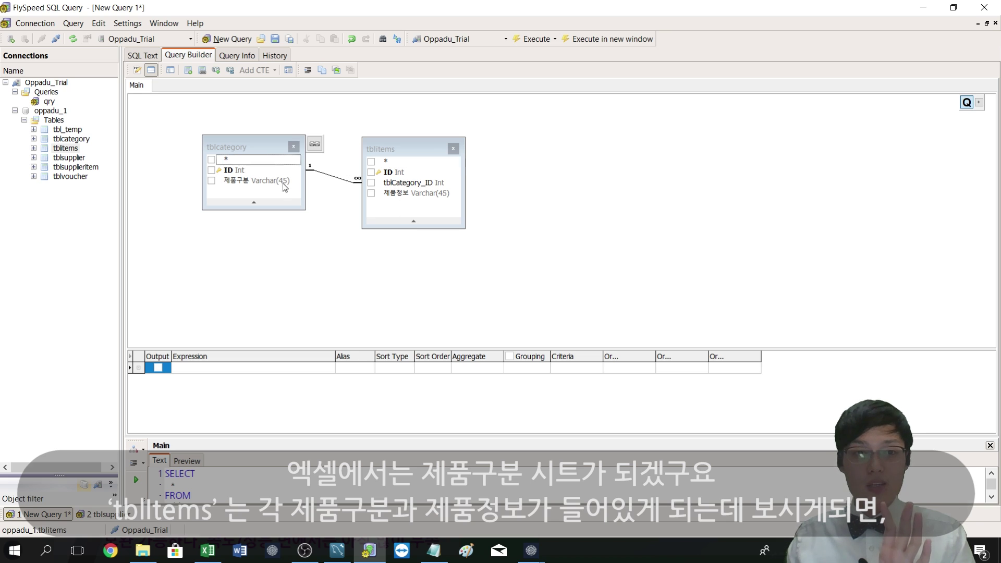
pyautogui.click(402, 182)
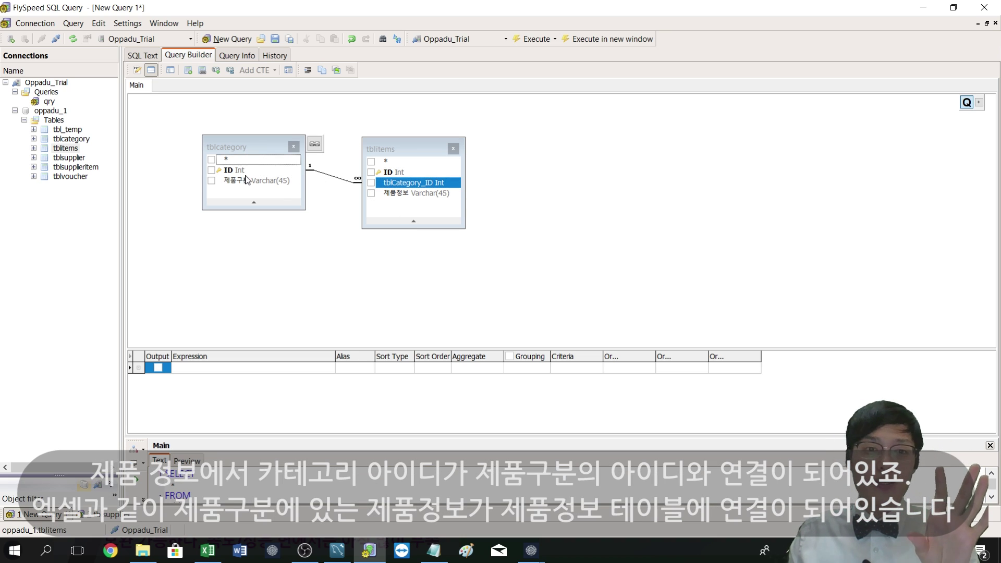
# In Excel, select the tblCategory category values and move to the 제품구분&정보 sheet
pyautogui.click(207, 550)
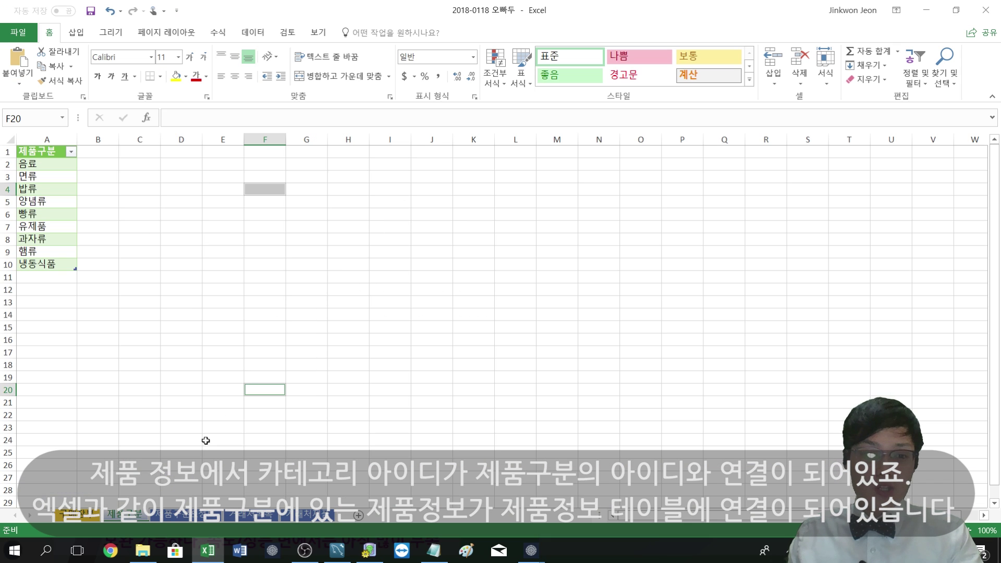
pyautogui.click(45, 142)
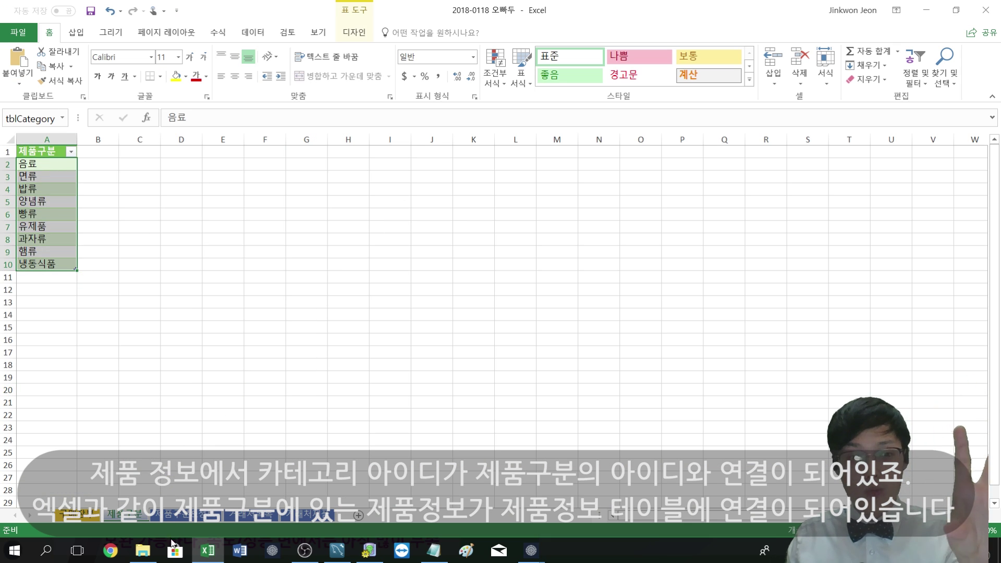
pyautogui.hotkey('ctrl', 'pagedown')
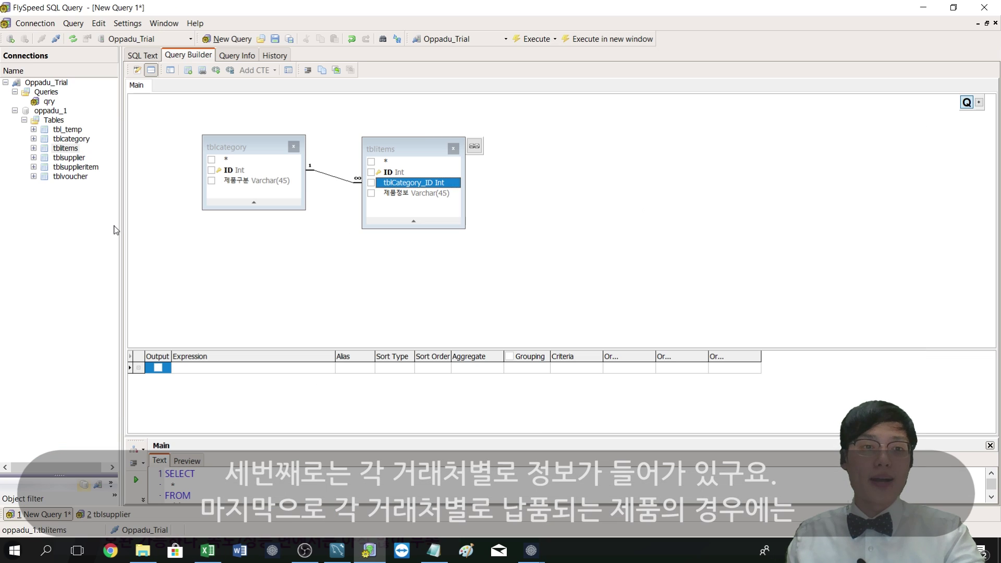
# Add tblsupplier and tblsupplieritem to the diagram and arrange them to the right
pyautogui.click(68, 162)
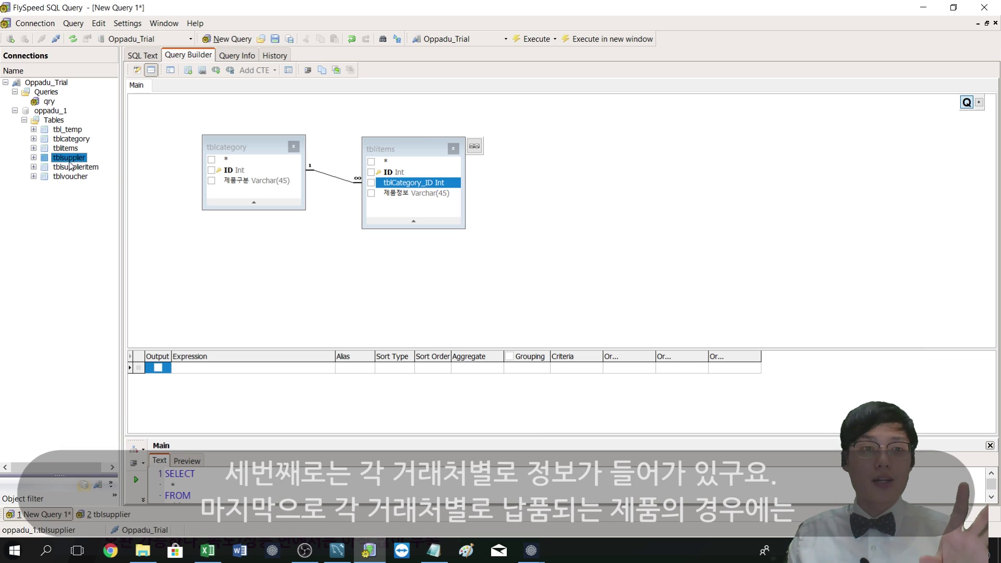
pyautogui.moveTo(557, 182)
pyautogui.mouseDown()
pyautogui.moveTo(552, 144)
pyautogui.moveTo(627, 151)
pyautogui.mouseUp()
pyautogui.moveTo(75, 167); pyautogui.dragTo(249, 216)
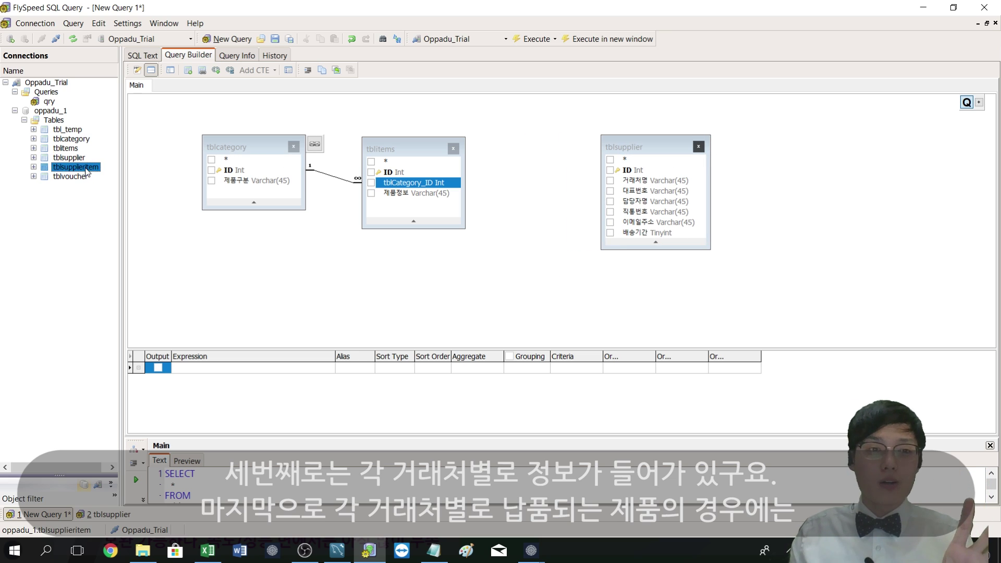
pyautogui.moveTo(514, 253); pyautogui.dragTo(521, 245)
pyautogui.moveTo(664, 146); pyautogui.dragTo(774, 147)
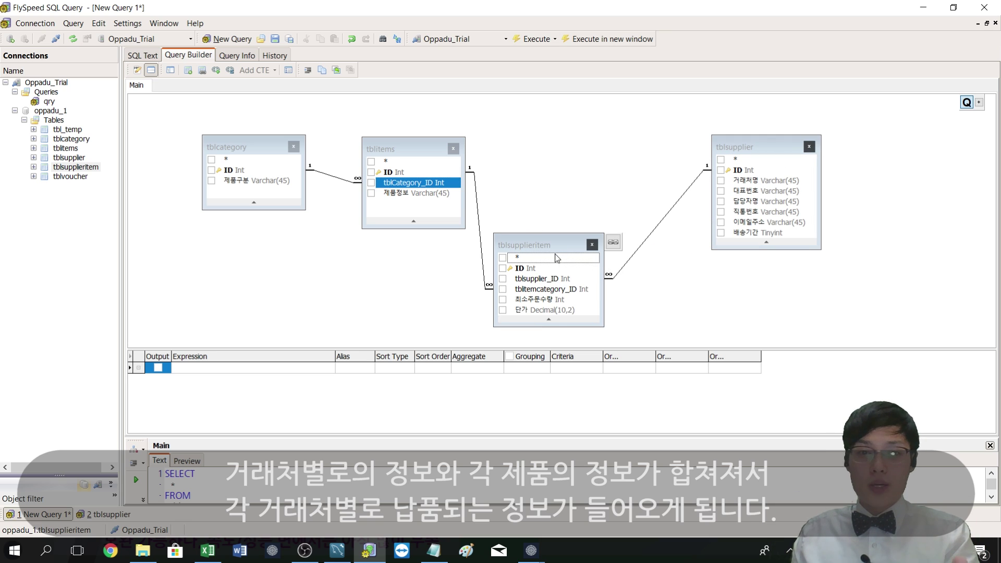
pyautogui.moveTo(549, 244); pyautogui.dragTo(577, 186)
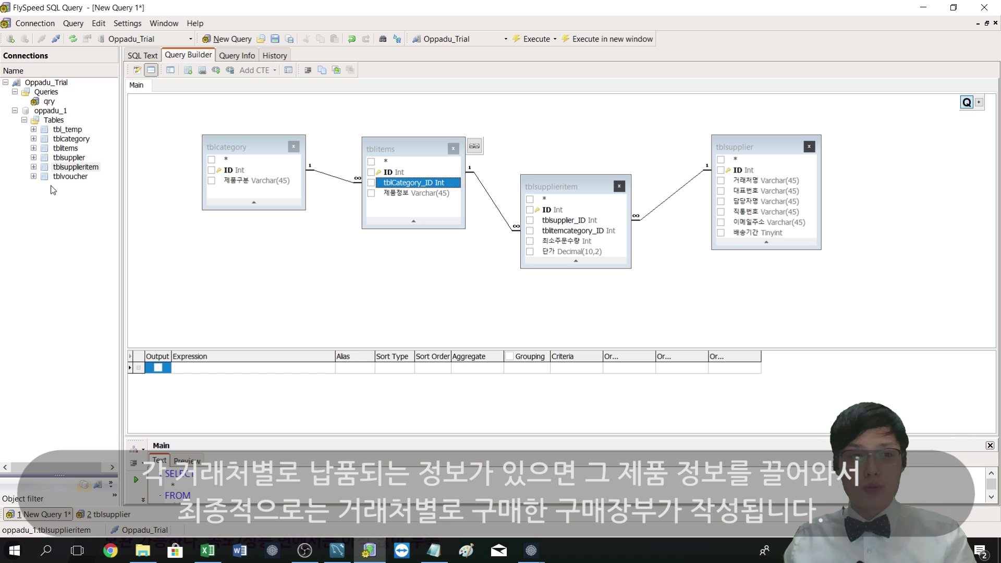
# Add tblvoucher at the bottom centre of the diagram and adjust its position
pyautogui.moveTo(57, 182); pyautogui.dragTo(126, 226)
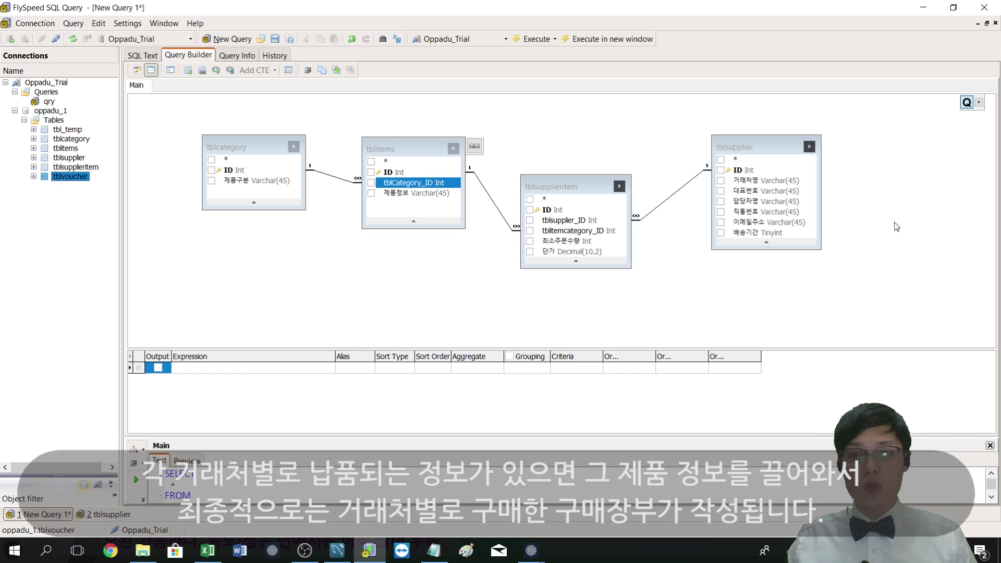
pyautogui.moveTo(839, 229); pyautogui.dragTo(456, 336)
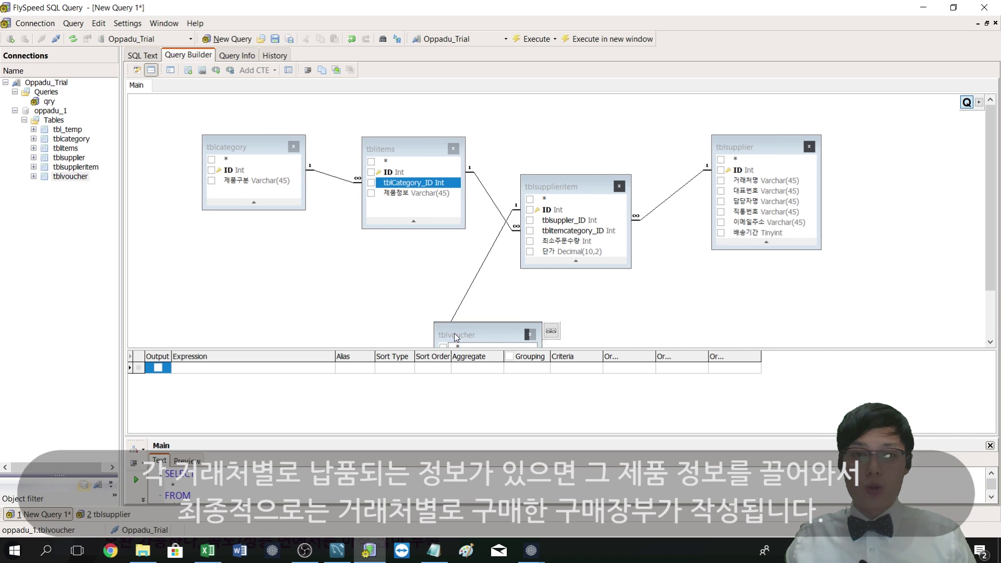
pyautogui.moveTo(455, 337)
pyautogui.mouseDown()
pyautogui.moveTo(515, 268)
pyautogui.moveTo(414, 269)
pyautogui.mouseUp()
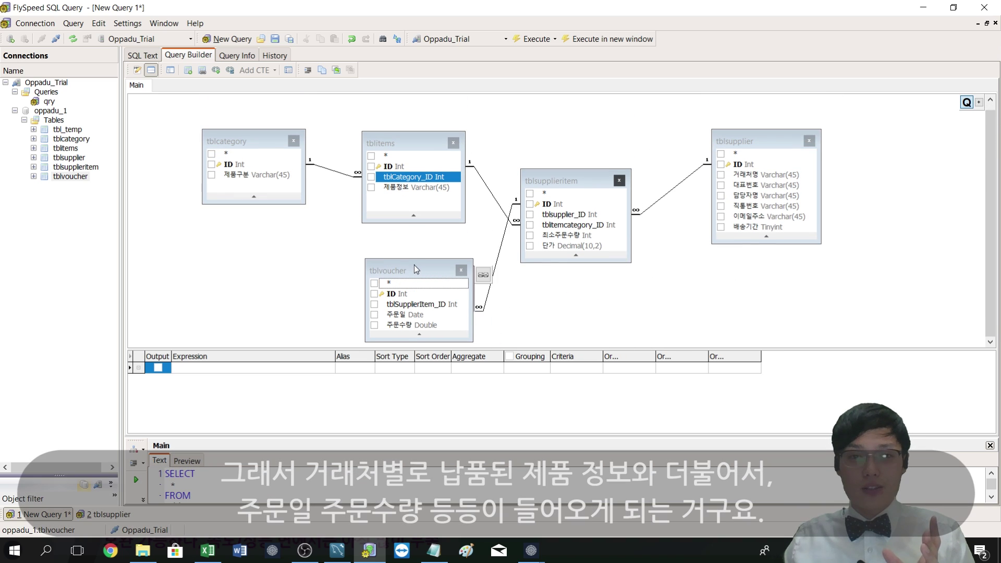
pyautogui.click(570, 225)
pyautogui.click(417, 276)
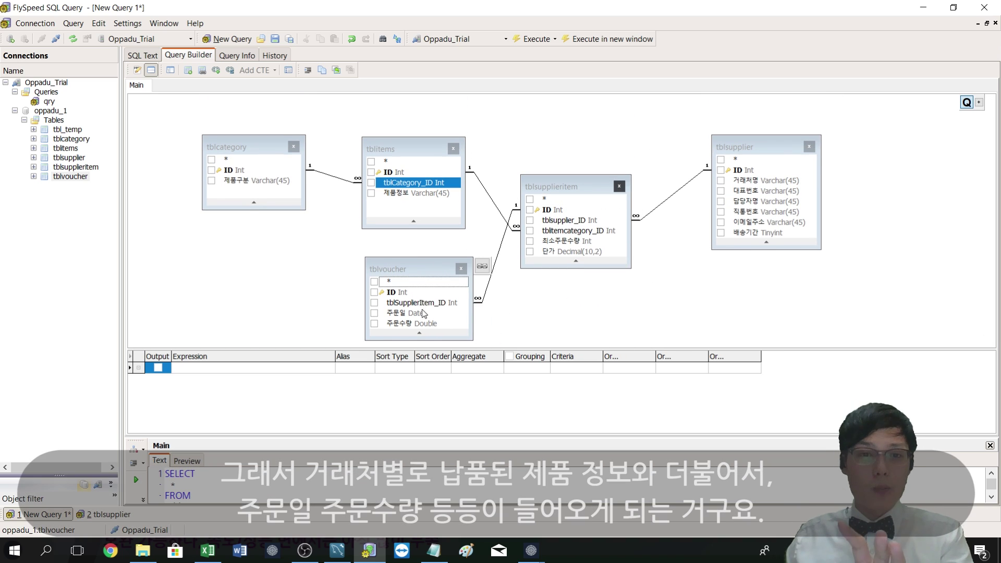
pyautogui.moveTo(415, 340); pyautogui.dragTo(415, 347)
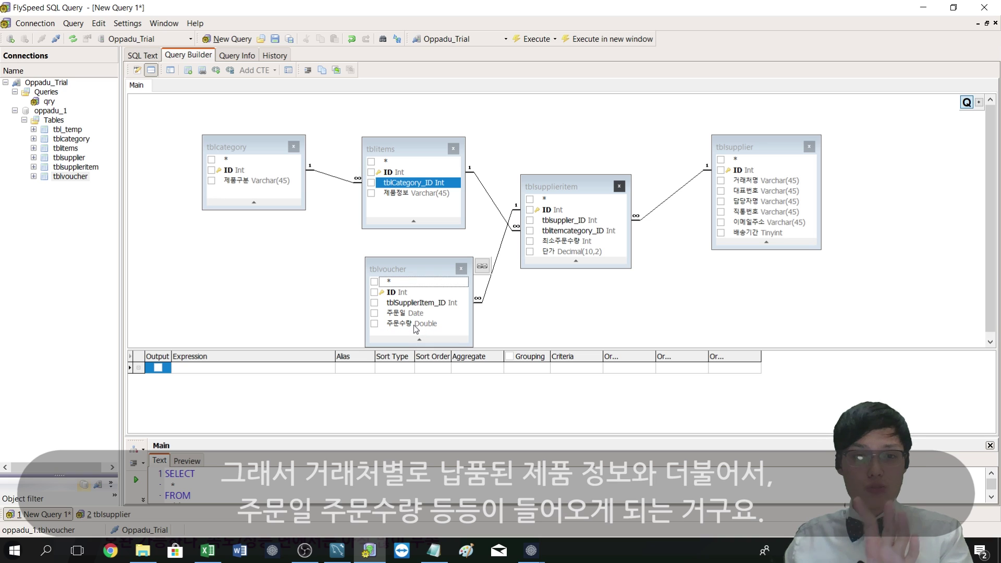
pyautogui.click(421, 220)
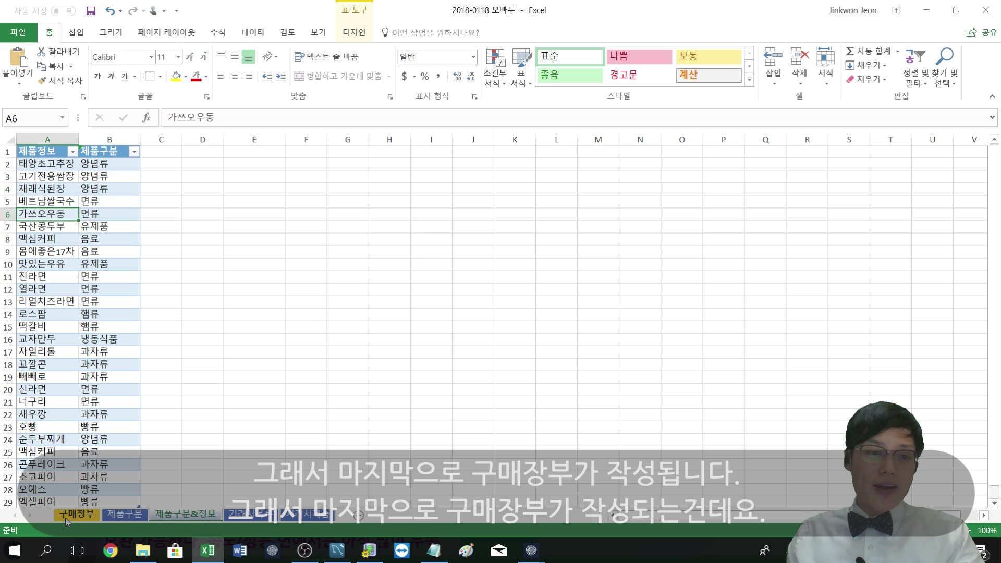
pyautogui.click(72, 517)
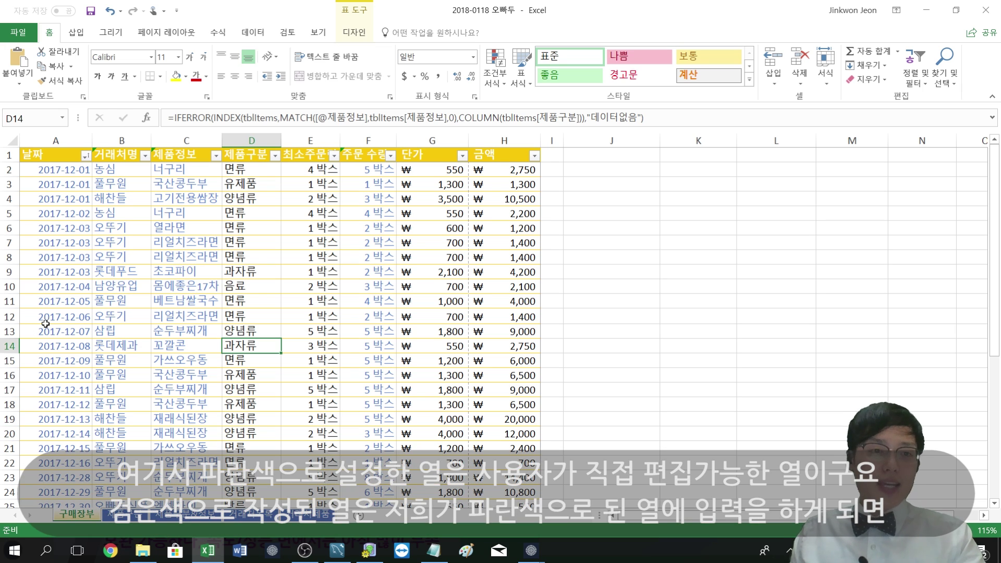
pyautogui.moveTo(55, 141); pyautogui.dragTo(186, 141)
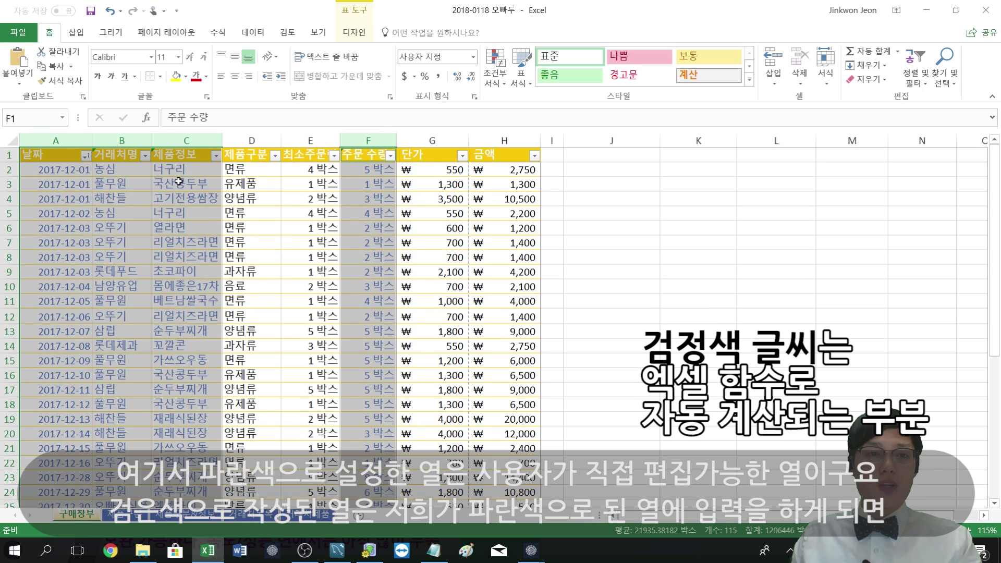
pyautogui.click(179, 181)
pyautogui.click(252, 140)
pyautogui.moveTo(297, 183); pyautogui.dragTo(296, 242)
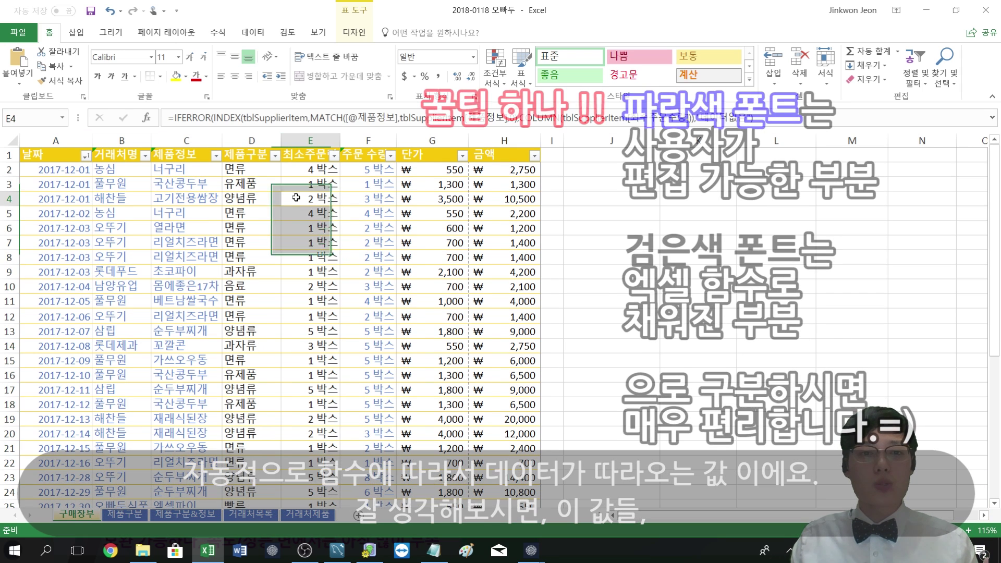
pyautogui.press('Right')
pyautogui.press('Right')
pyautogui.press('Right')
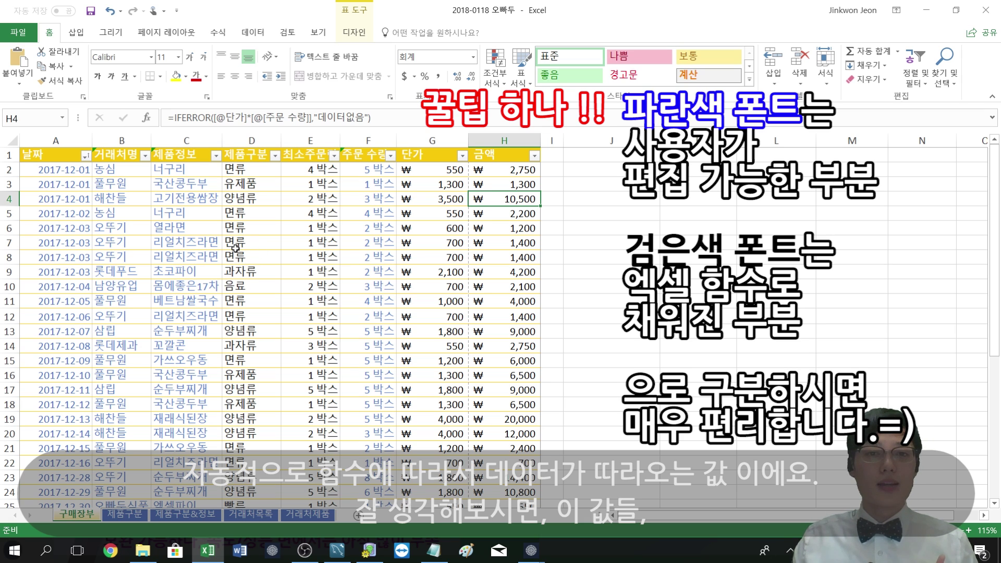
pyautogui.click(259, 156)
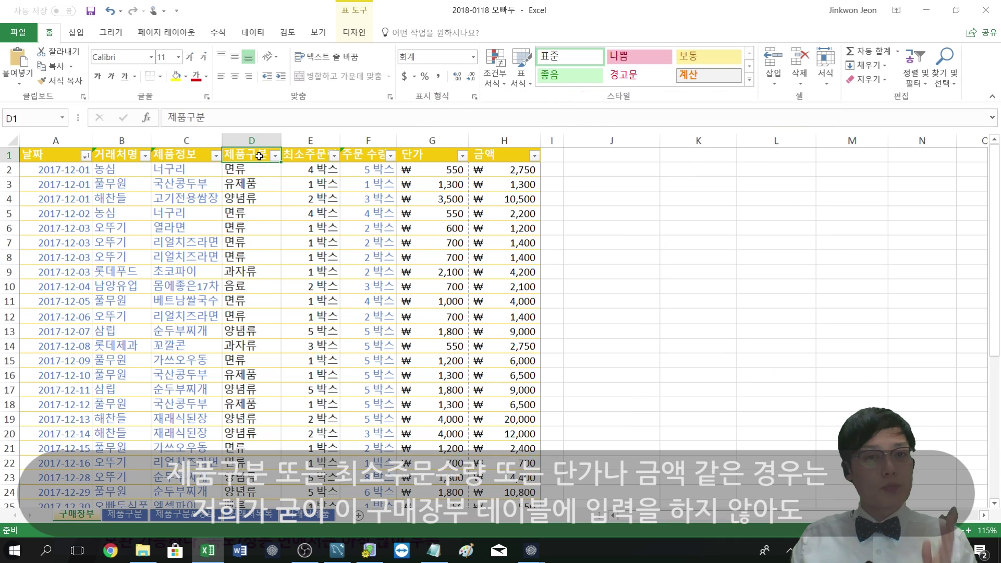
pyautogui.click(313, 155)
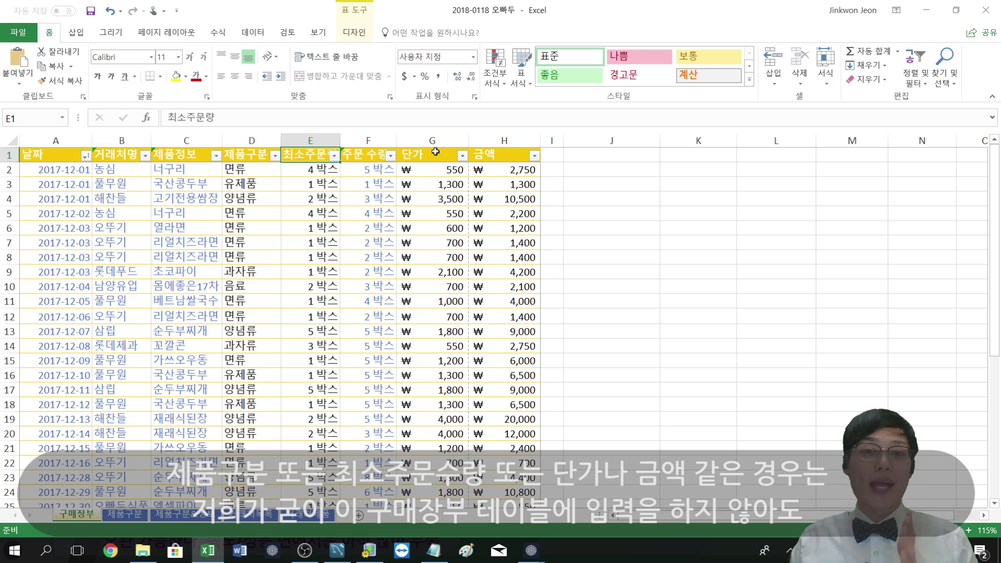
pyautogui.click(435, 151)
pyautogui.click(497, 155)
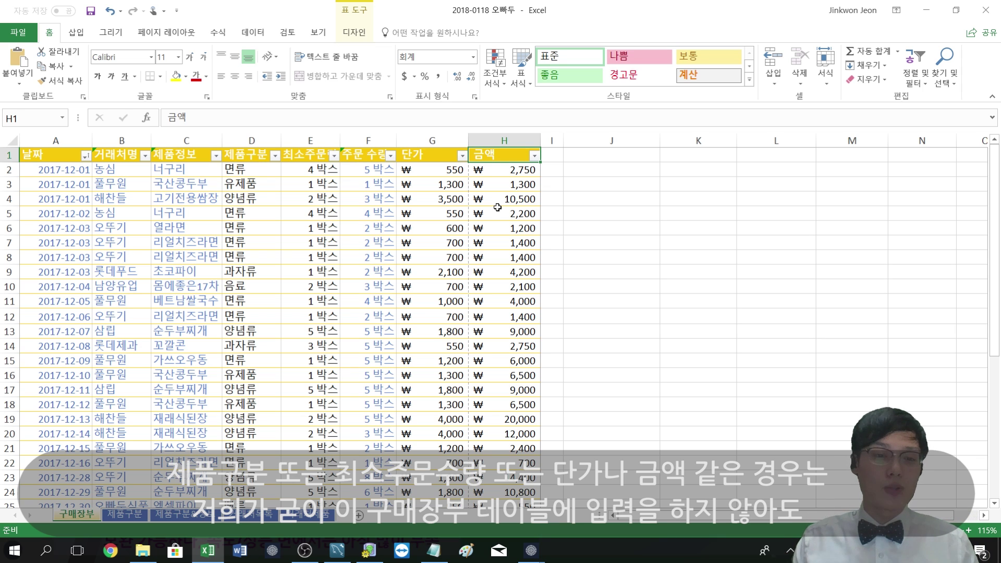
pyautogui.click(125, 514)
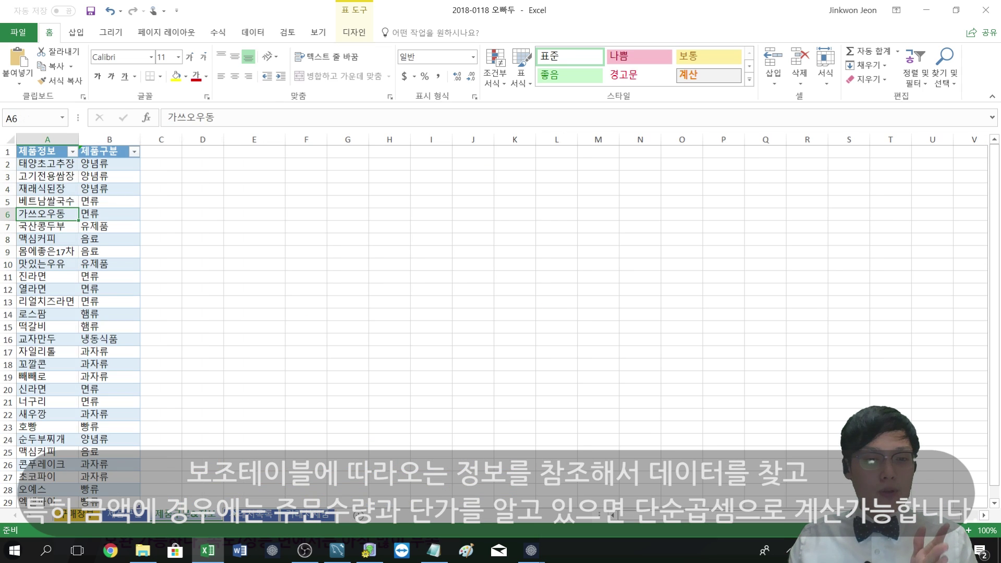
pyautogui.click(245, 515)
pyautogui.click(307, 516)
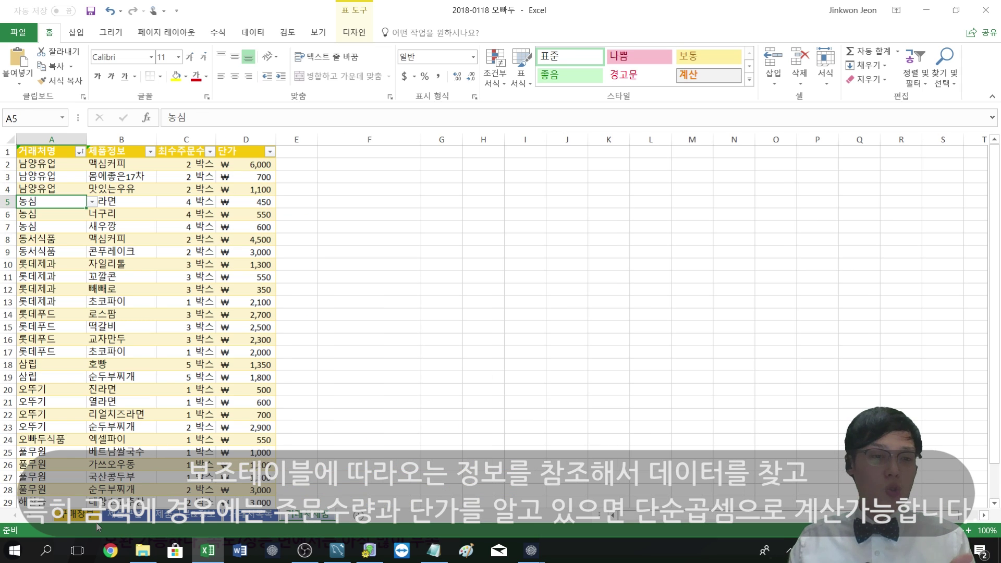
pyautogui.click(89, 521)
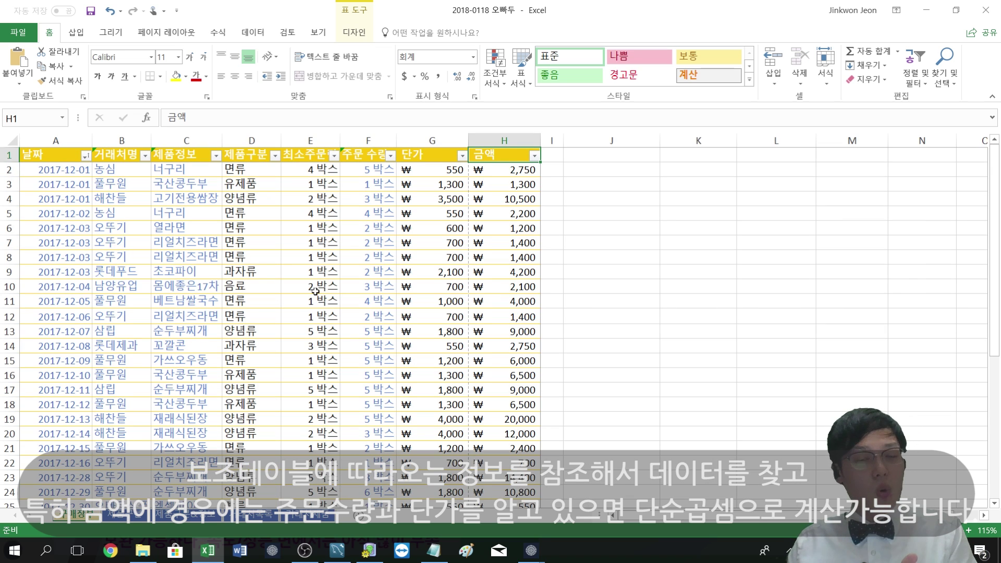
pyautogui.click(494, 244)
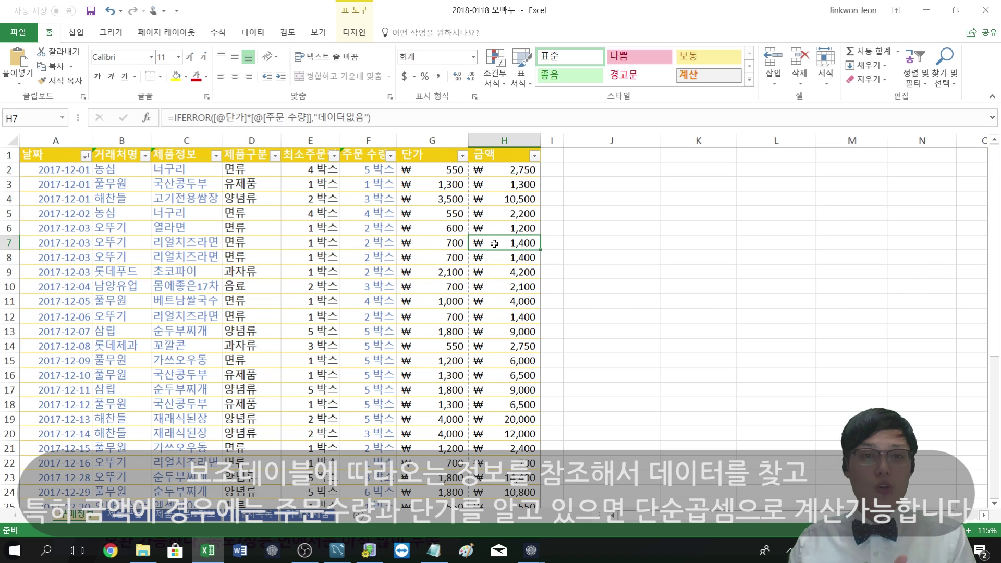
pyautogui.click(366, 212)
pyautogui.click(416, 211)
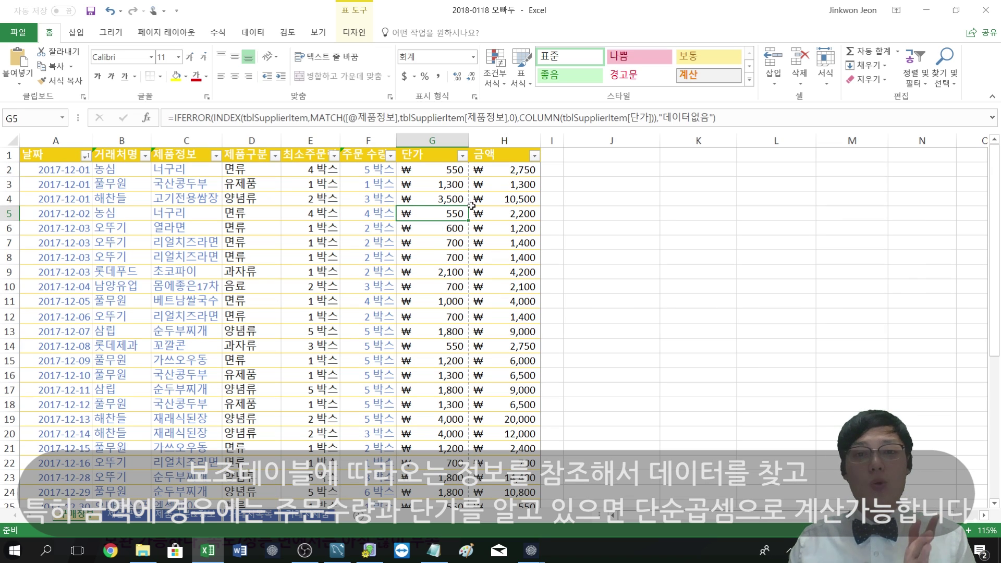
pyautogui.click(489, 215)
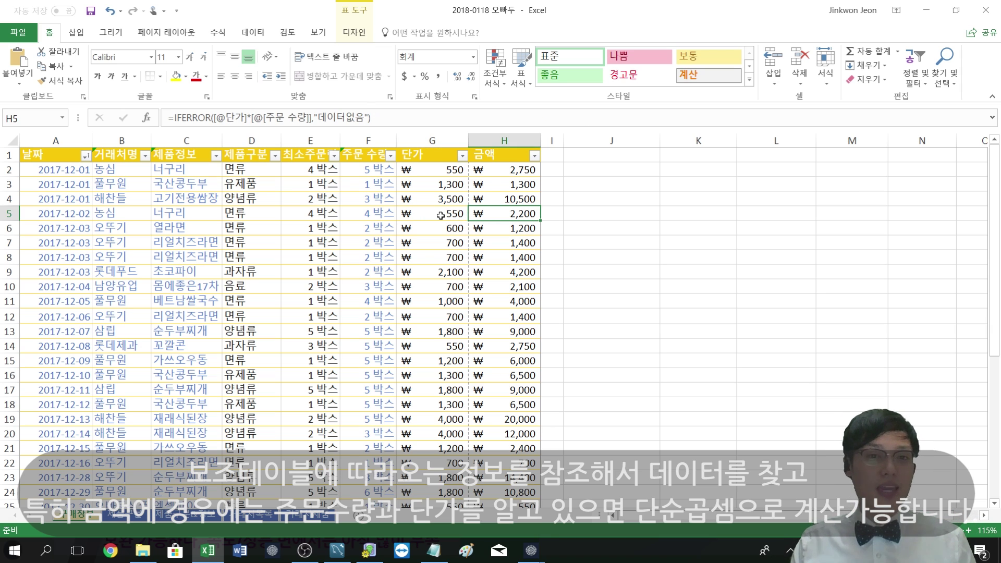
pyautogui.click(447, 141)
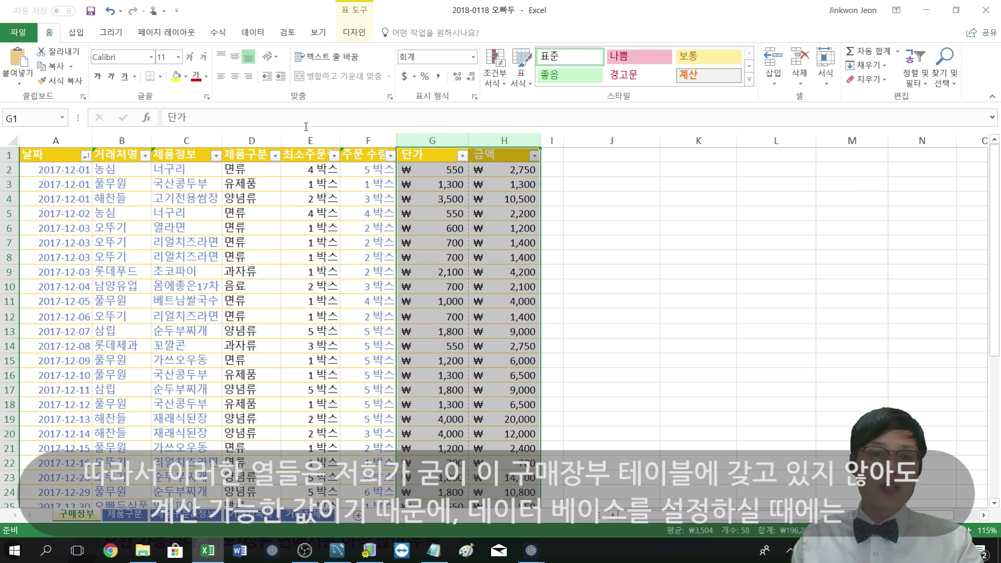
# Hide the derivable ledger columns D, E, G and H
pyautogui.moveTo(447, 141); pyautogui.dragTo(258, 139)
pyautogui.rightClick(258, 140)
pyautogui.click(295, 326)
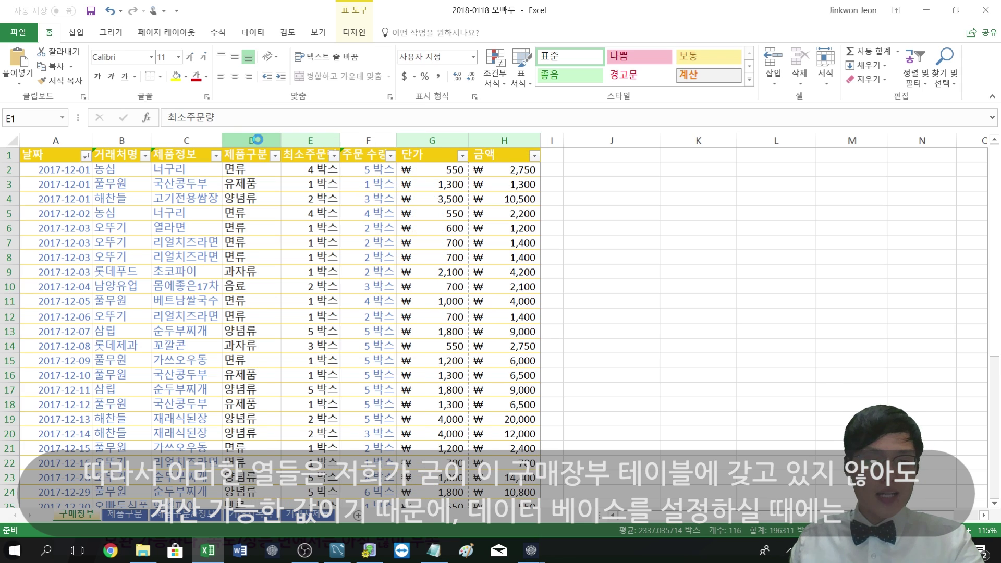
pyautogui.click(224, 286)
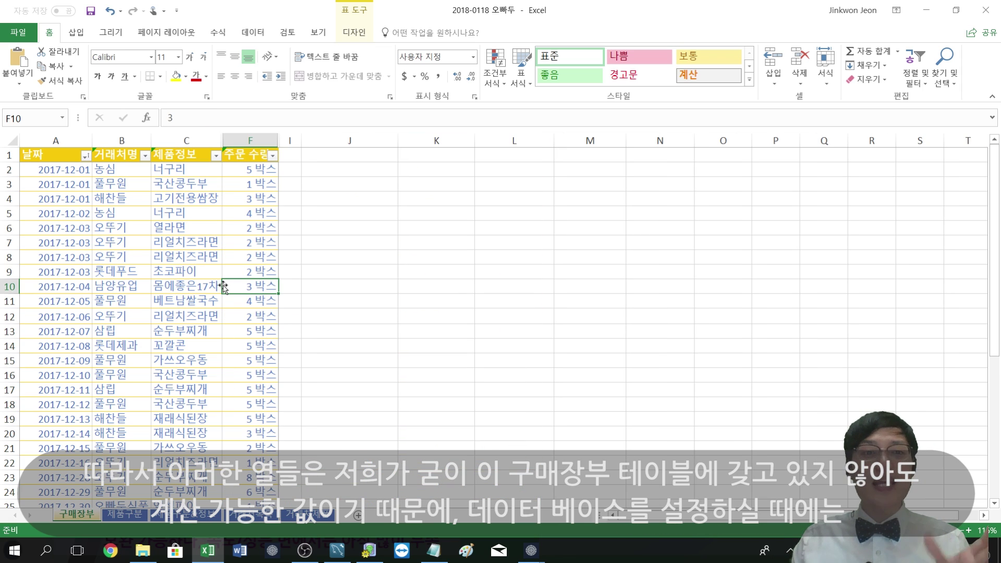
pyautogui.click(223, 231)
pyautogui.click(250, 286)
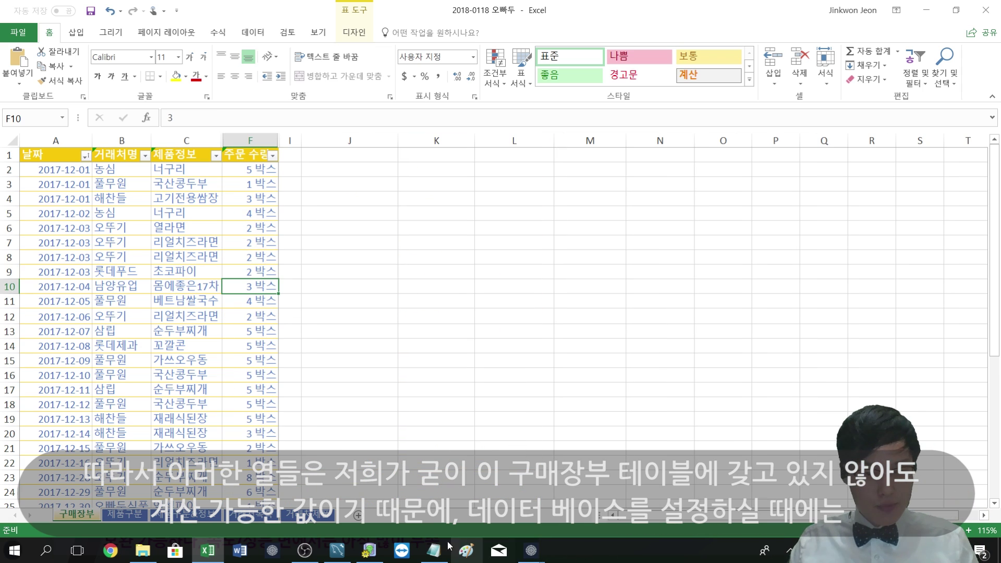
pyautogui.moveTo(305, 550)
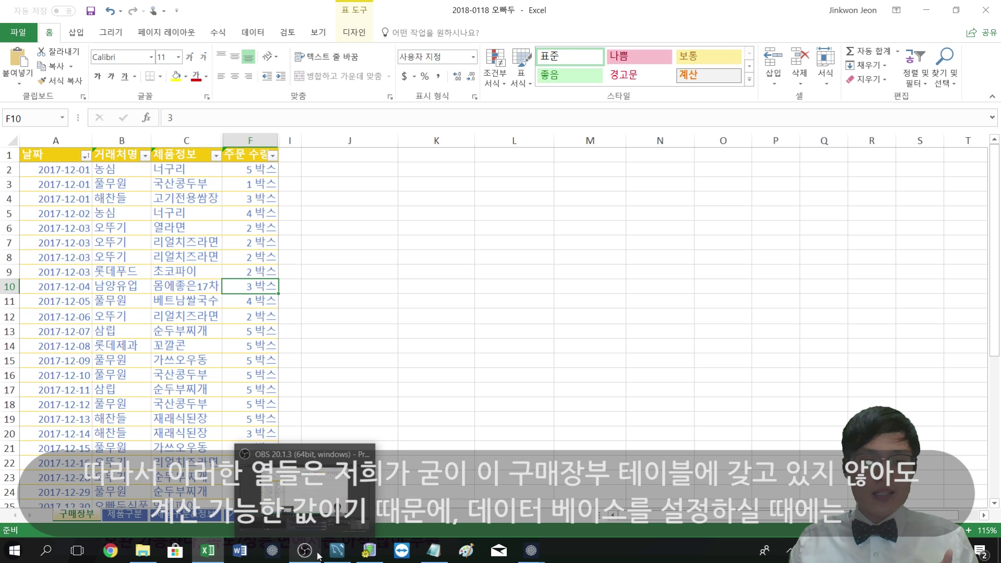
# After checking FlySpeed, unhide the 단가 and 금액 columns and inspect their row-6 formulas
pyautogui.click(369, 551)
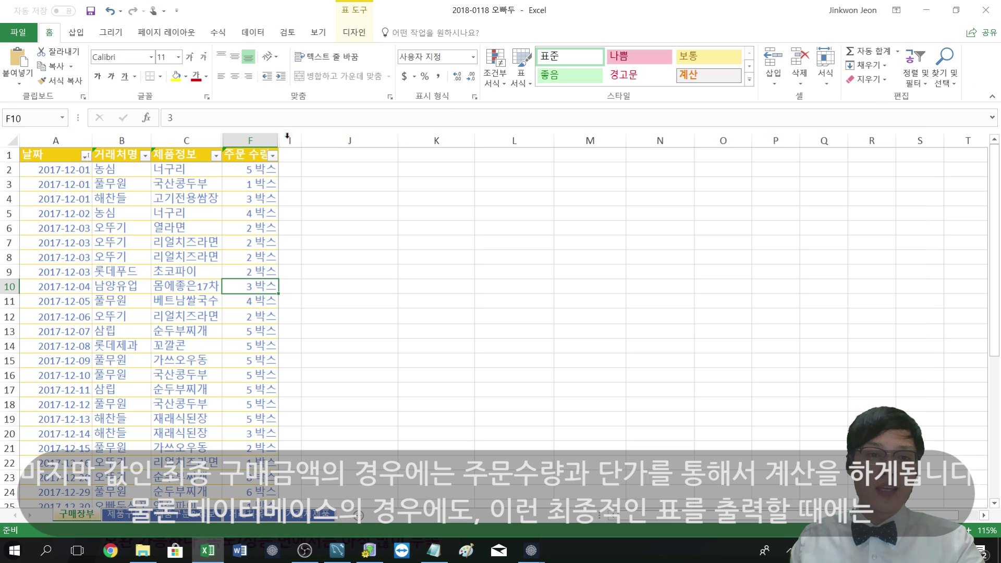
pyautogui.moveTo(290, 140); pyautogui.dragTo(272, 139)
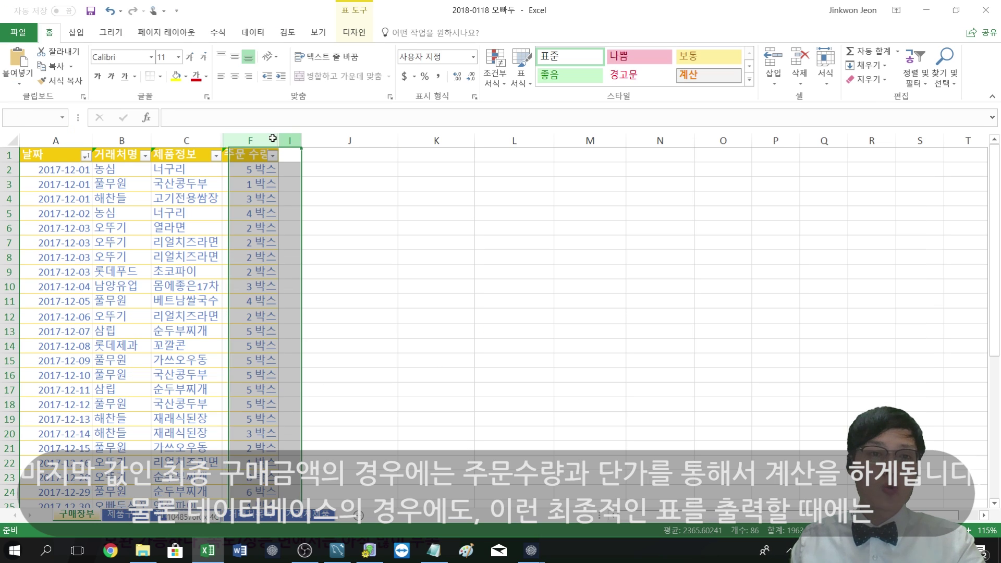
pyautogui.rightClick(272, 138)
pyautogui.click(307, 340)
pyautogui.click(255, 224)
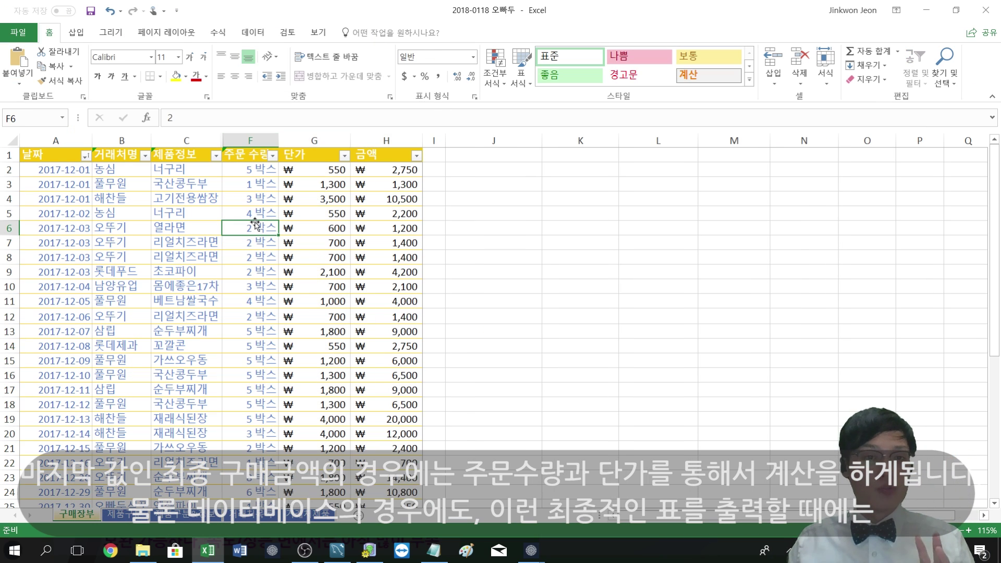
pyautogui.click(305, 228)
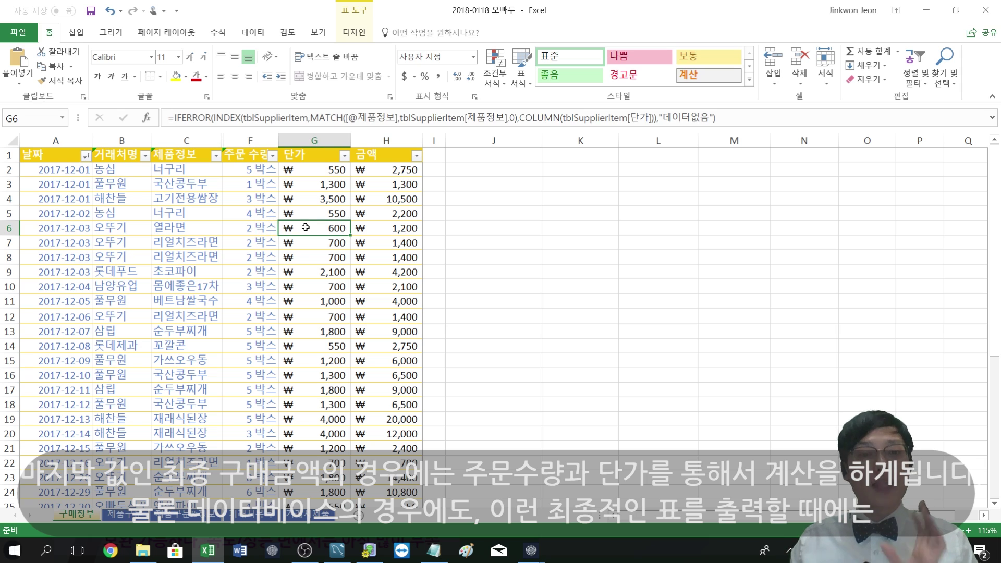
pyautogui.click(402, 229)
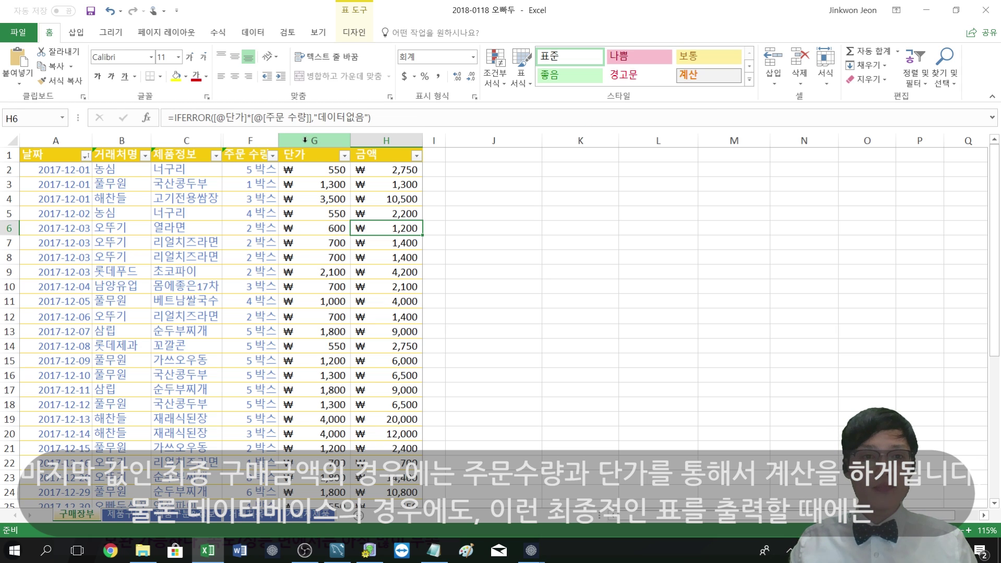
pyautogui.moveTo(259, 141); pyautogui.dragTo(211, 143)
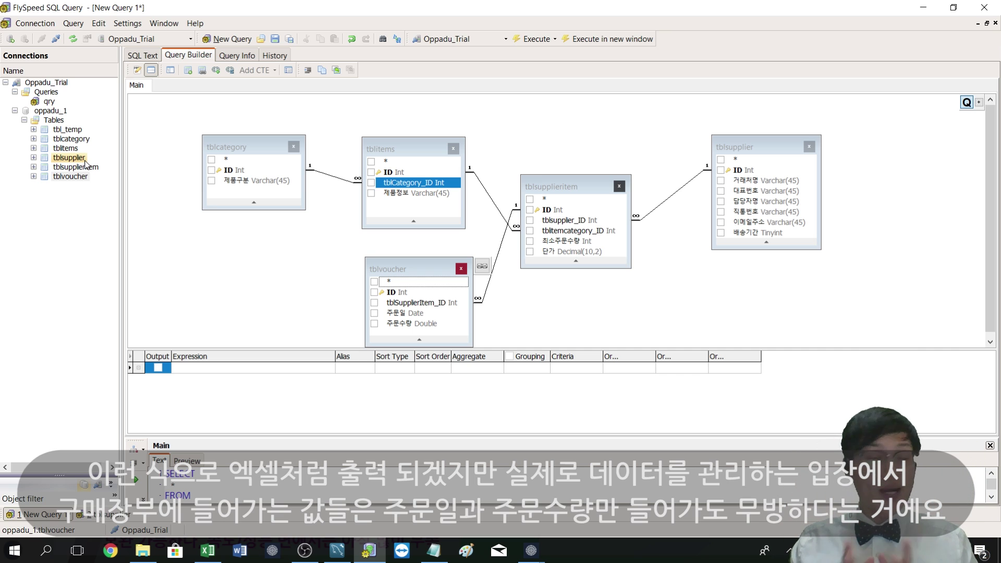
pyautogui.click(207, 550)
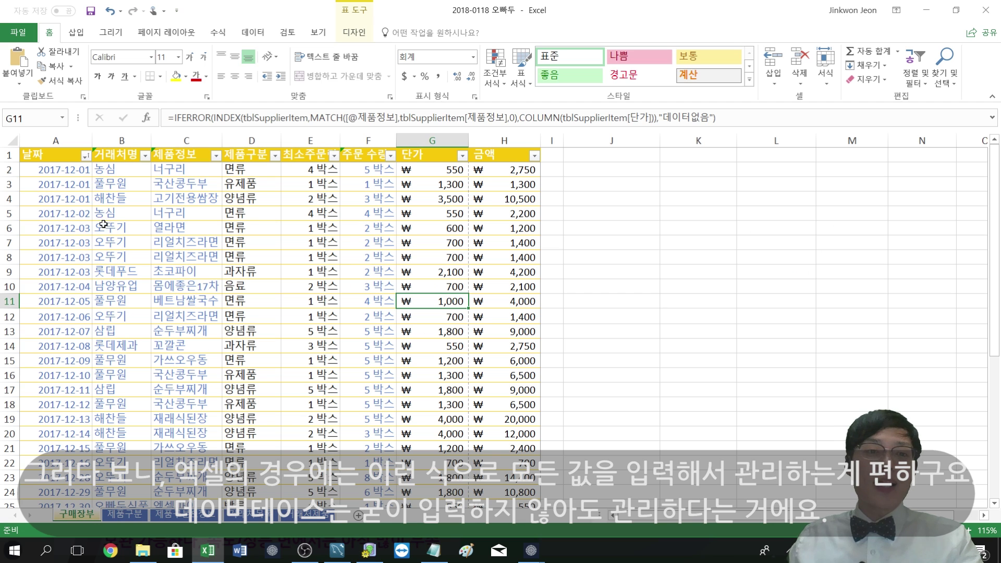
pyautogui.moveTo(58, 157); pyautogui.dragTo(511, 318)
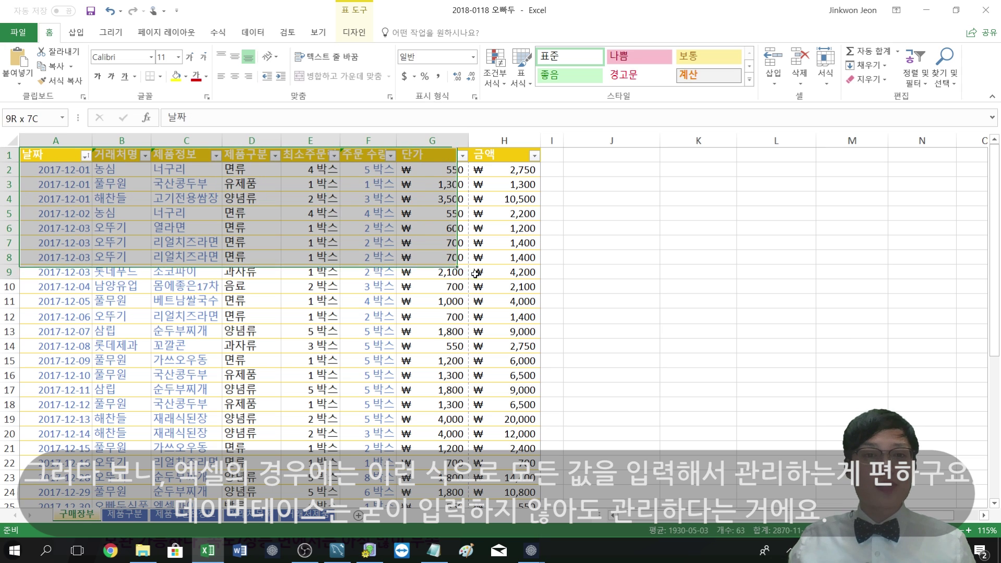
pyautogui.click(484, 274)
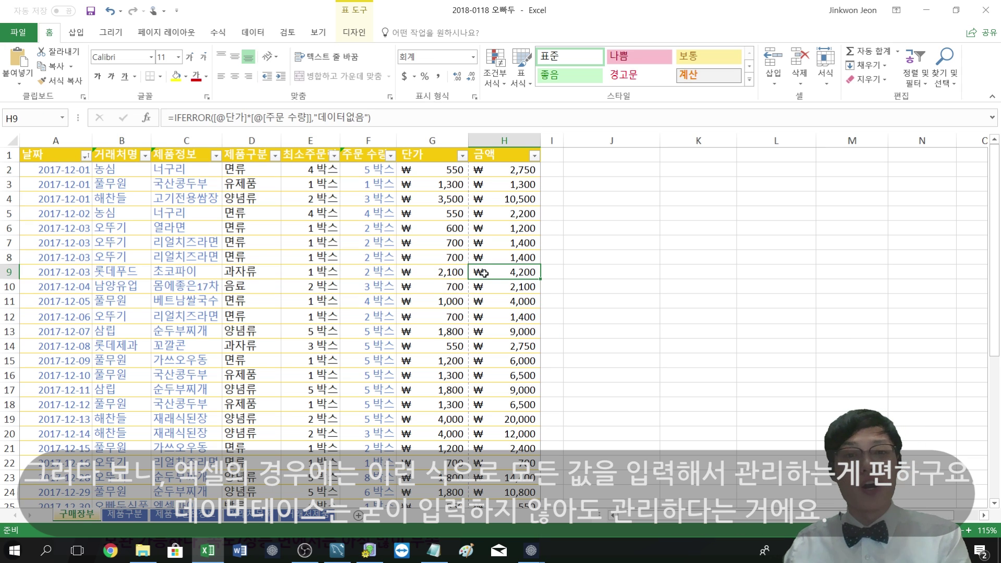
pyautogui.hotkey('alt', 'Tab')
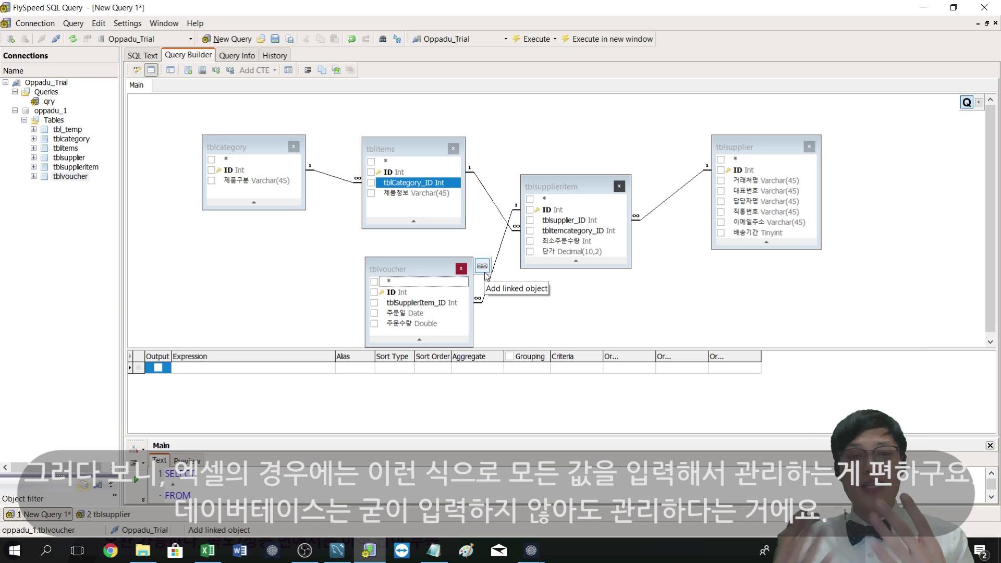
pyautogui.hotkey('alt', 'Tab')
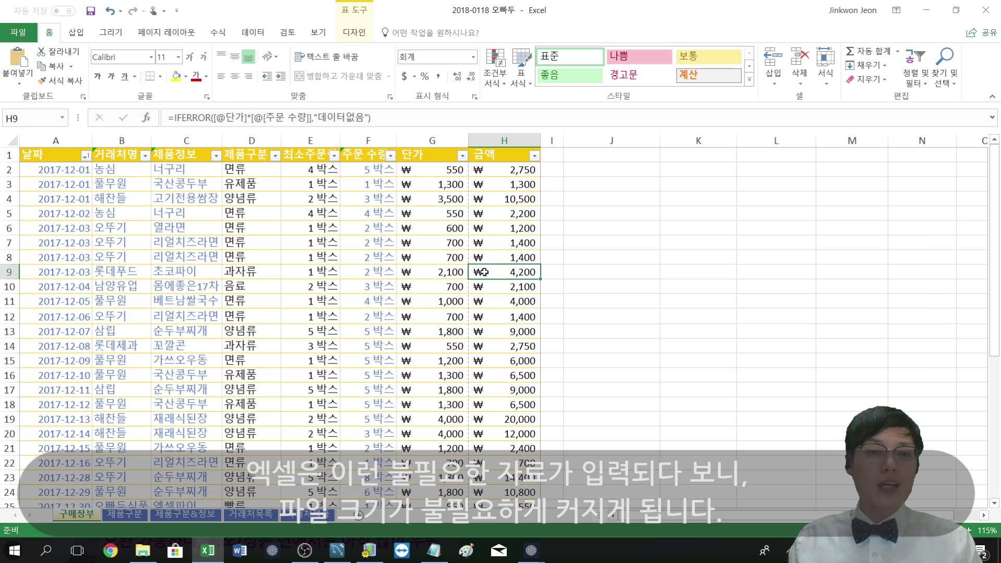
pyautogui.click(254, 199)
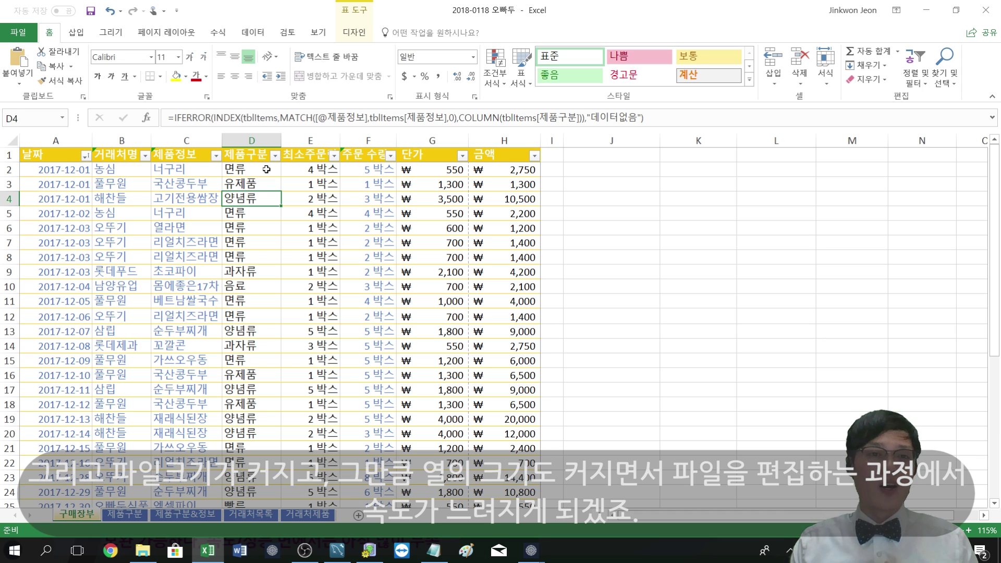
pyautogui.hotkey('alt', 'Tab')
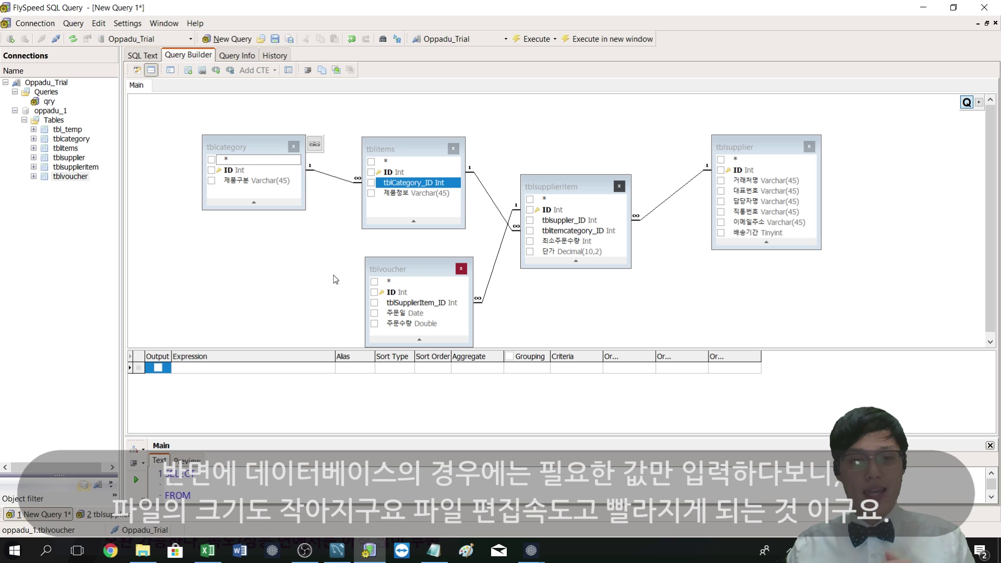
pyautogui.hotkey('alt', 'Tab')
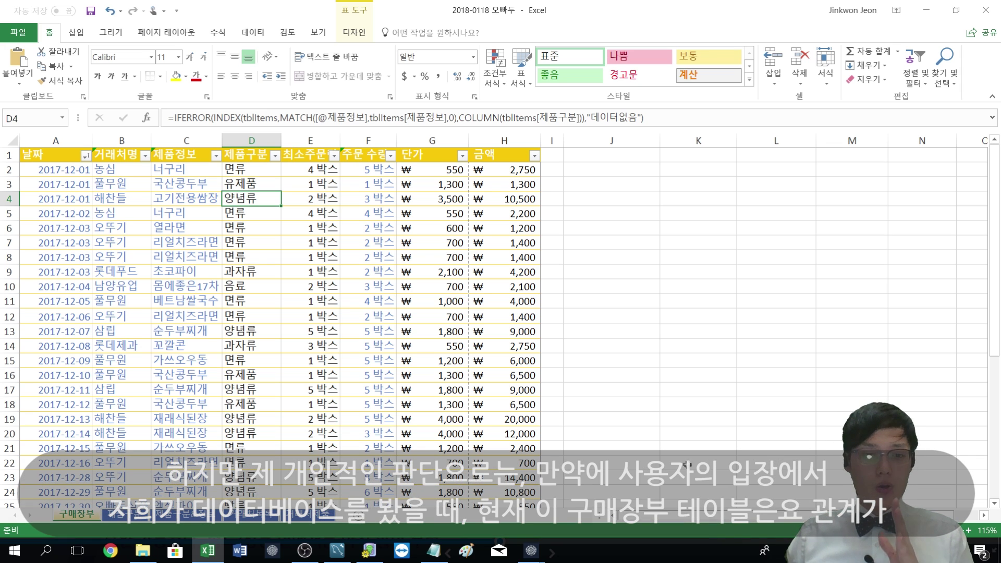
# Move the tblvoucher box directly beneath tblSupplierItem in FlySpeed, then return to Excel
pyautogui.click(368, 549)
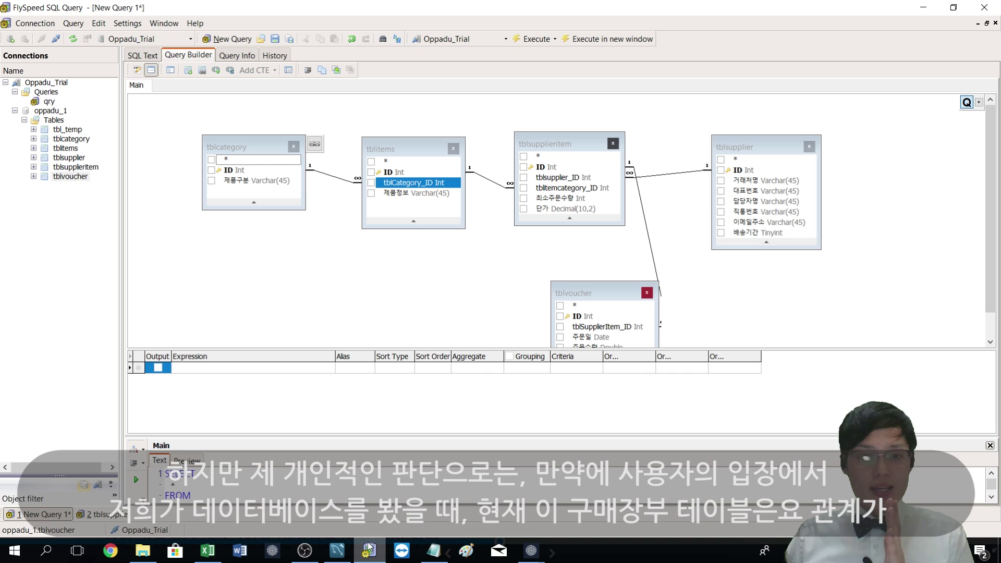
pyautogui.moveTo(573, 292)
pyautogui.mouseDown()
pyautogui.moveTo(541, 265)
pyautogui.moveTo(520, 308)
pyautogui.mouseUp()
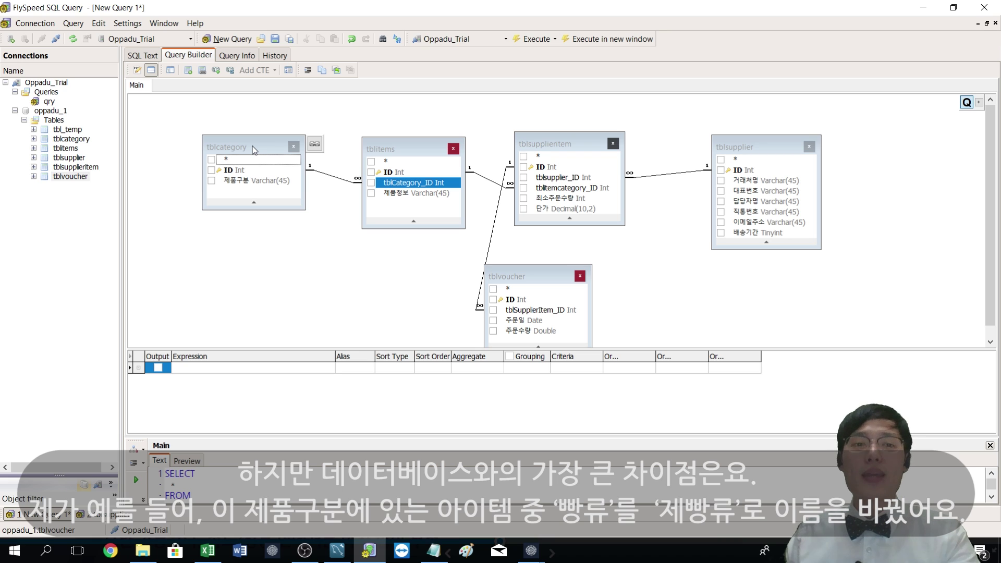
pyautogui.hotkey('alt', 'Tab')
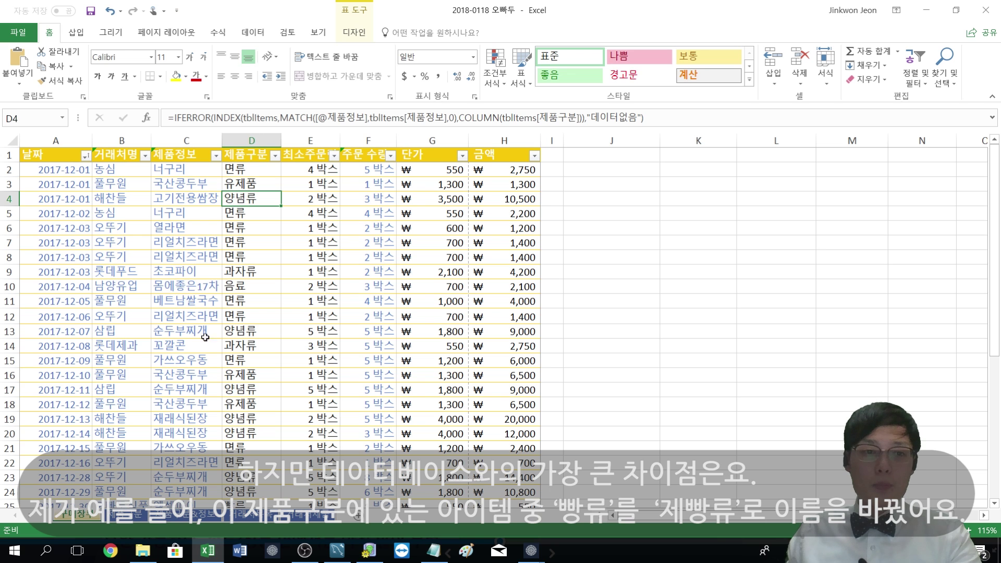
# Rename the 빵류 category in 제품구분 cell A6 to 제빵류
pyautogui.click(126, 515)
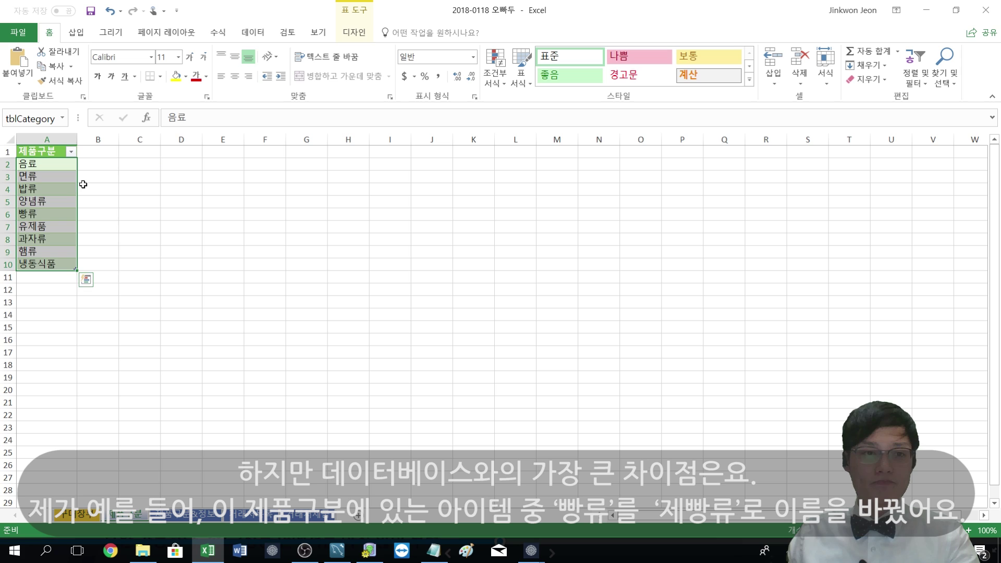
pyautogui.click(40, 179)
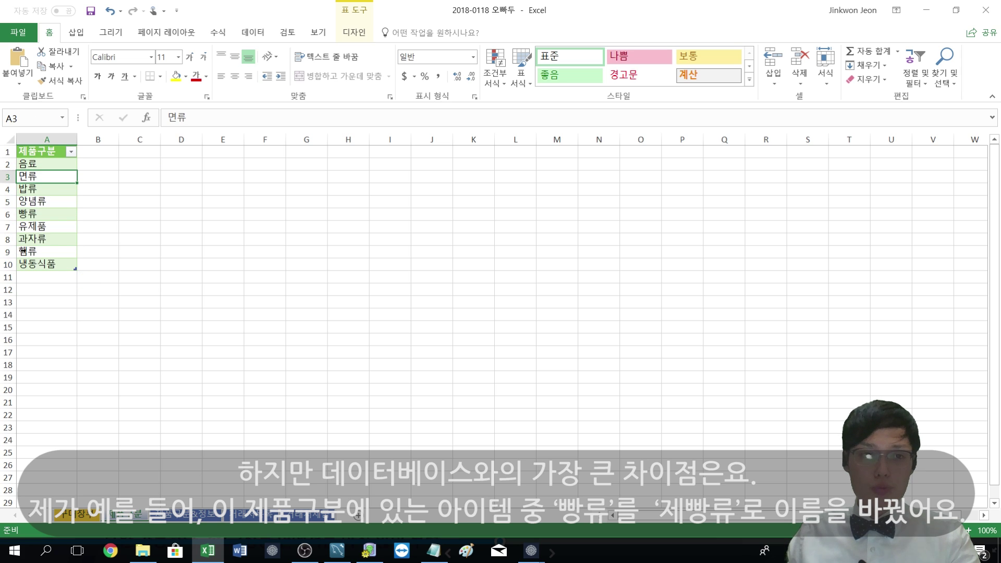
pyautogui.click(56, 219)
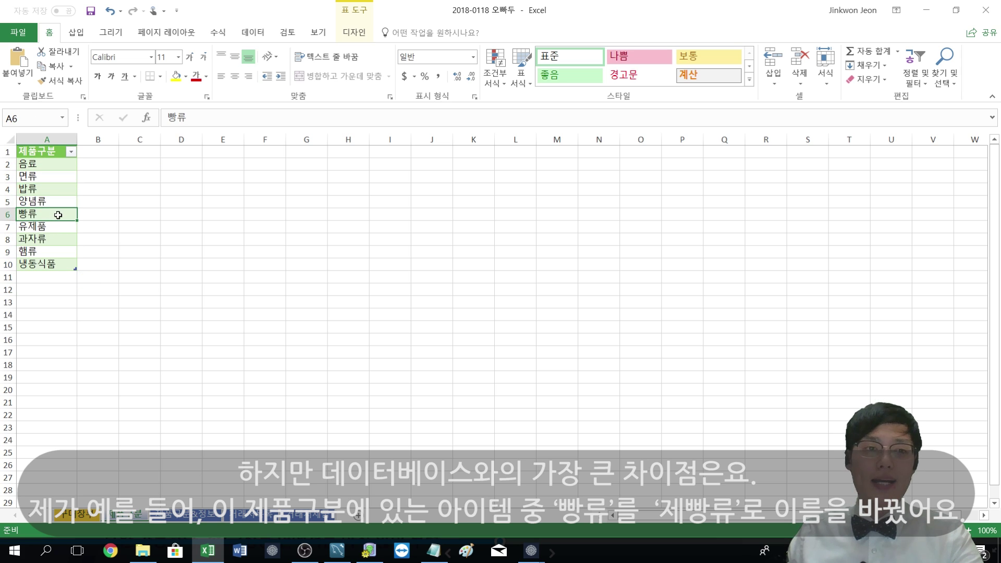
pyautogui.doubleClick(59, 214)
pyautogui.press('super+space')
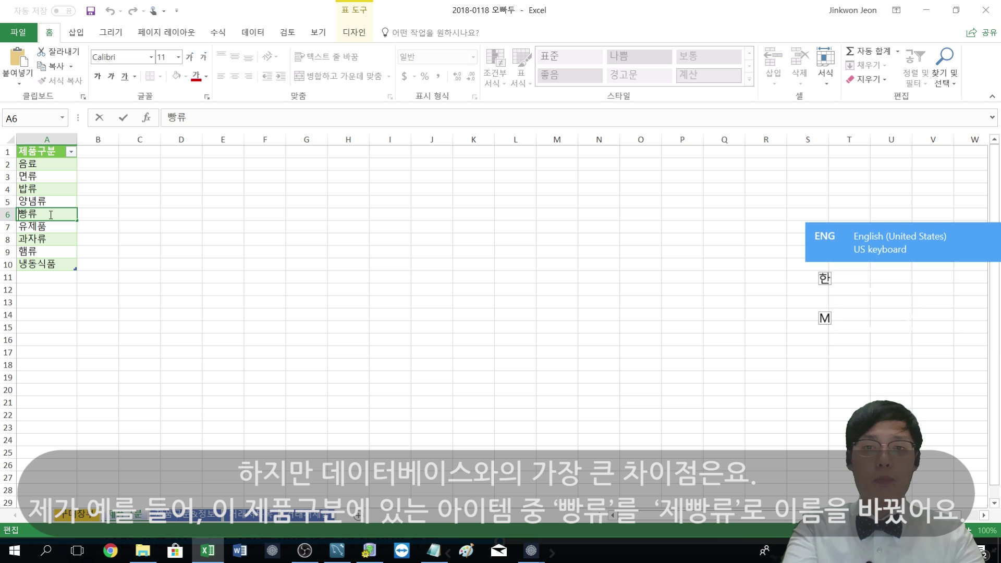
pyautogui.write('ㅈㅔ')
pyautogui.press('Return')
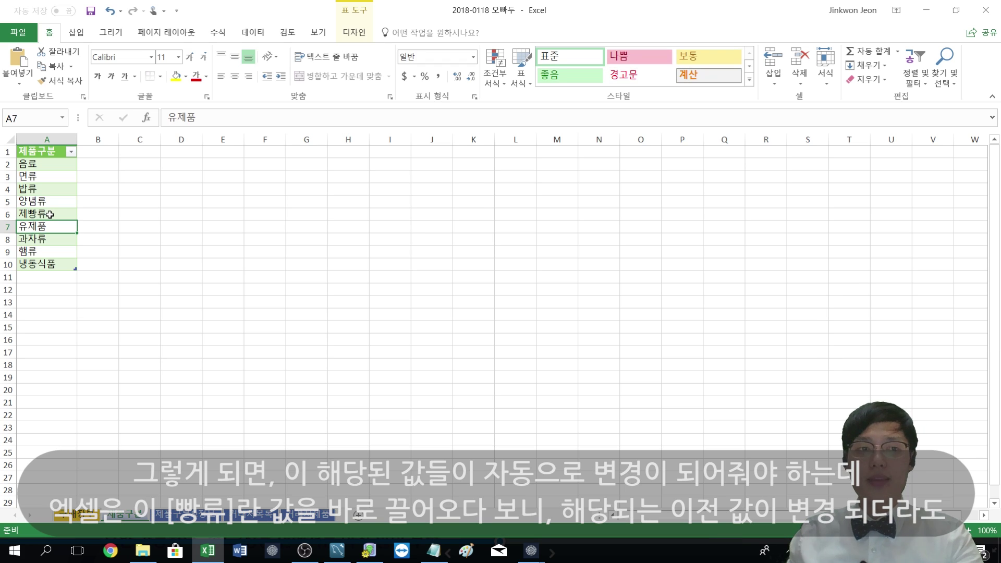
pyautogui.click(50, 214)
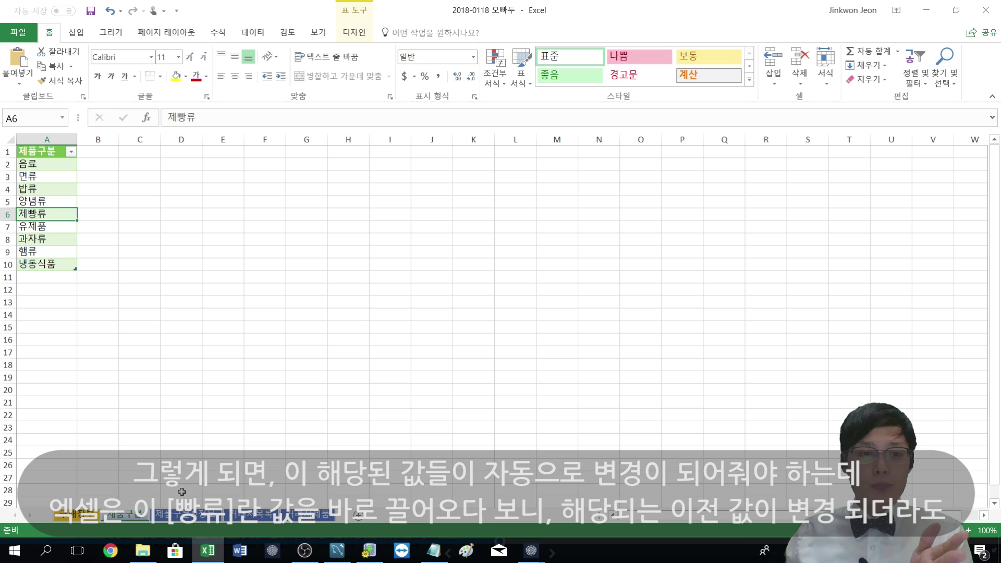
# Confirm the 제품구분&정보 products like 엑셀파이 still show 빵류, then bring up MySQL Workbench
pyautogui.hotkey('ctrl', 'pagedown')
pyautogui.click(110, 251)
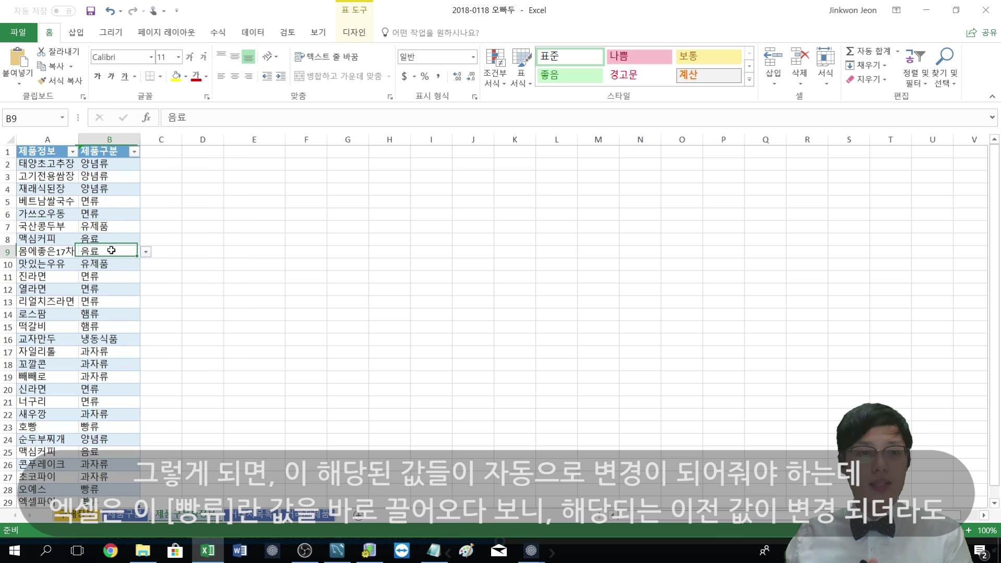
pyautogui.scroll(-2, 110, 251)
pyautogui.scroll(2, 110, 250)
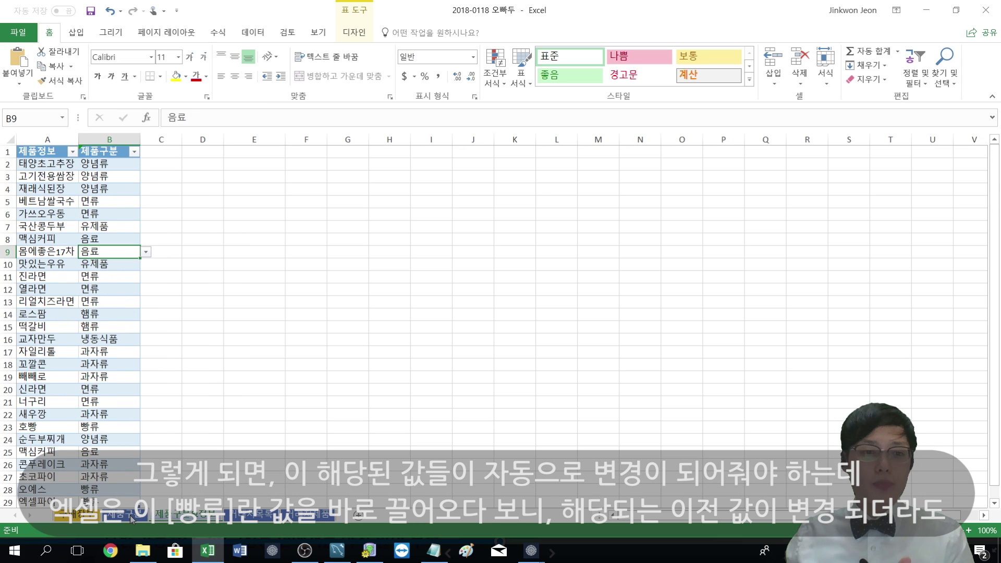
pyautogui.click(130, 519)
pyautogui.hotkey('ctrl', 'pagedown')
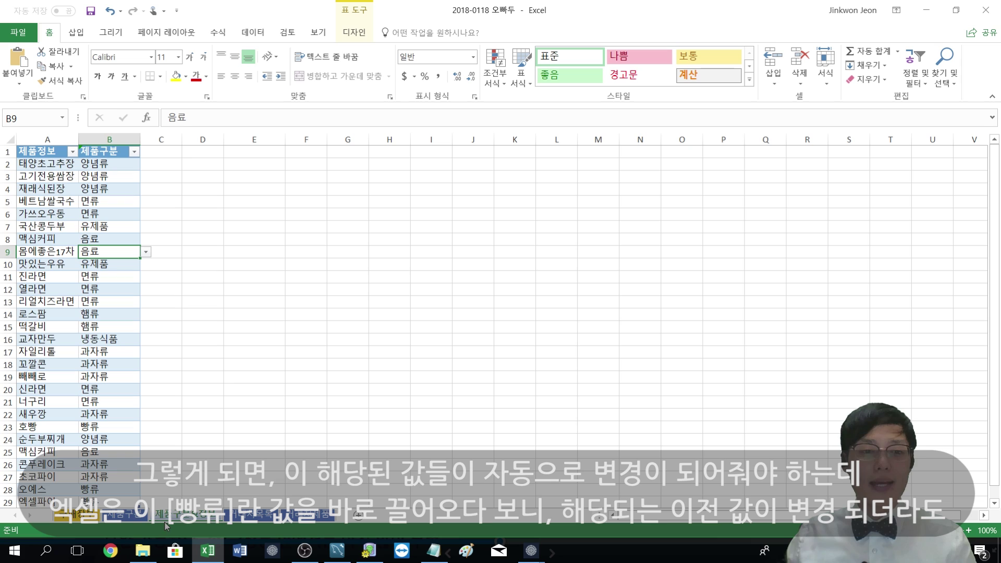
pyautogui.click(146, 519)
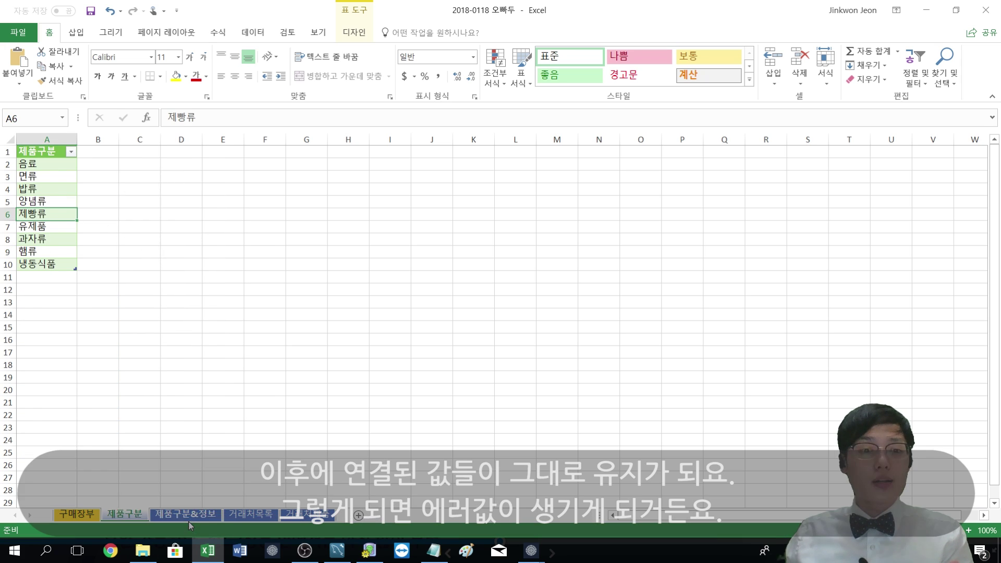
pyautogui.hotkey('ctrl', 'pagedown')
pyautogui.scroll(-8, 57, 207)
pyautogui.click(108, 203)
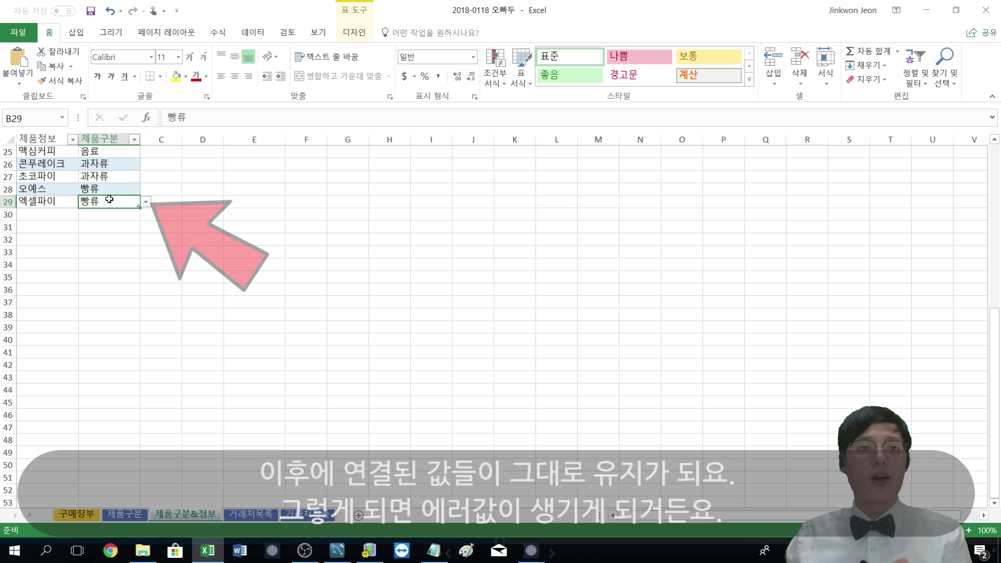
pyautogui.click(120, 184)
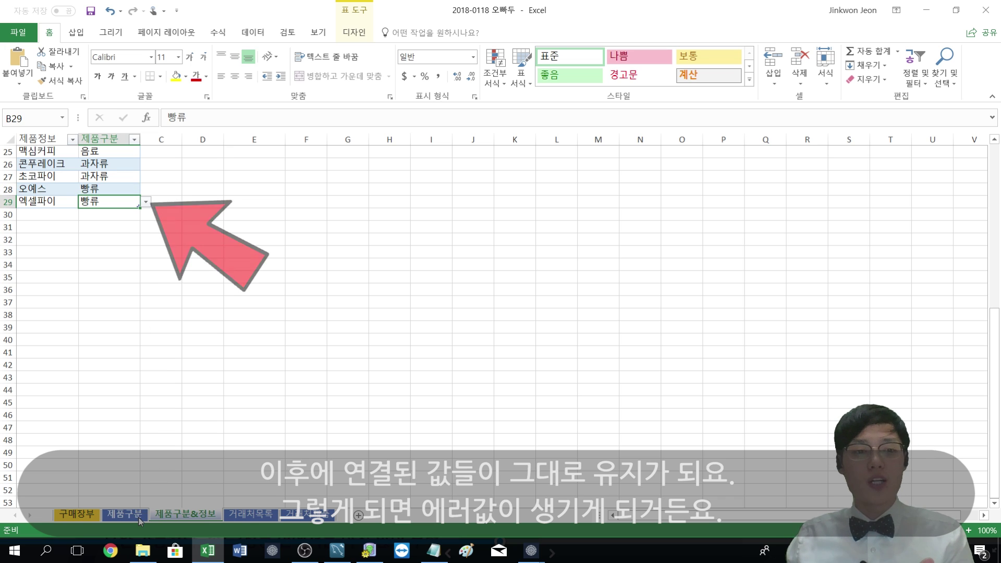
pyautogui.hotkey('ctrl', 'pageup')
pyautogui.click(337, 557)
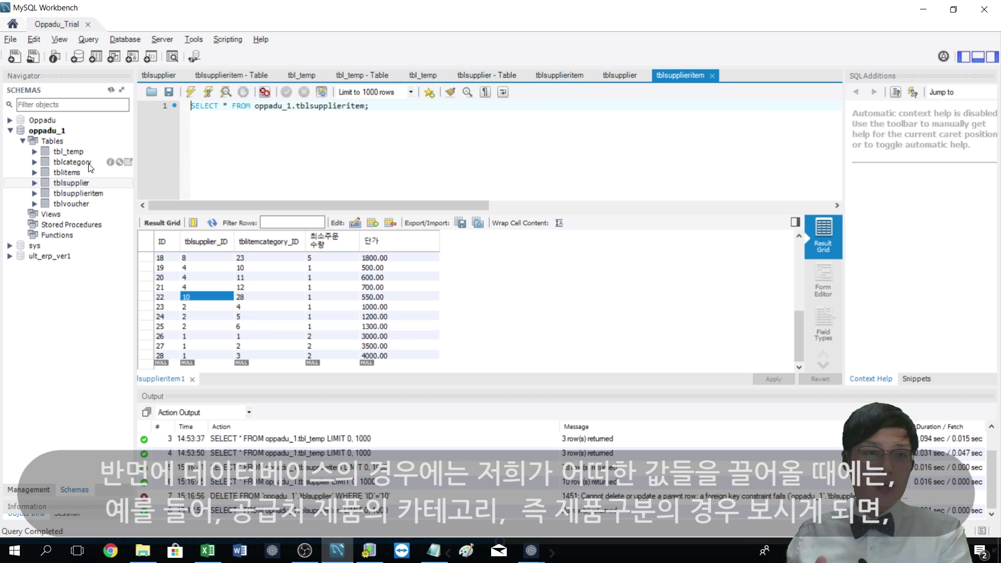
# Rename tblcategory row 5 from 빵류 to 제빵류, apply the UPDATE, and return to Excel
pyautogui.click(129, 164)
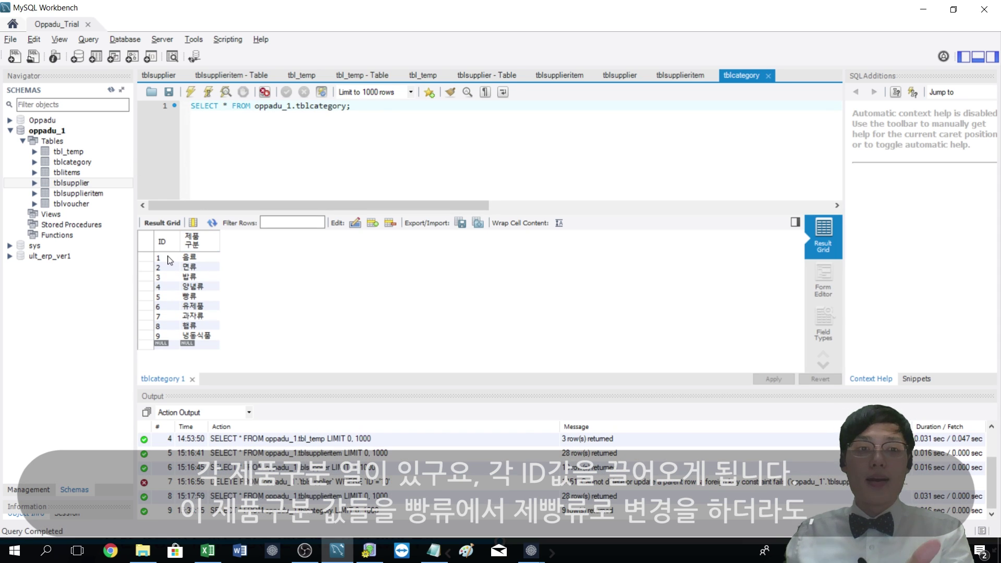
pyautogui.click(196, 316)
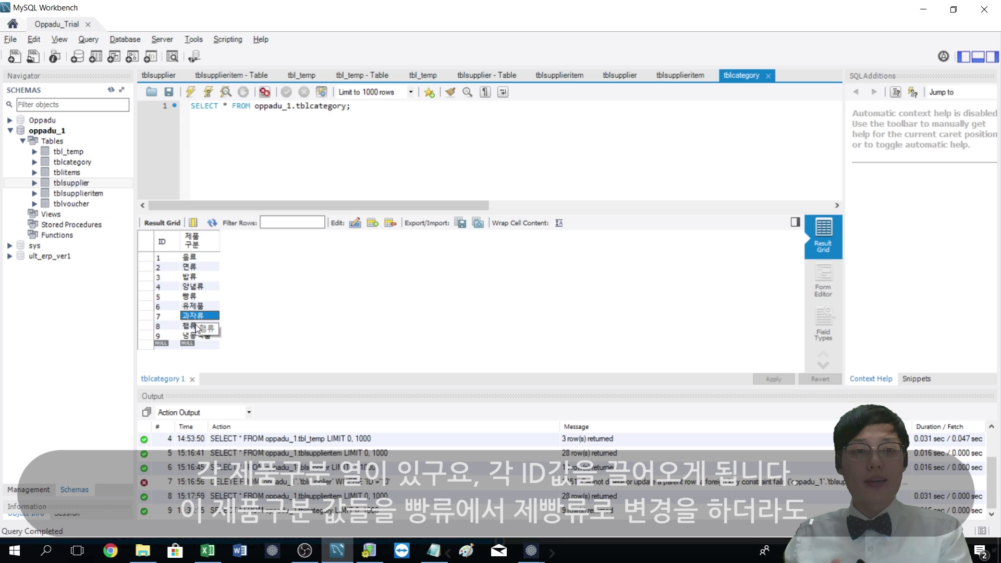
pyautogui.click(199, 296)
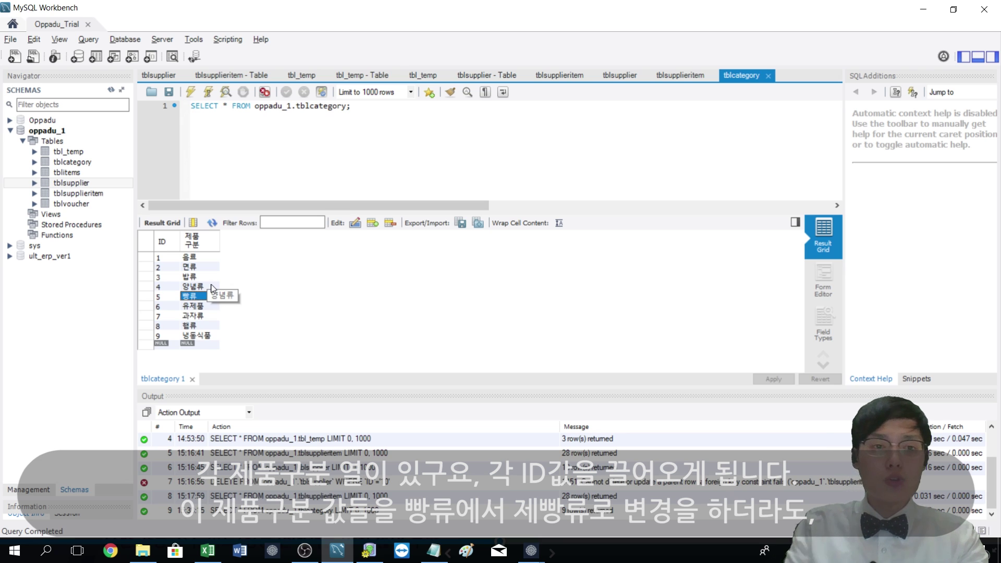
pyautogui.doubleClick(202, 296)
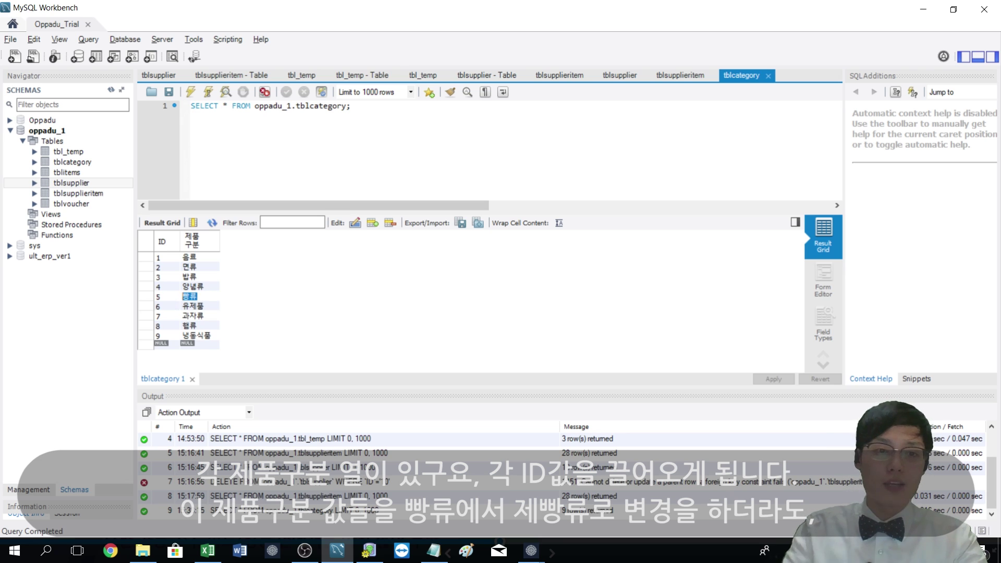
pyautogui.write('제빵류')
pyautogui.press('Return')
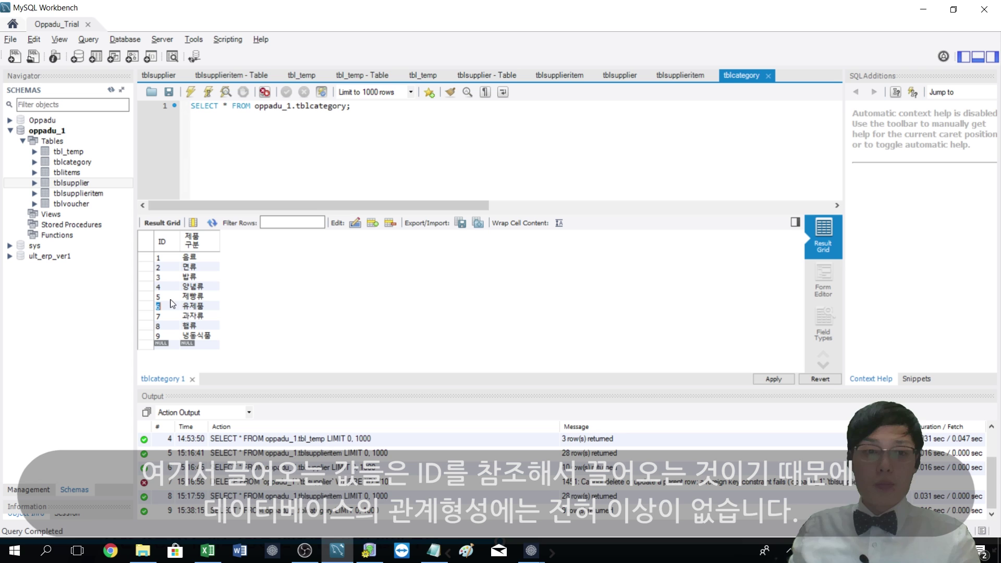
pyautogui.click(775, 380)
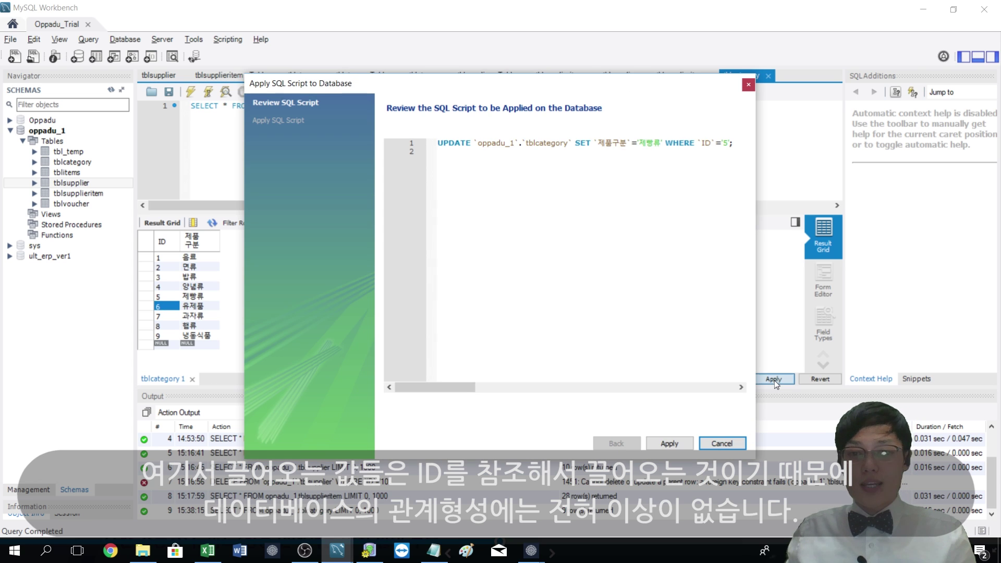
pyautogui.click(669, 444)
pyautogui.click(670, 444)
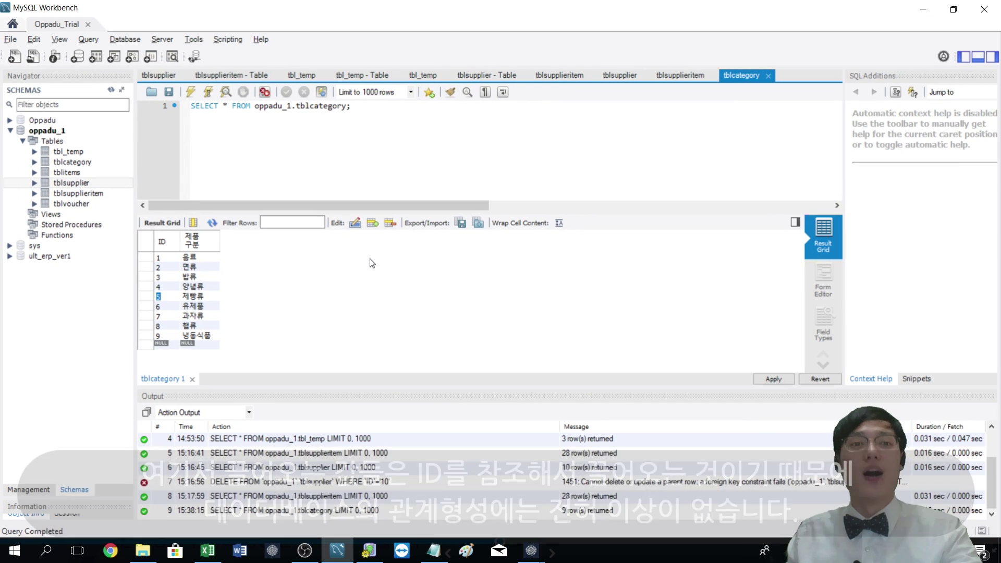
pyautogui.hotkey('alt', 'Tab')
pyautogui.click(370, 259)
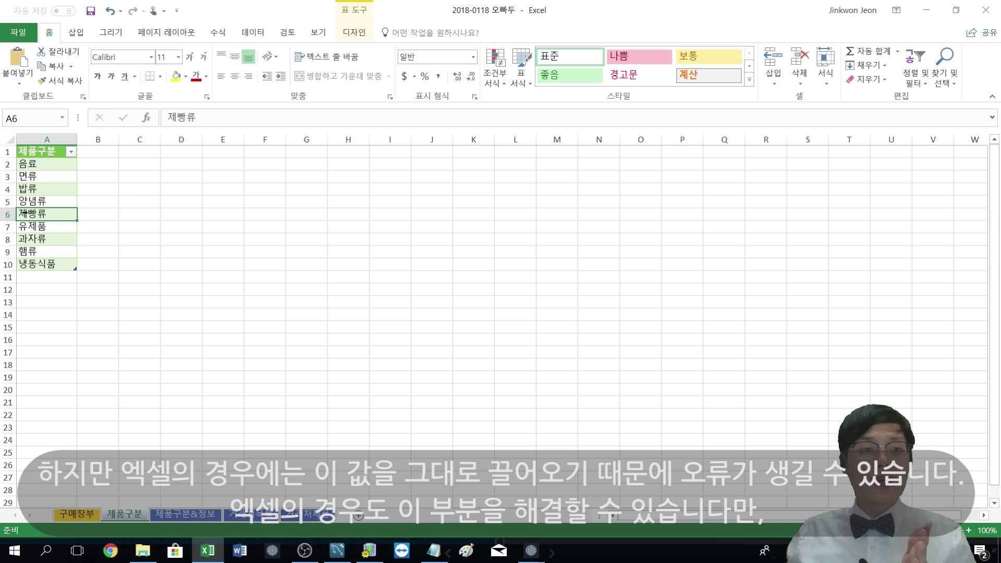
# Change the A6 category from 제빵류 back to 빵류, then bring up the FlySpeed SQL Query builder
pyautogui.press('Down')
pyautogui.doubleClick(33, 214)
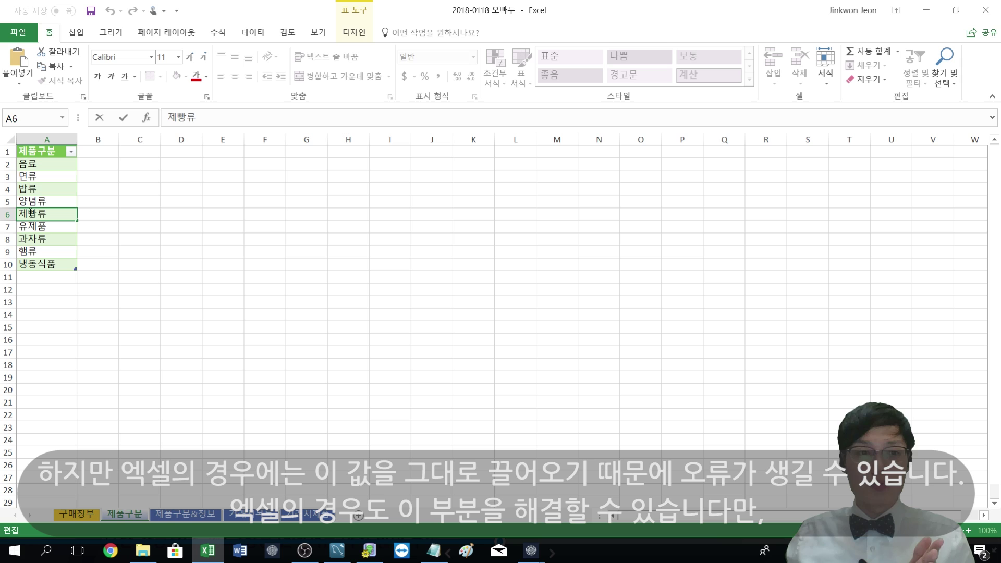
pyautogui.press('BackSpace')
pyautogui.press('Return')
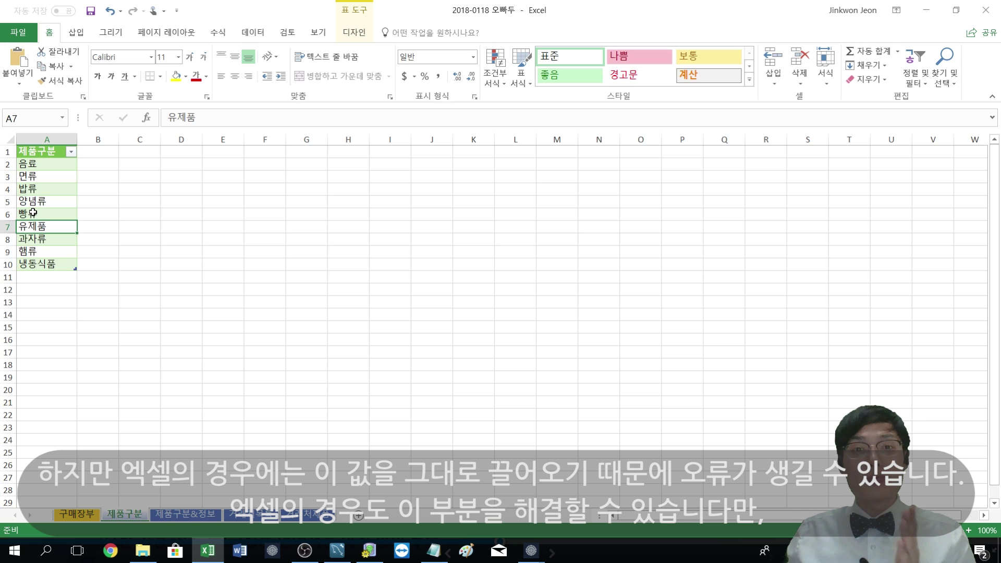
pyautogui.click(31, 202)
pyautogui.click(39, 226)
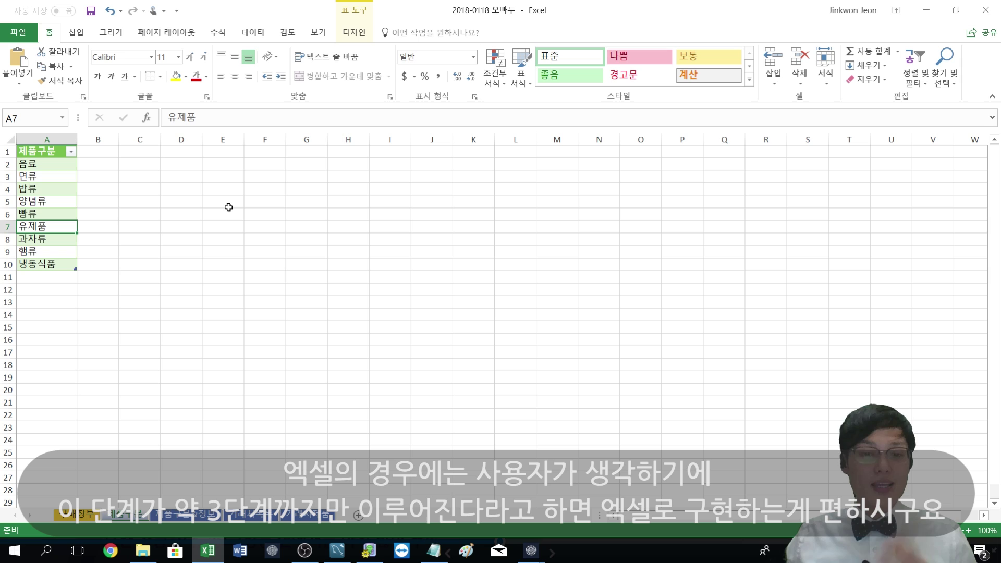
pyautogui.click(368, 551)
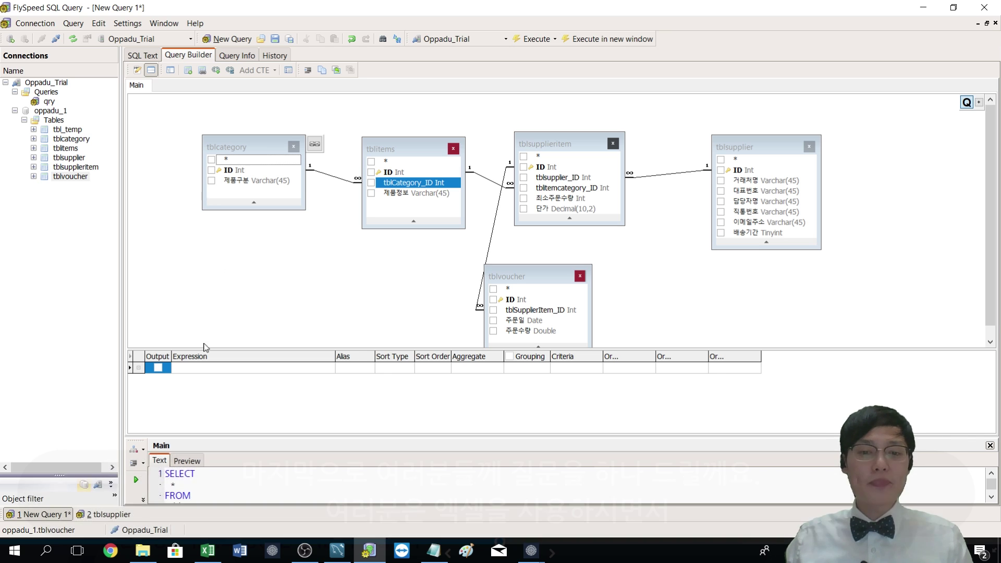
# Advance the Prezi presentation to the Front End / Back End slide, then return to the Excel ledger
pyautogui.click(540, 551)
pyautogui.click(572, 511)
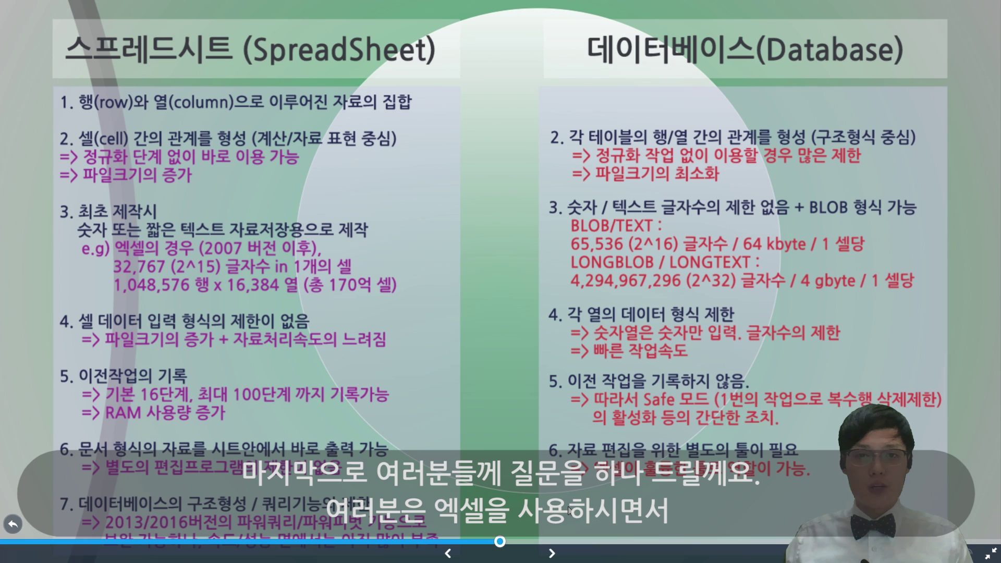
pyautogui.press('Right')
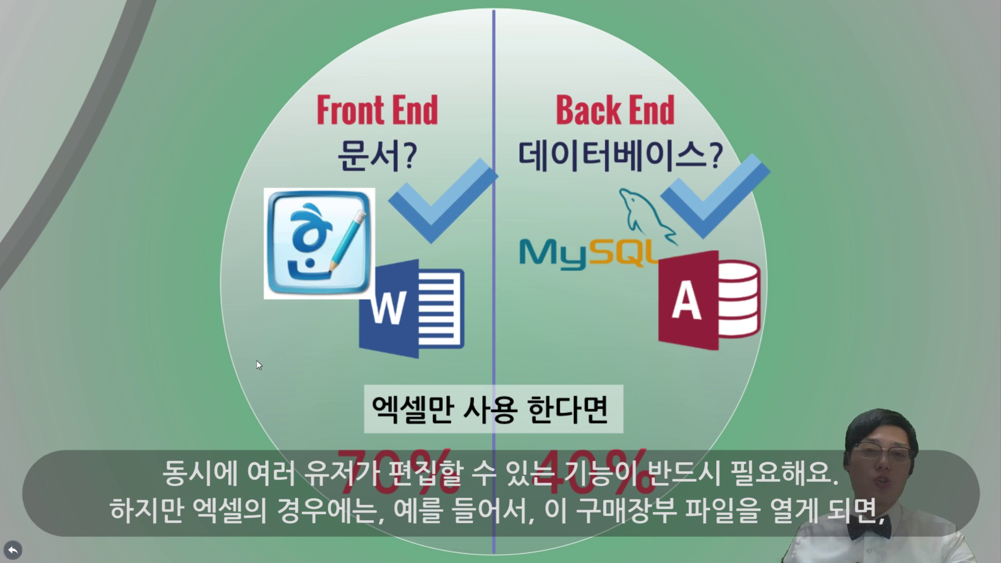
pyautogui.hotkey('alt', 'Tab')
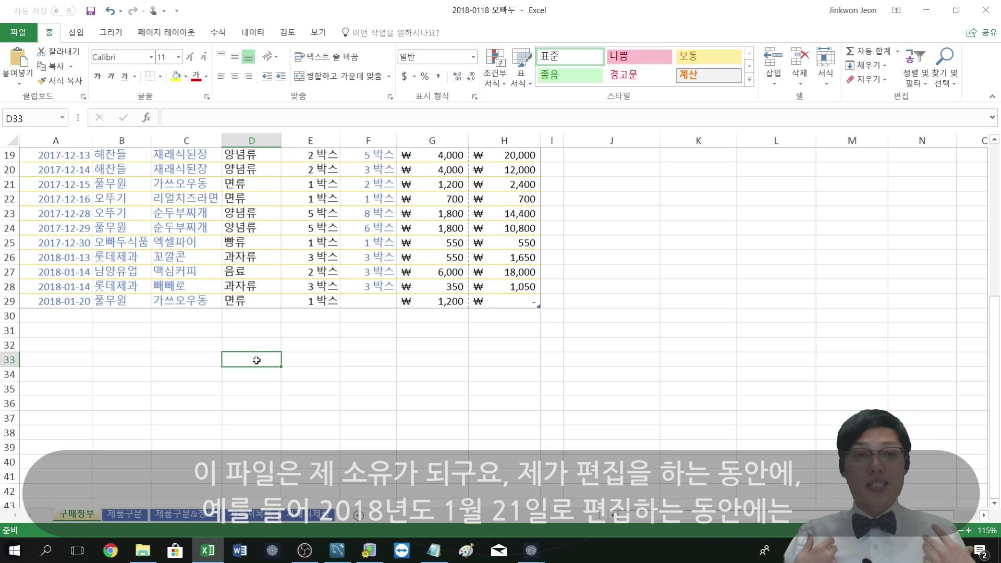
# Enter 2018-01-21 in A30 to start a new ledger row
pyautogui.press('Left')
pyautogui.press('Left')
pyautogui.press('Left')
pyautogui.press('Up')
pyautogui.press('Up')
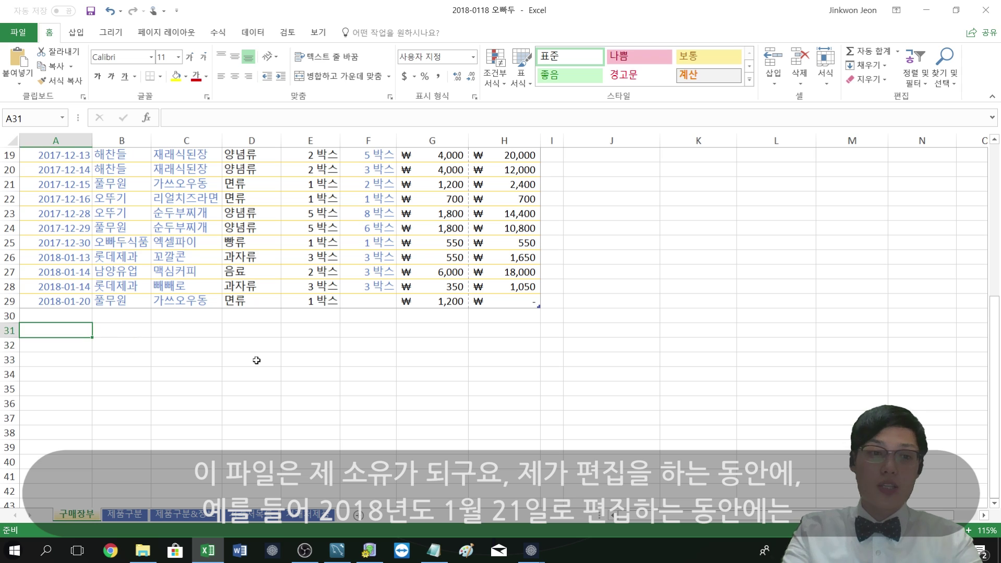
pyautogui.press('Up')
pyautogui.write('2018-')
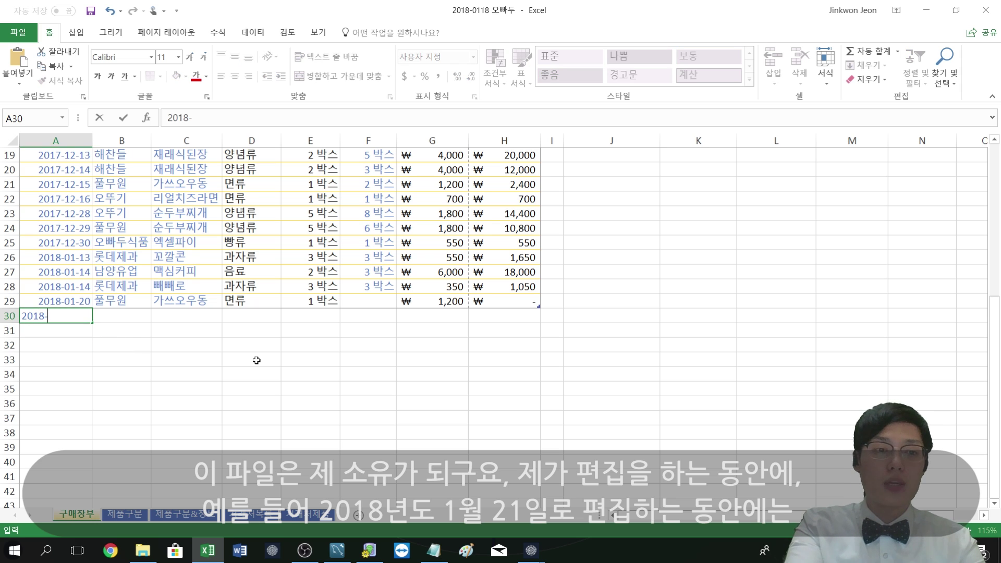
pyautogui.write('01-21')
pyautogui.press('Tab')
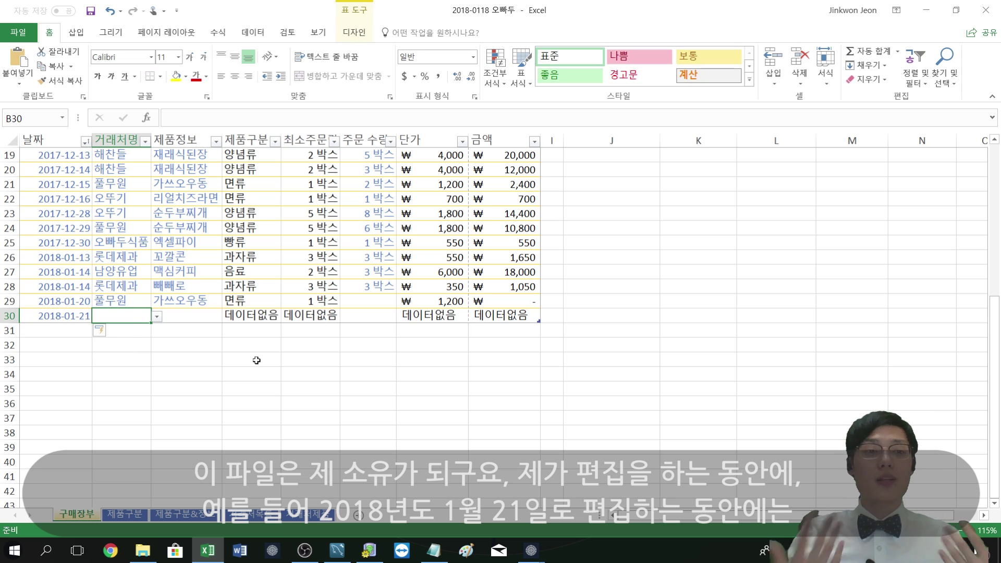